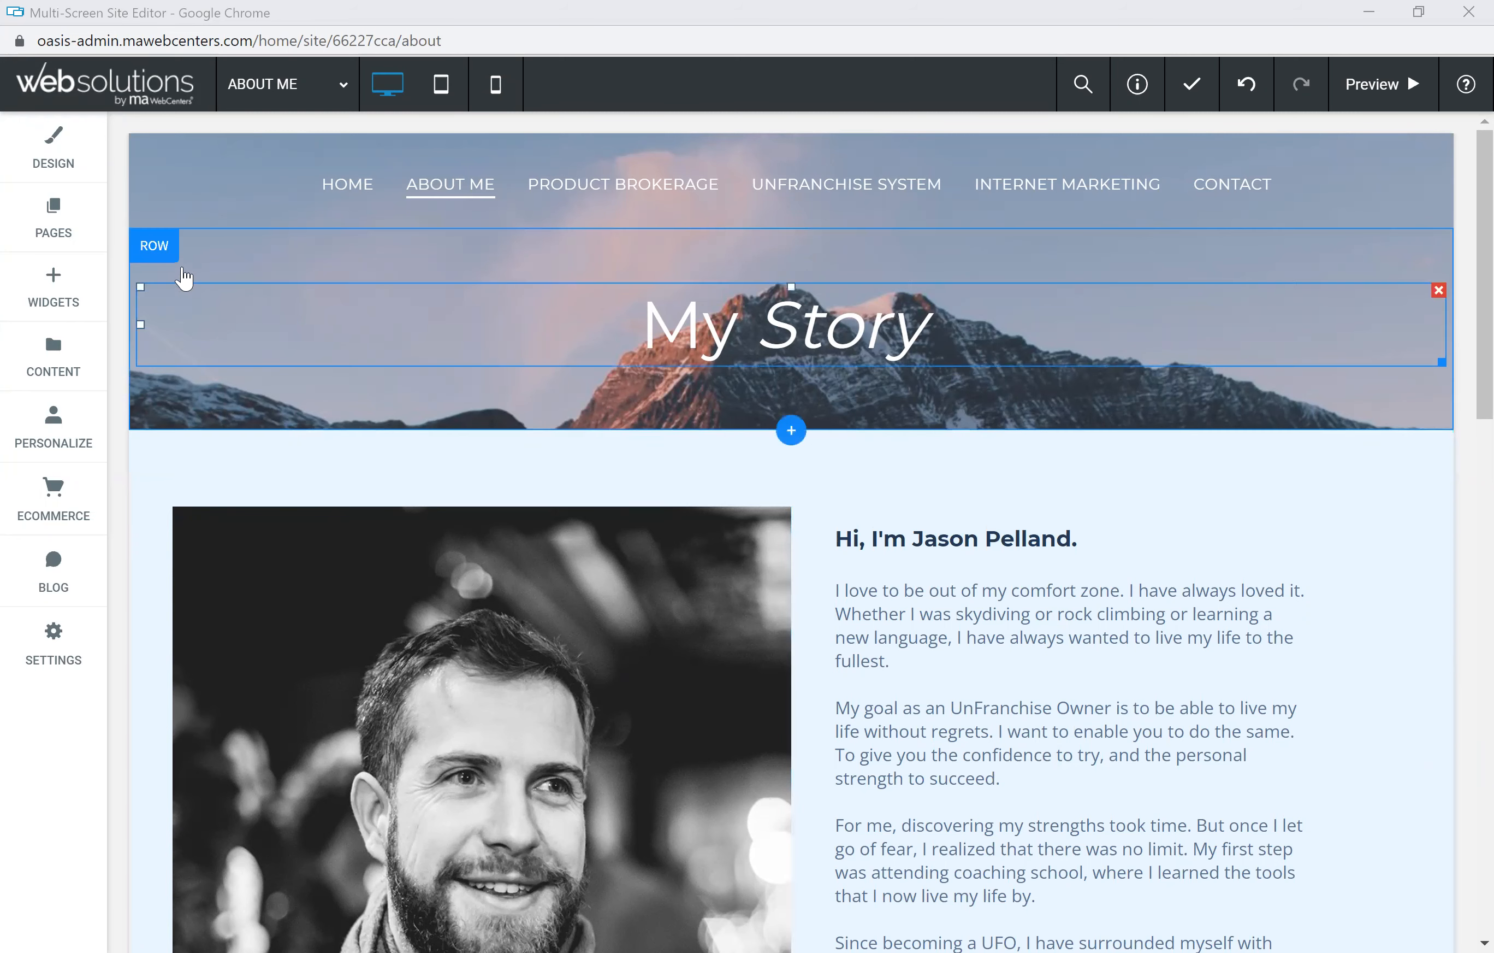
Check the site's page list with About Me as the current page, and look over that page's header and bio row
click(56, 229)
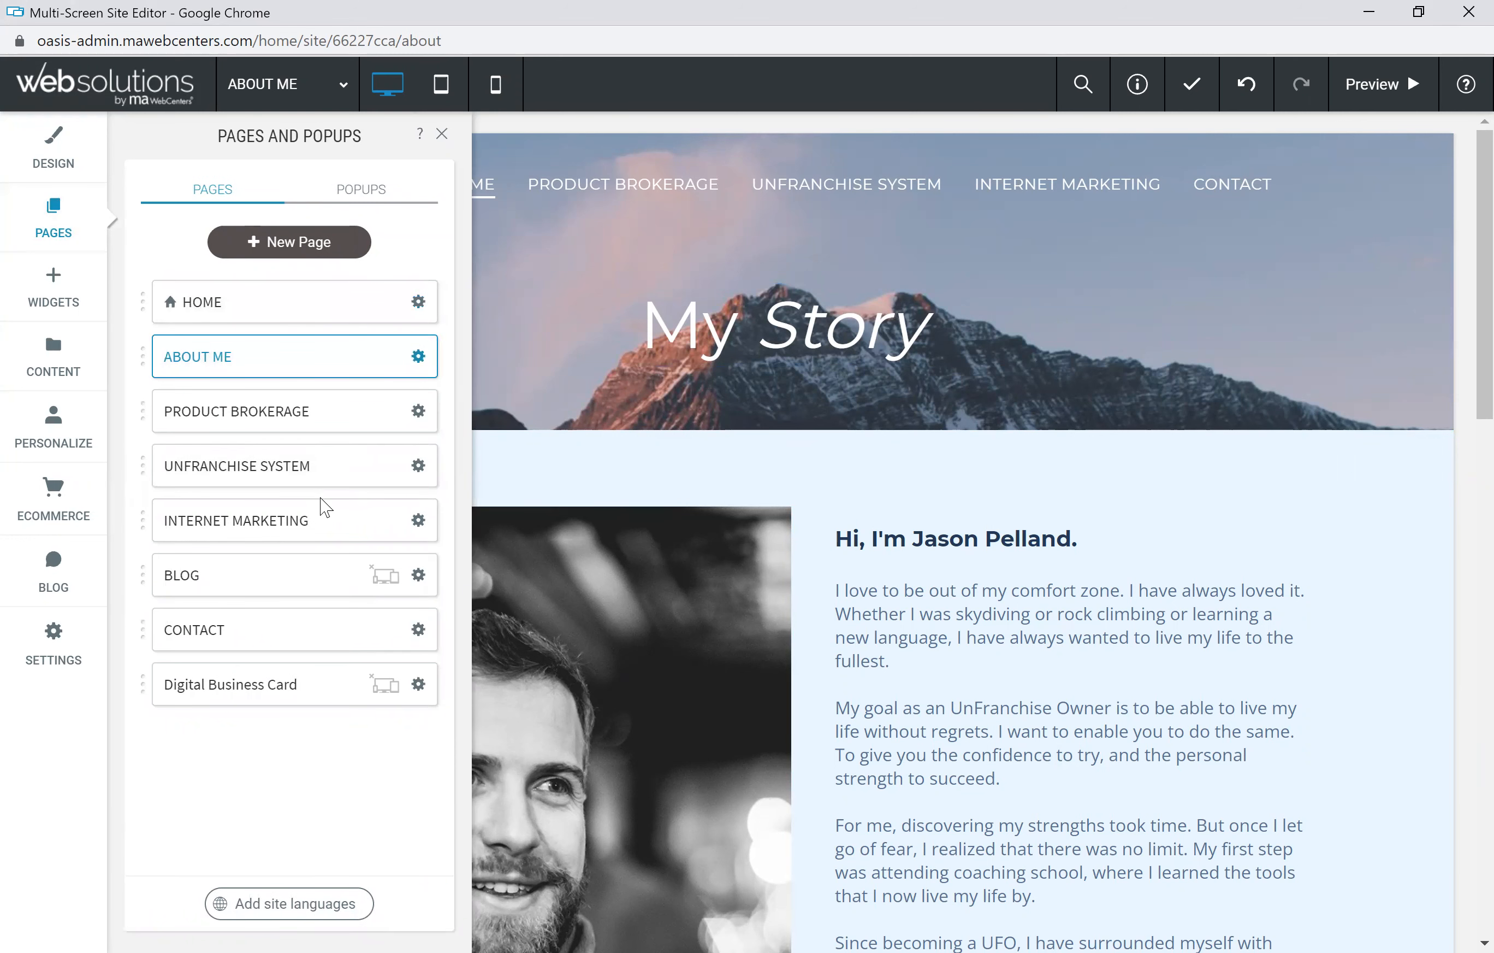
click(295, 364)
click(442, 135)
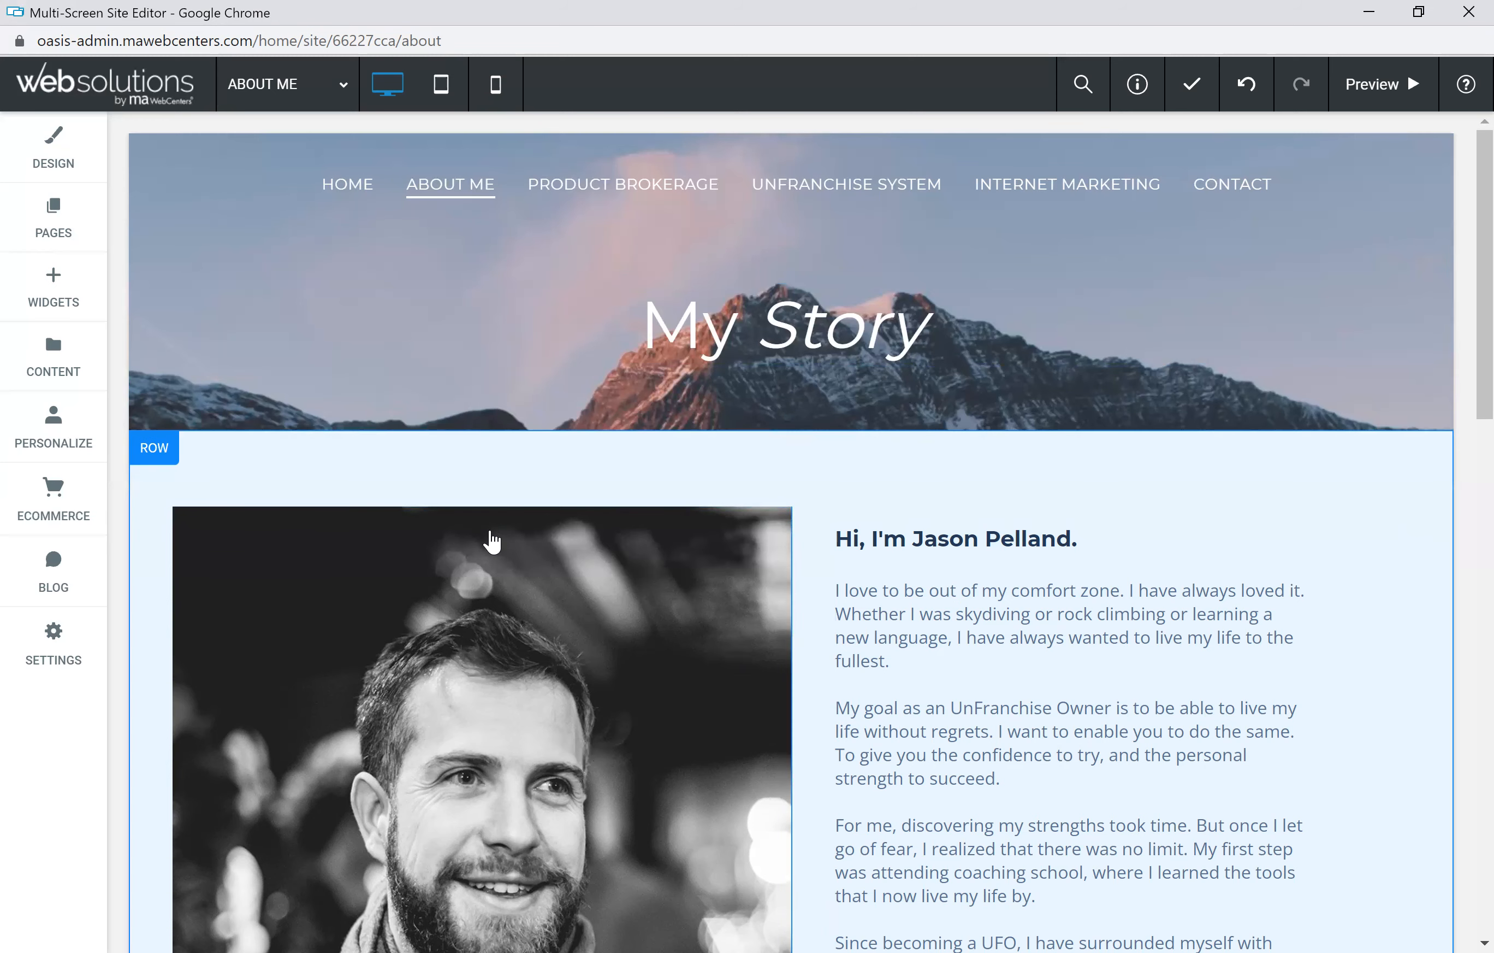
scroll(487, 546, down, 2)
scroll(475, 563, up, 2)
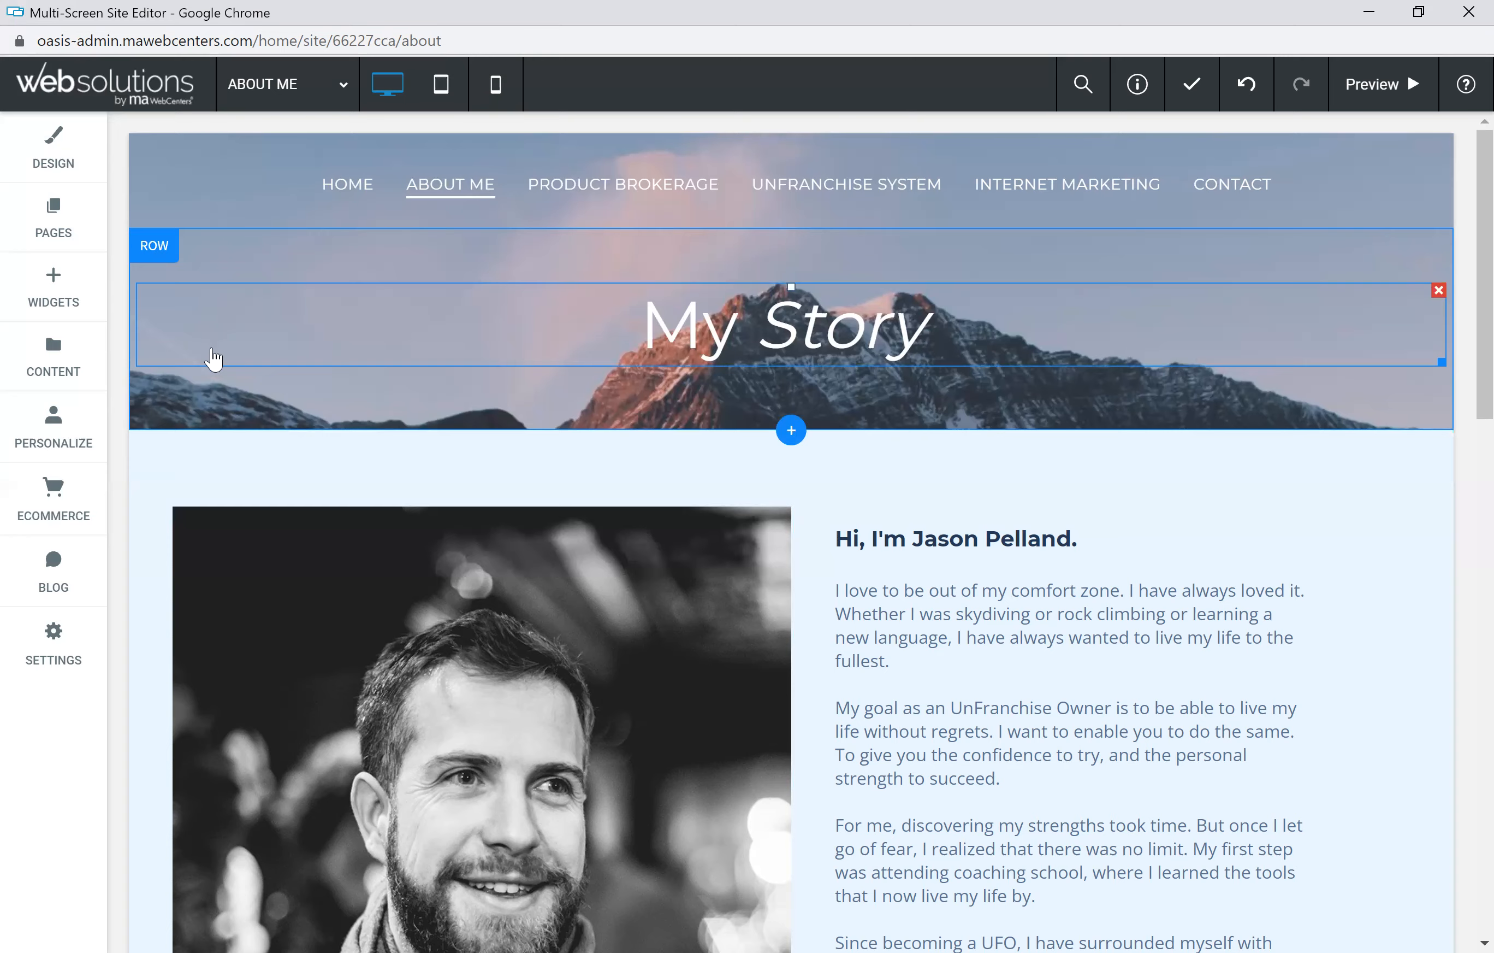
scroll(236, 407, down, 2)
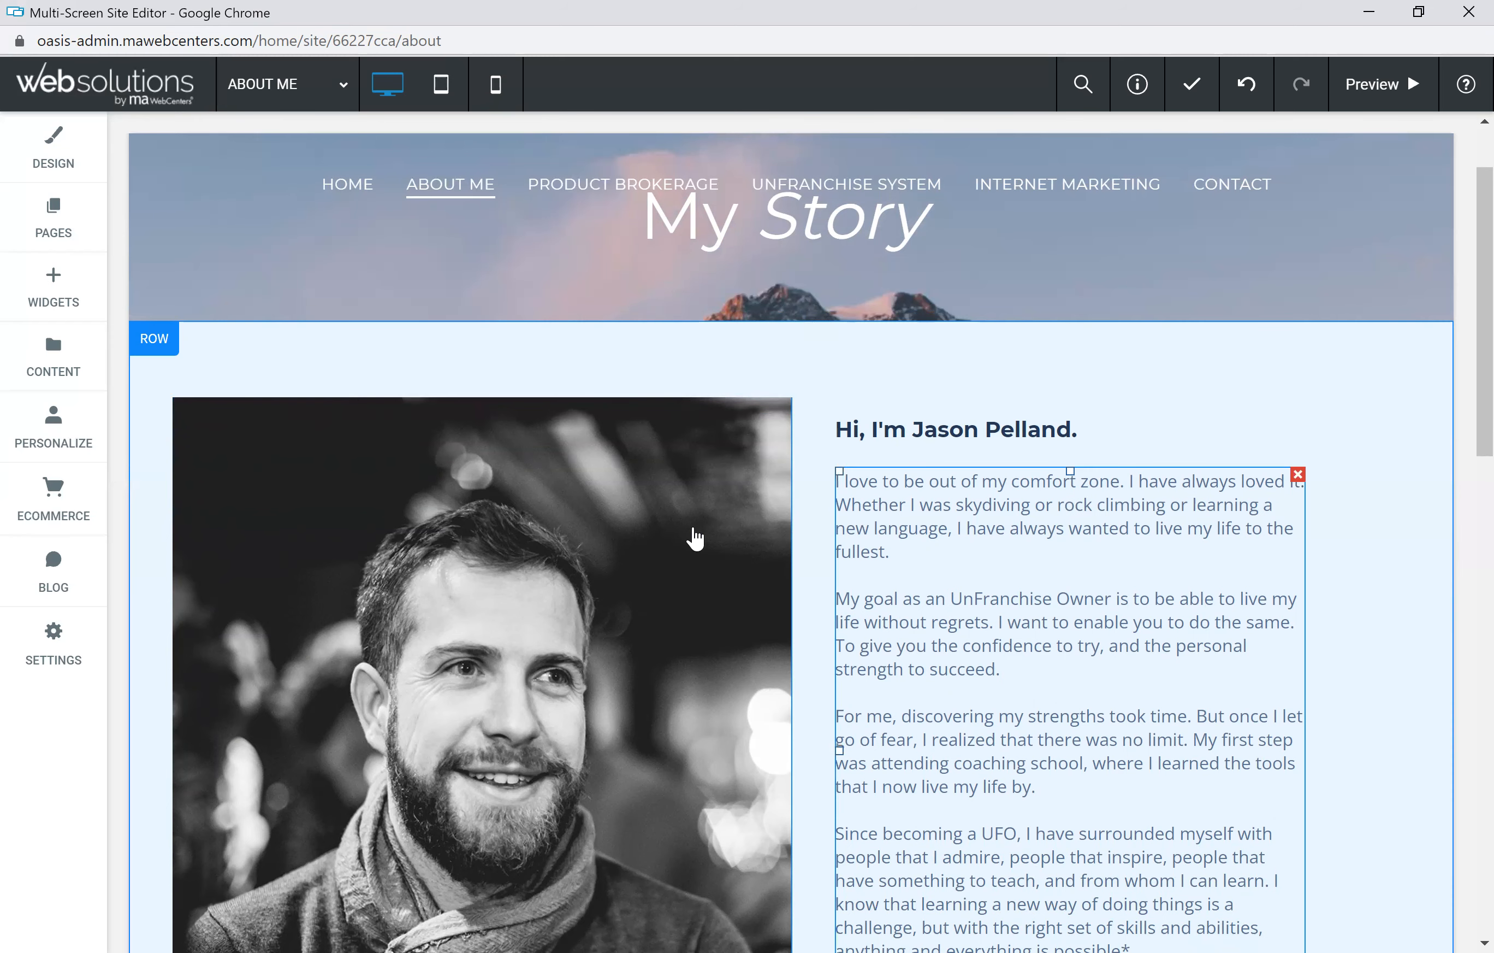
scroll(581, 417, down, 2)
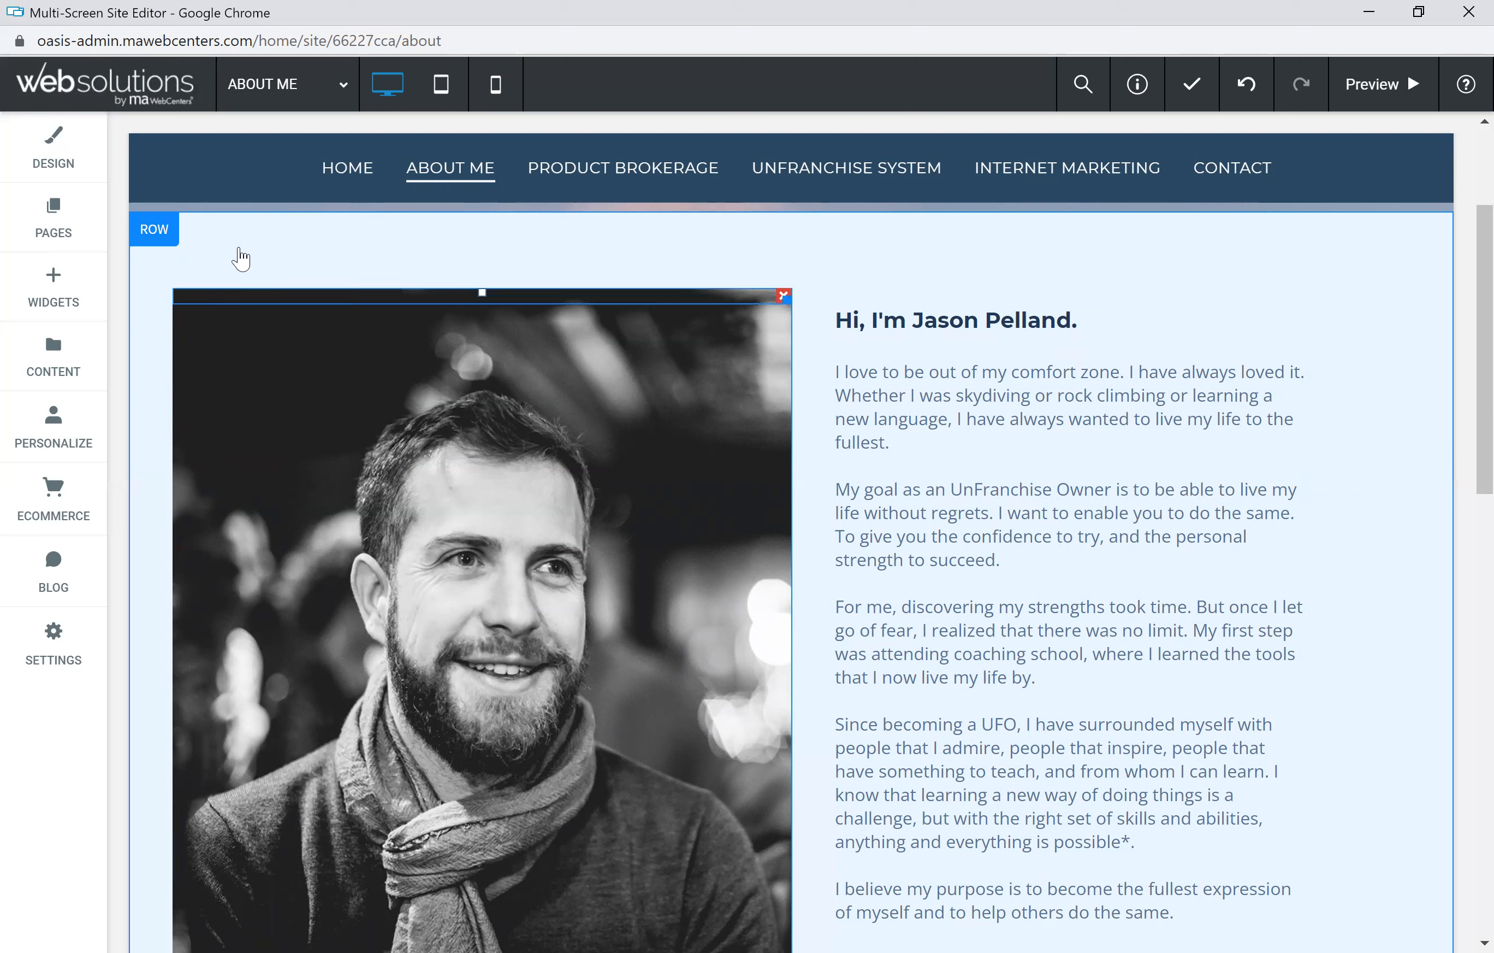
Move the bio row down one position, below the "Live Your Life, Your Way." video row
click(162, 242)
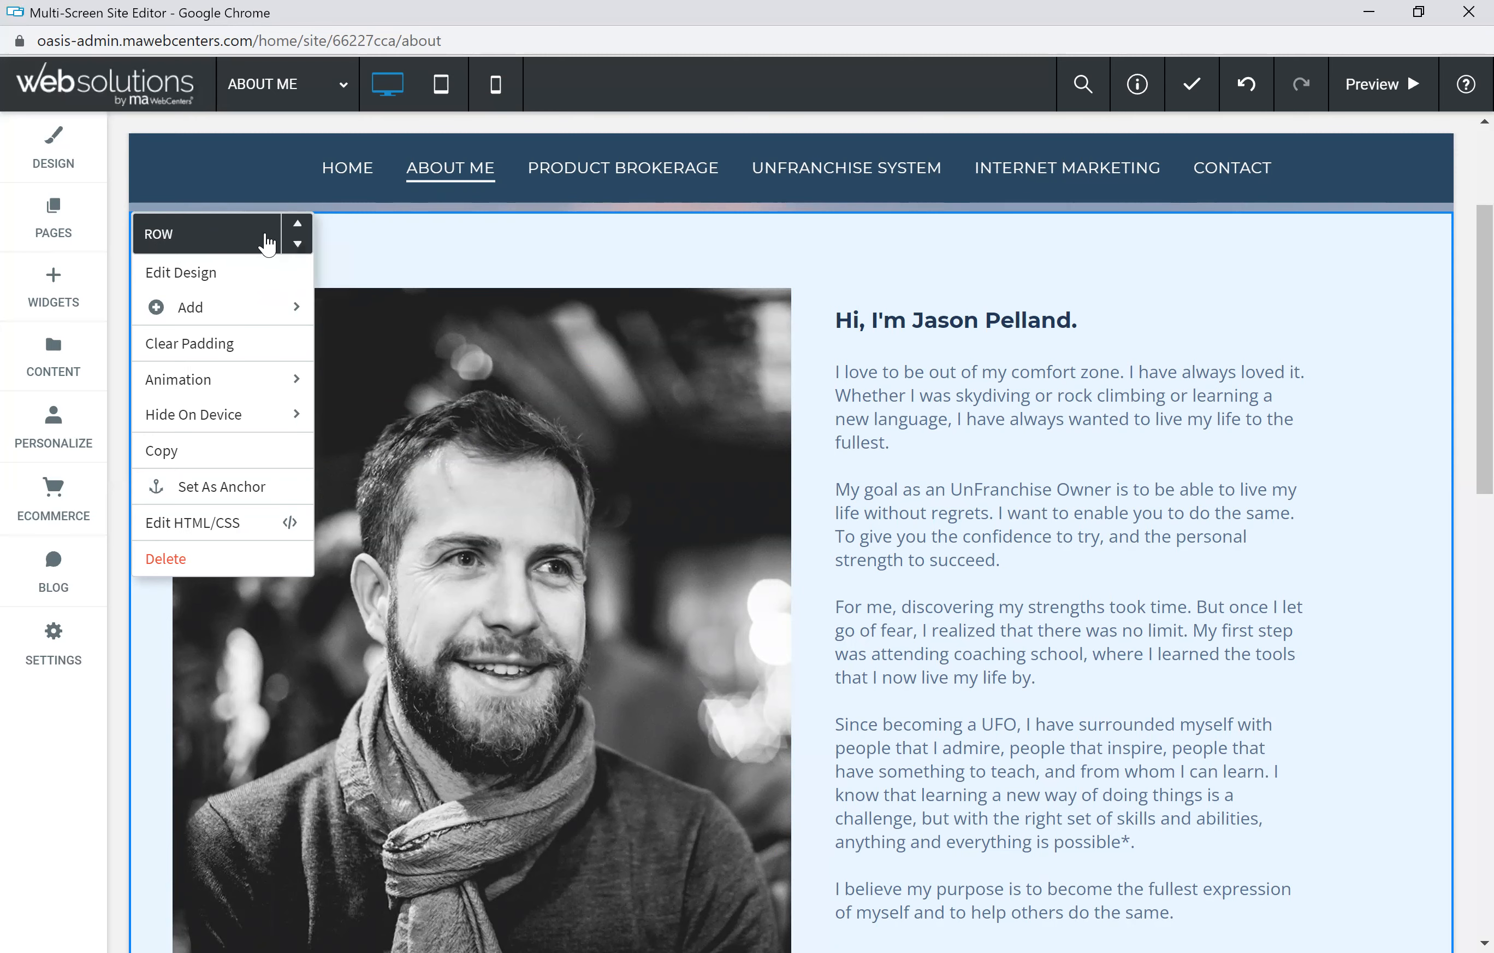
click(298, 244)
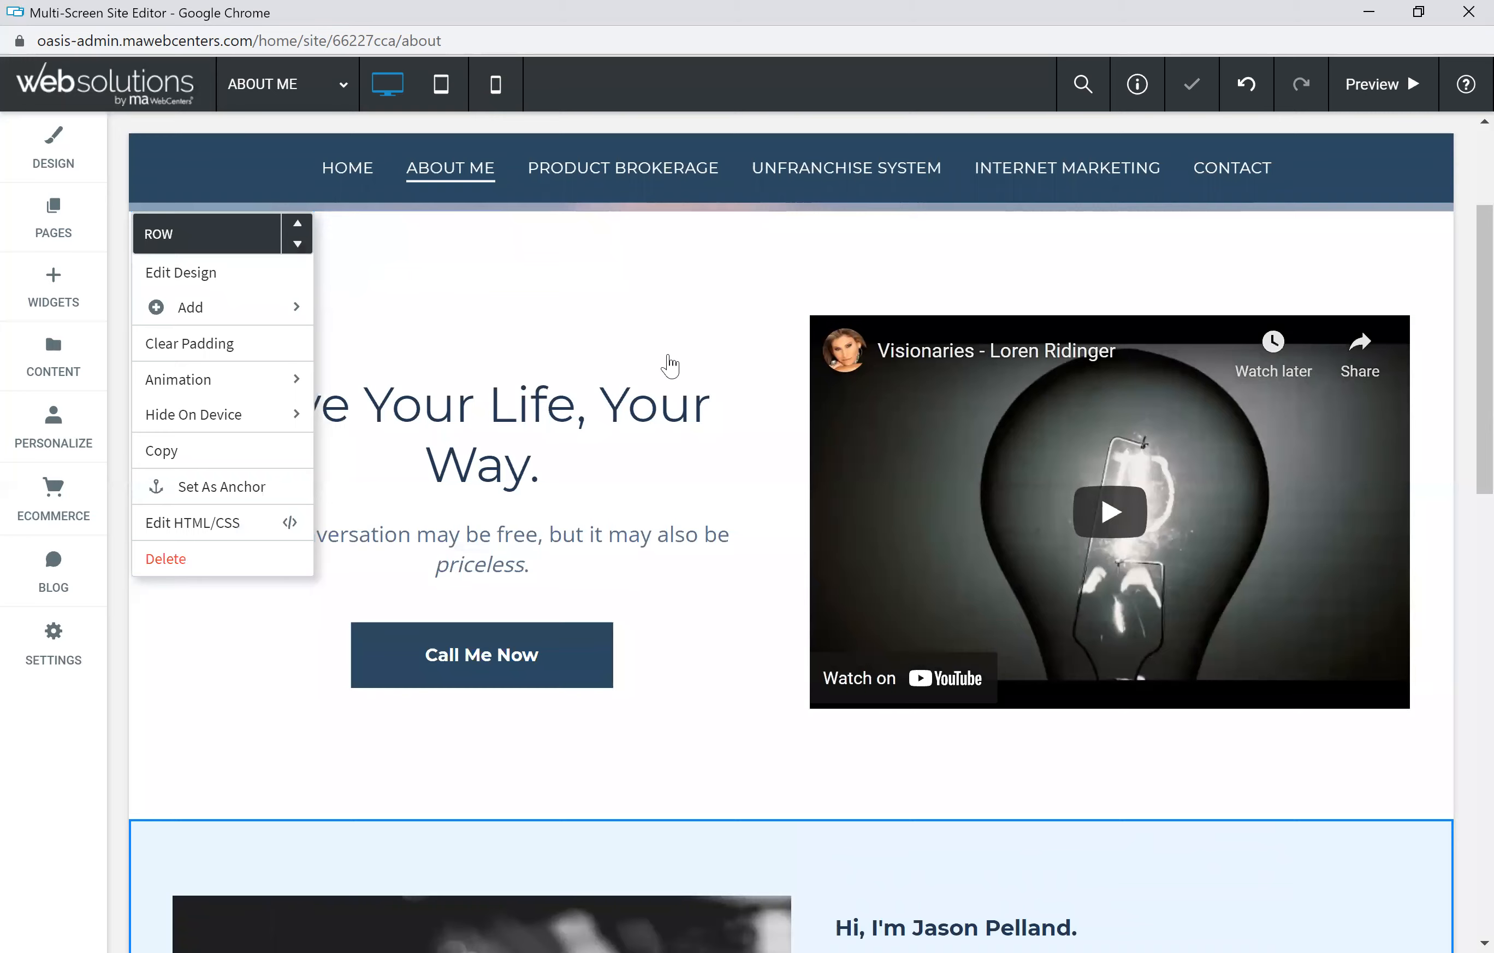
scroll(630, 468, down, 4)
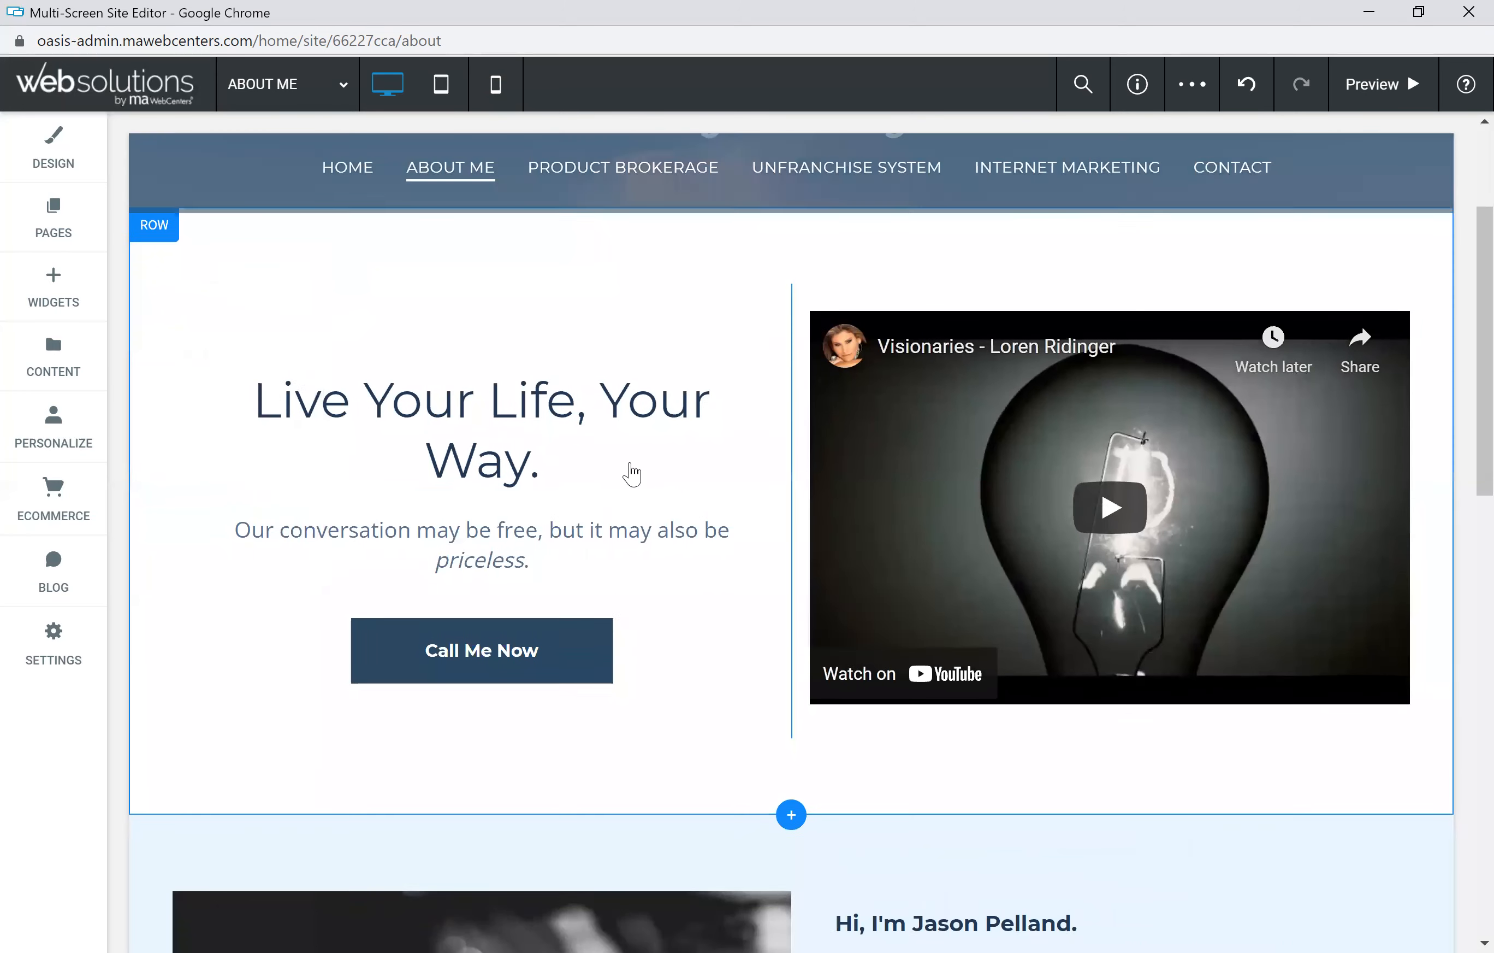
Move the bio row down one more position from below the video row and check the page's row order
scroll(826, 607, down, 3)
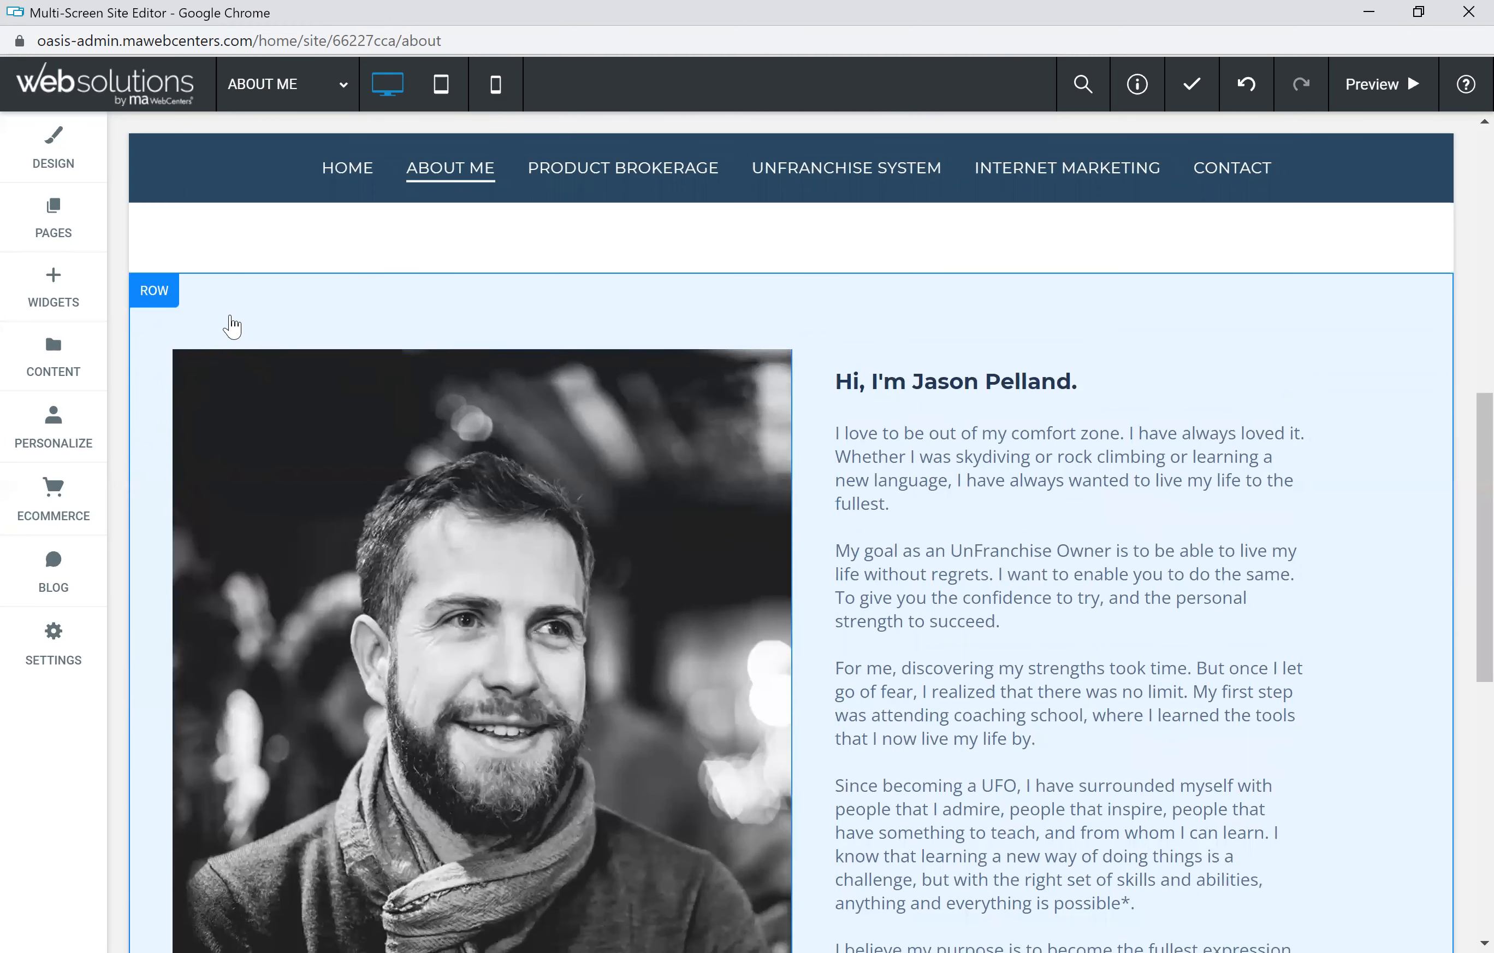
click(155, 307)
click(297, 304)
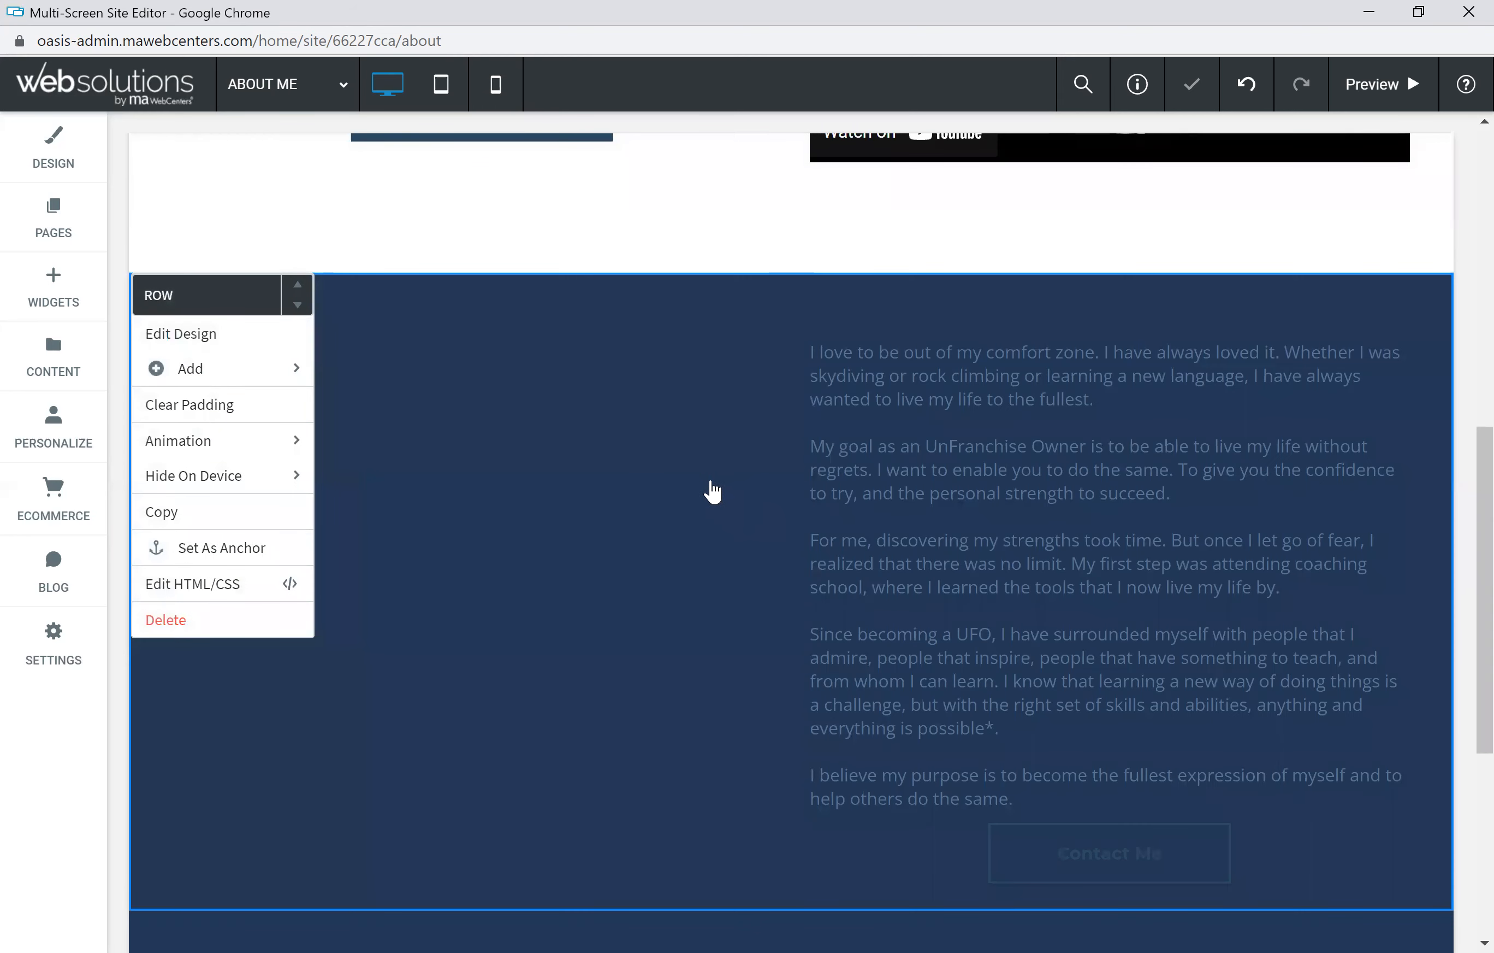
scroll(685, 498, down, 6)
scroll(678, 503, up, 10)
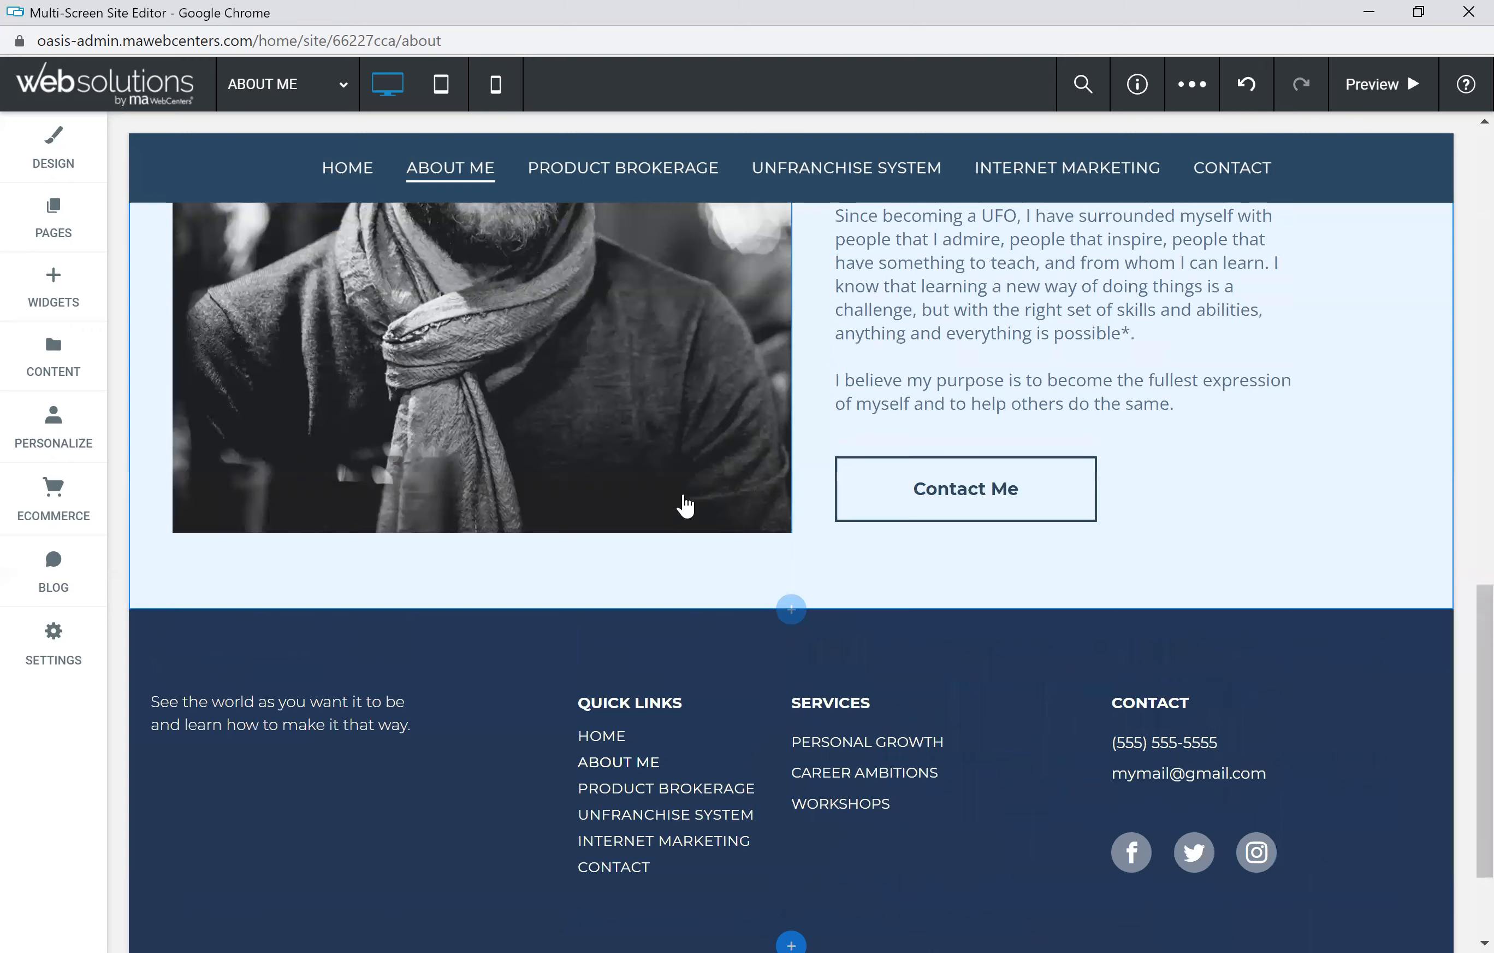
scroll(666, 489, up, 5)
scroll(665, 492, down, 3)
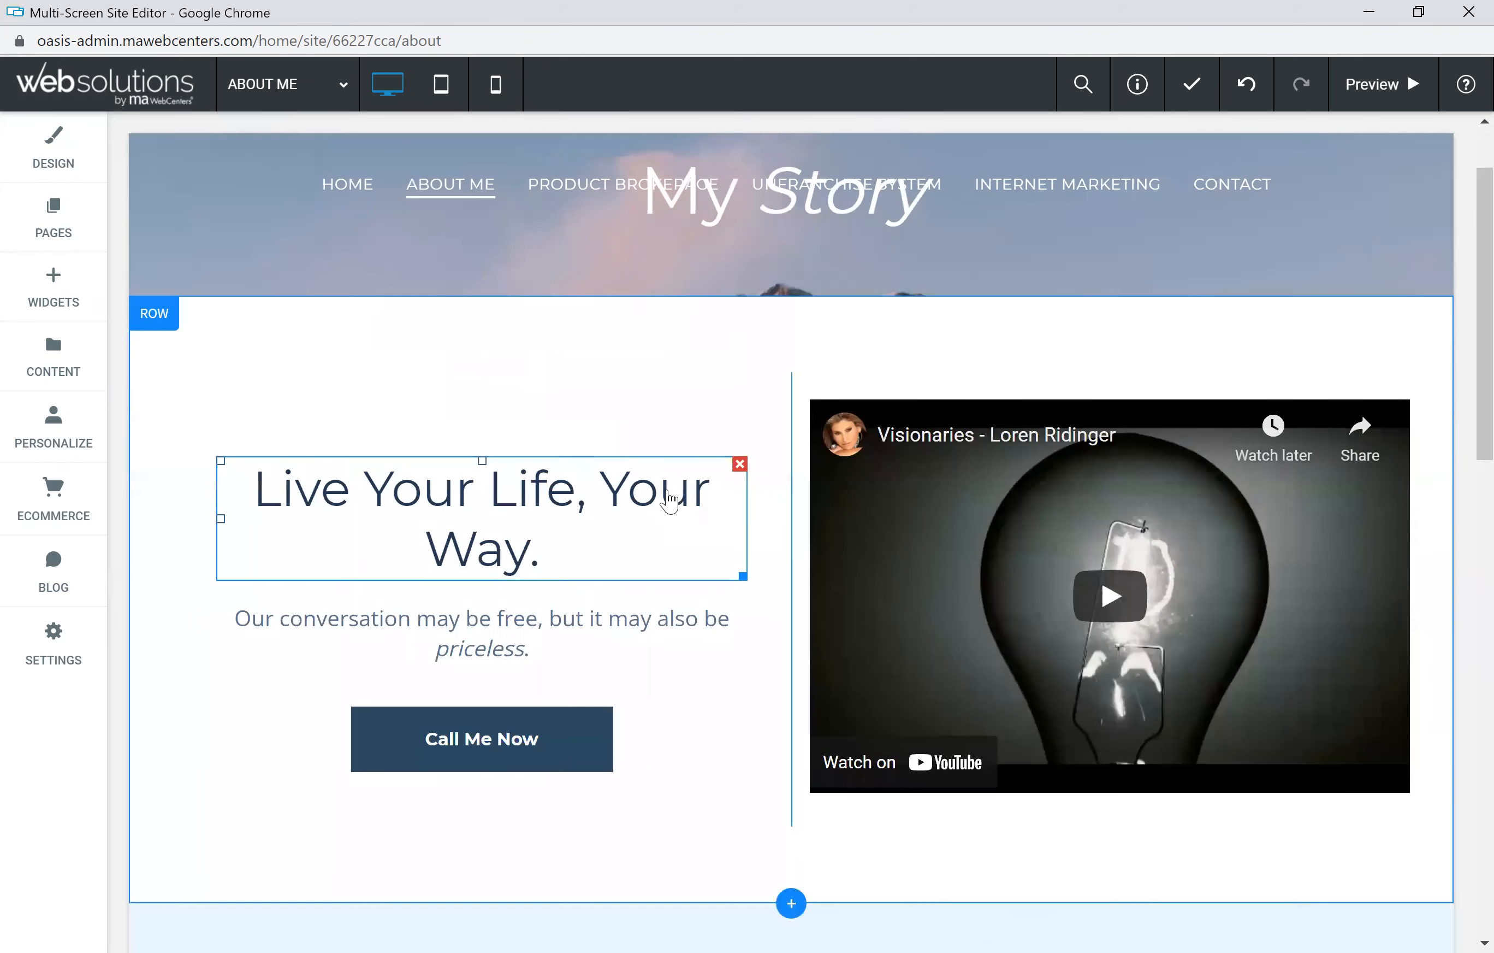
scroll(664, 496, down, 3)
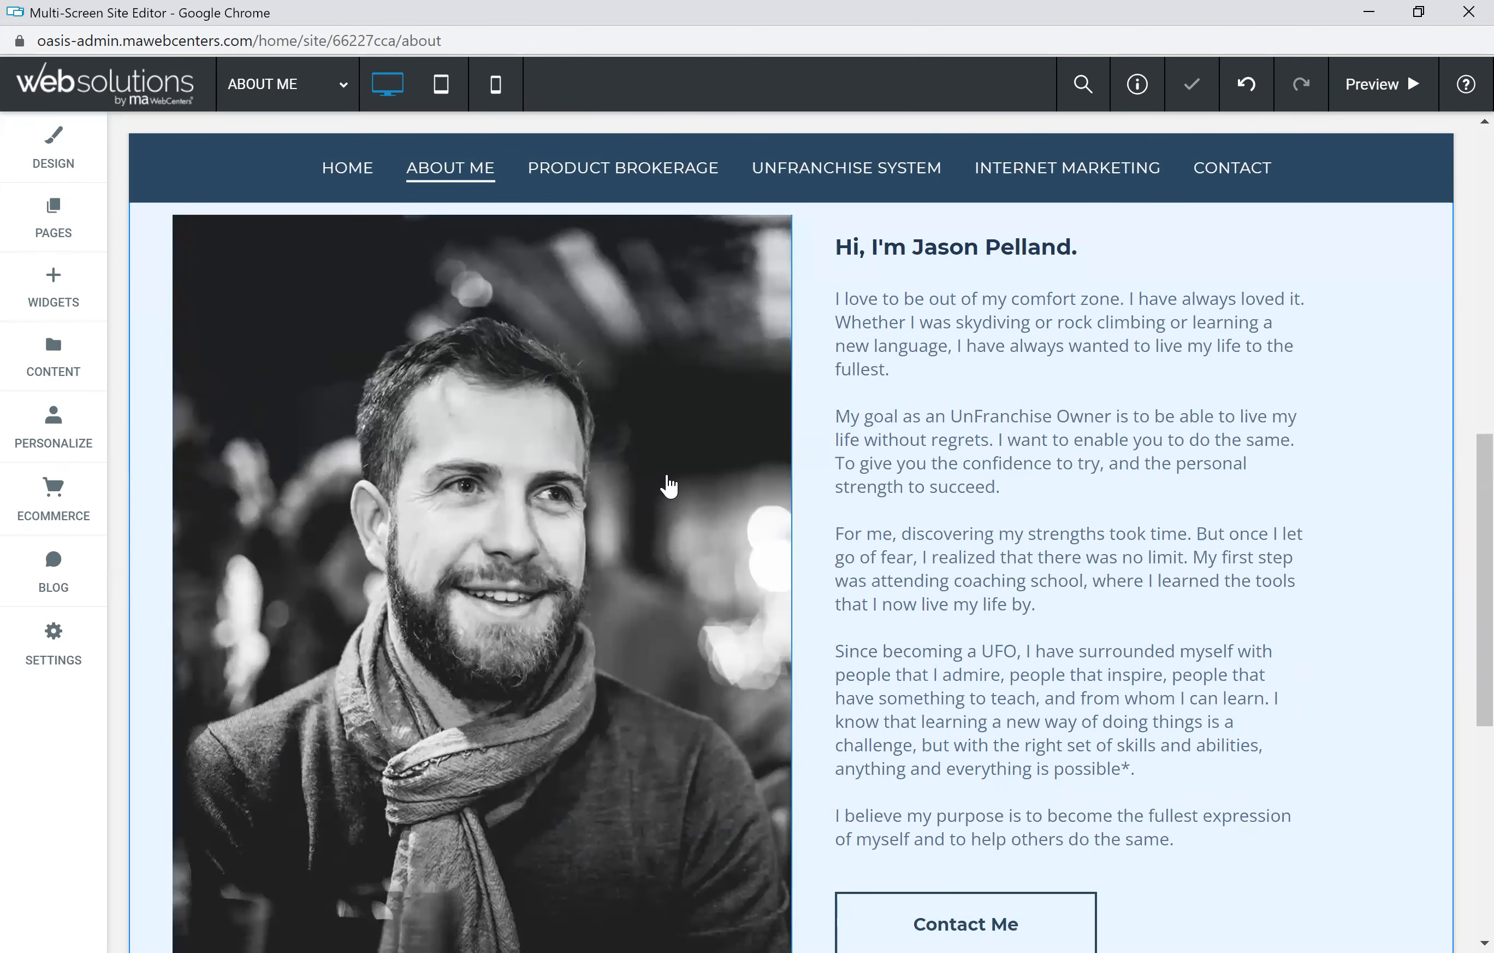
scroll(691, 483, up, 2)
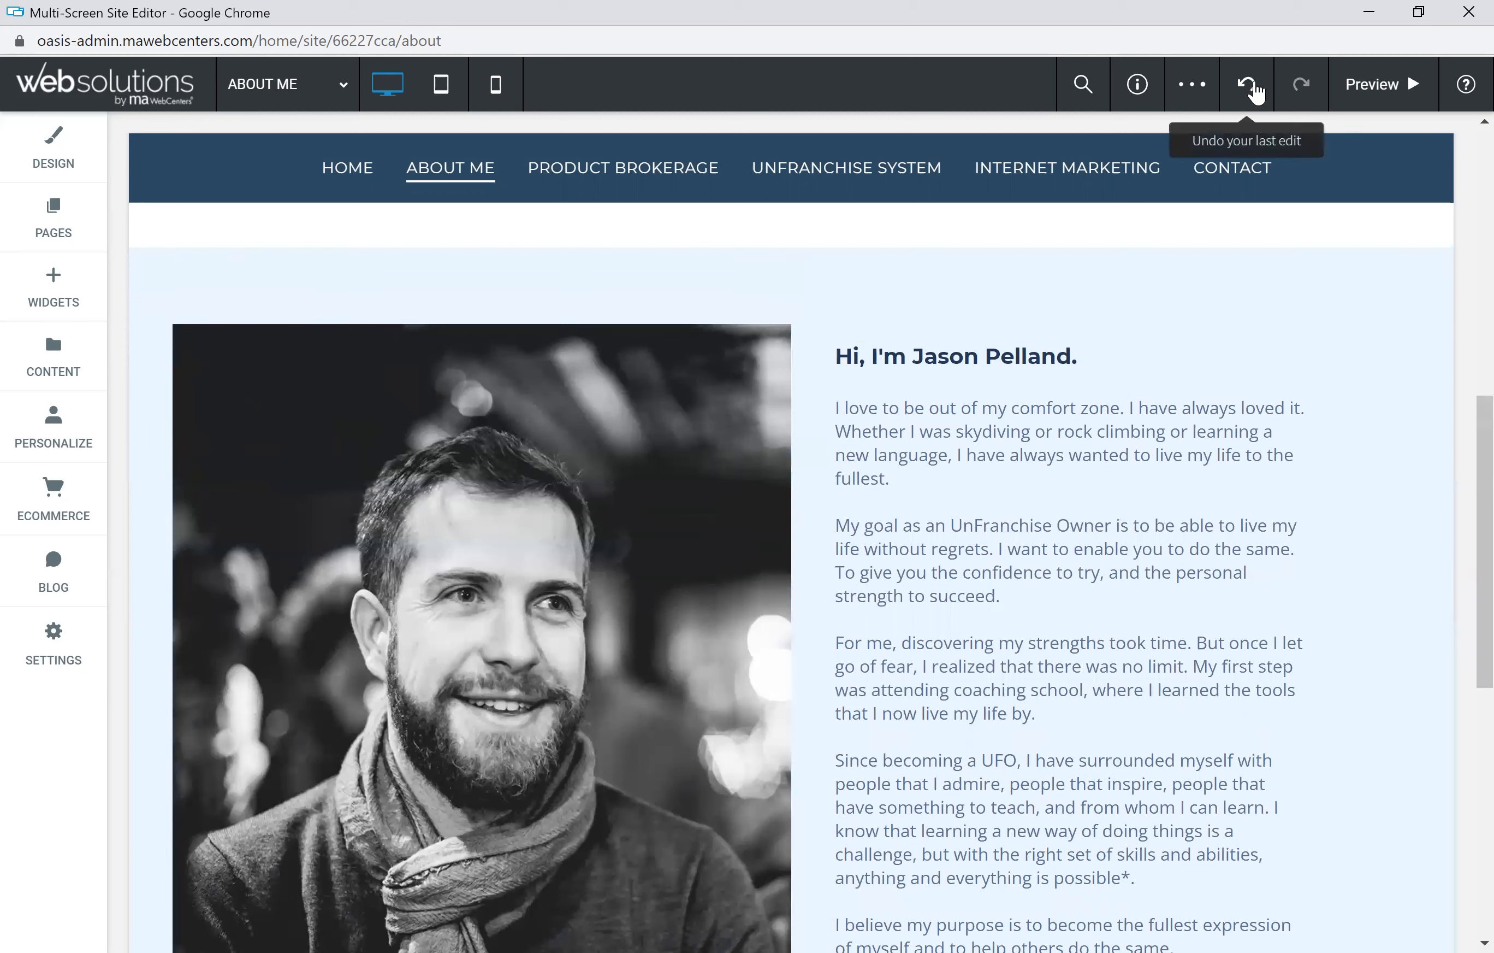
Move the bio row back up one position, keeping it beneath the video row
click(162, 276)
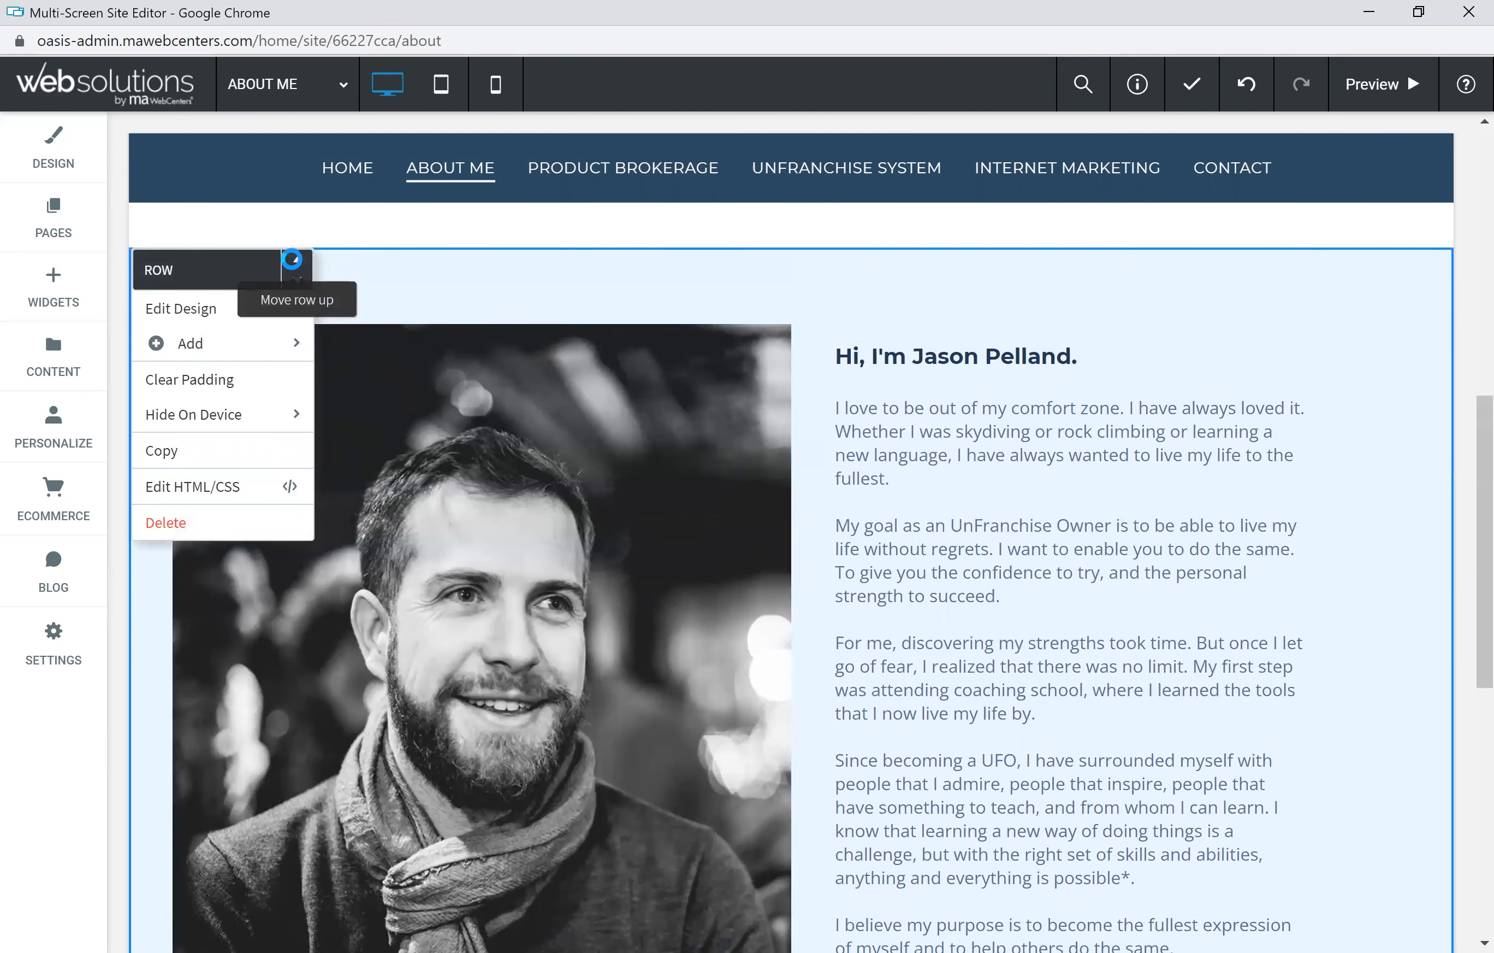
click(292, 258)
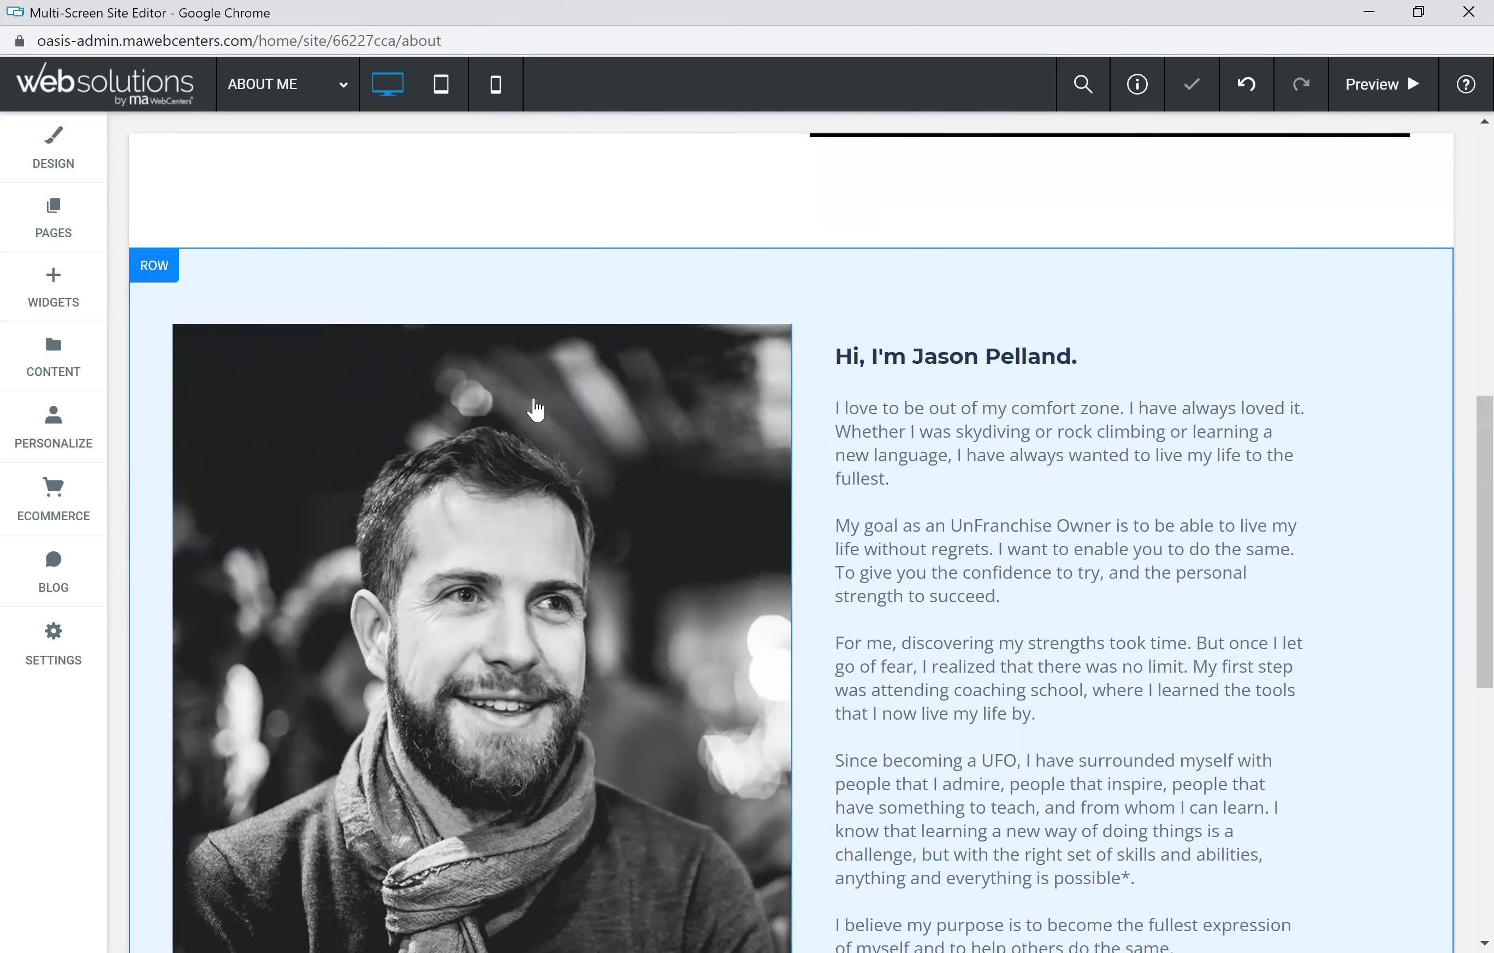
scroll(534, 405, up, 5)
click(171, 815)
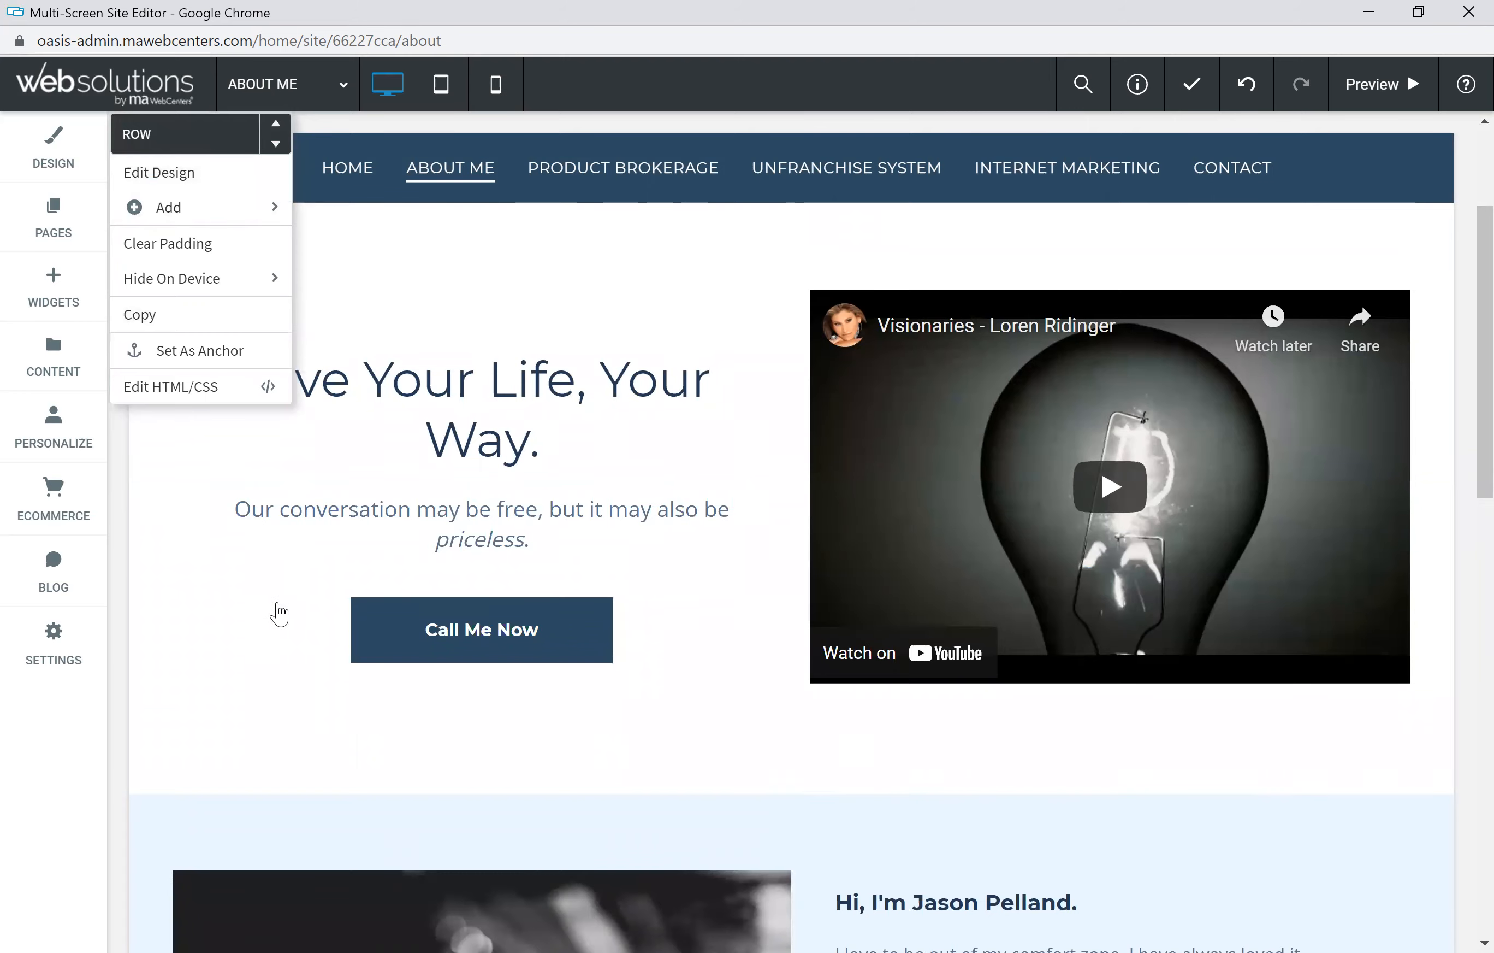
Move the bio row up above the video row, directly under the My Story header
scroll(251, 602, down, 3)
click(164, 599)
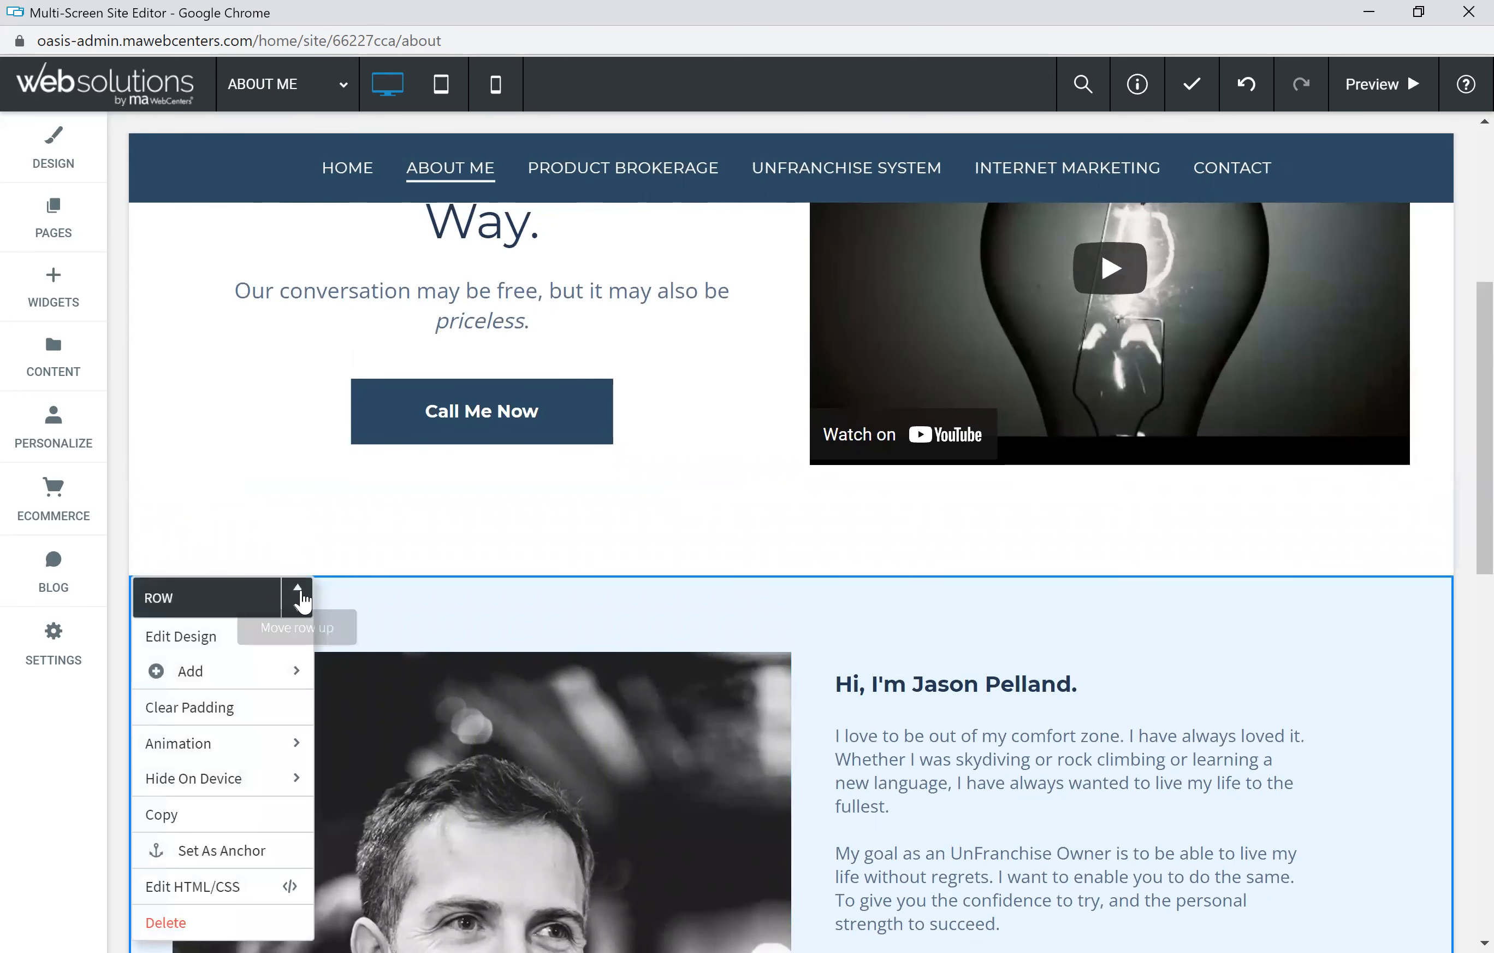
click(298, 593)
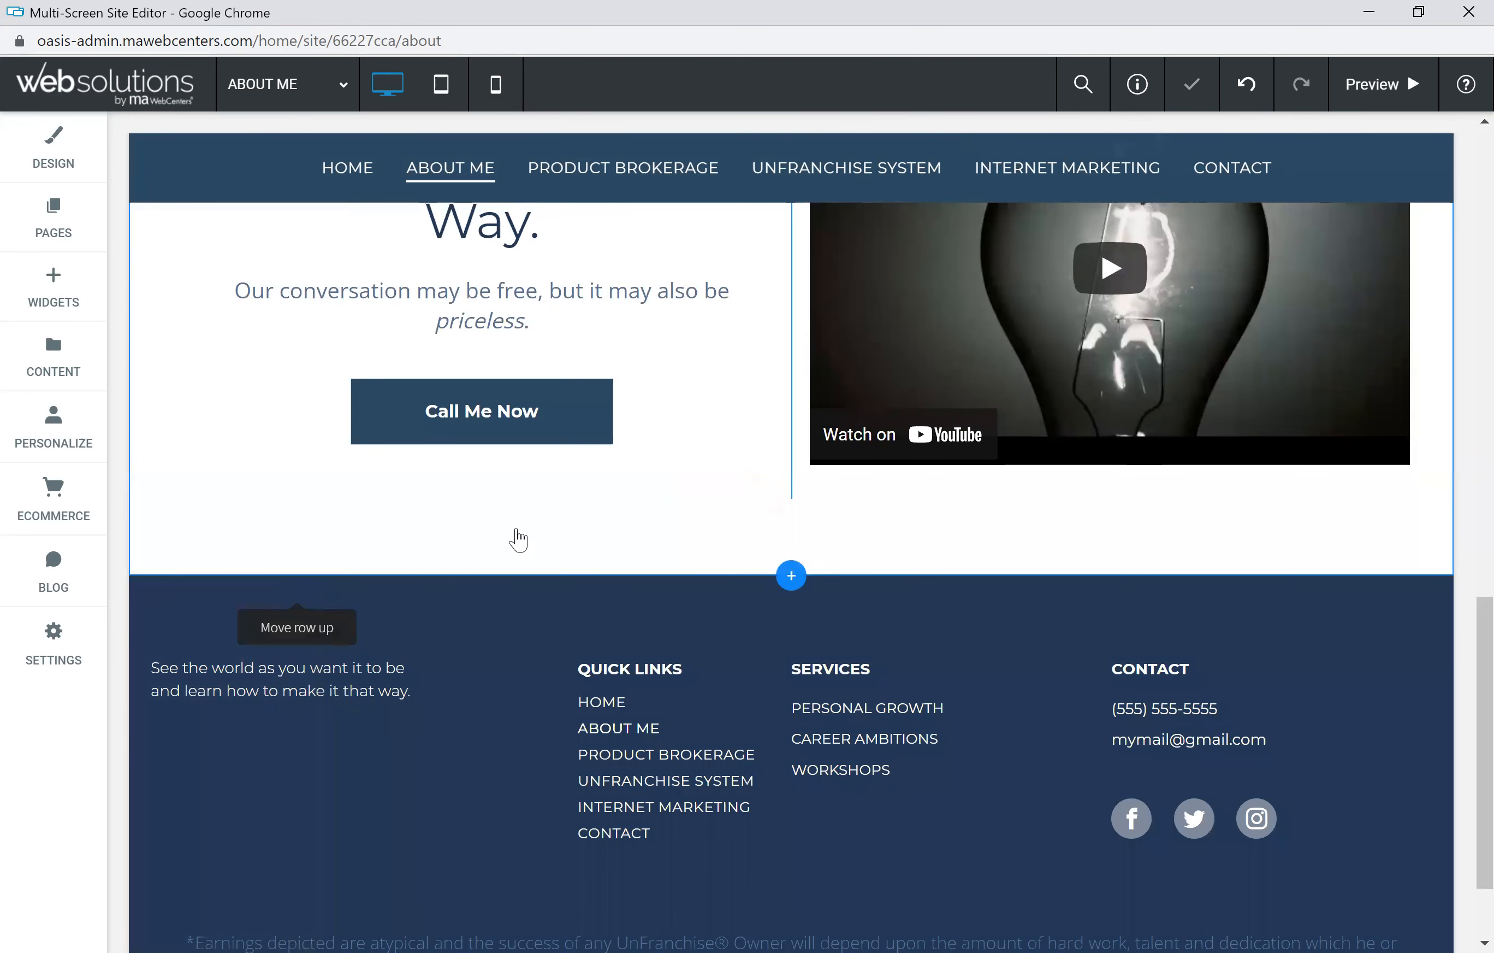
scroll(546, 530, up, 6)
scroll(601, 526, up, 10)
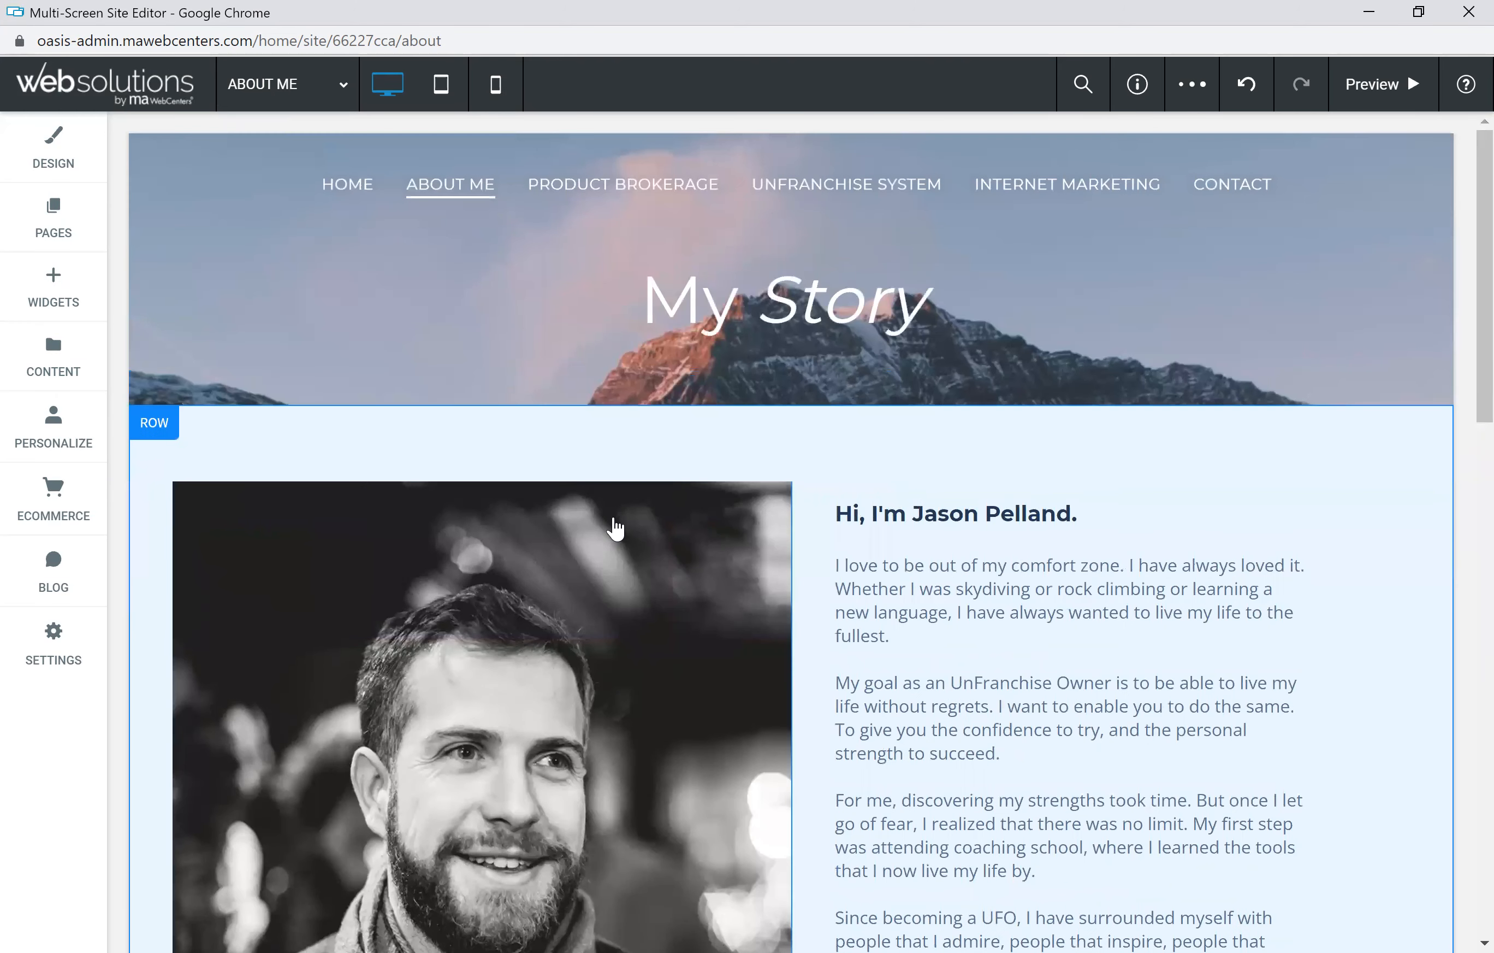
Open the design settings of the bio row under the My Story header
click(635, 285)
click(163, 425)
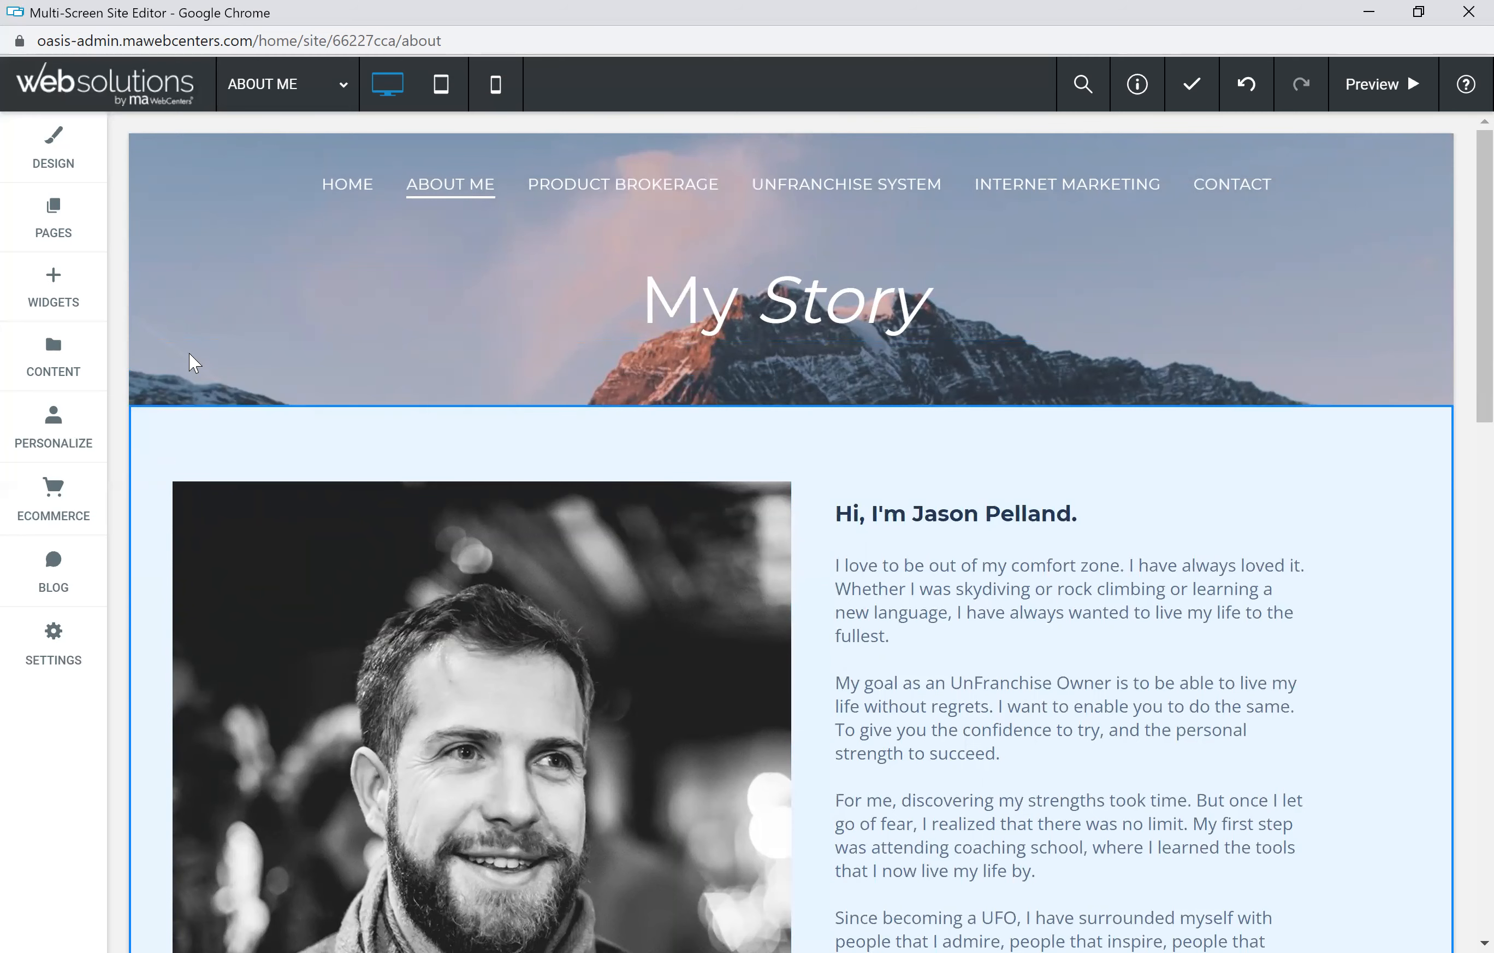
scroll(193, 413, down, 3)
click(167, 214)
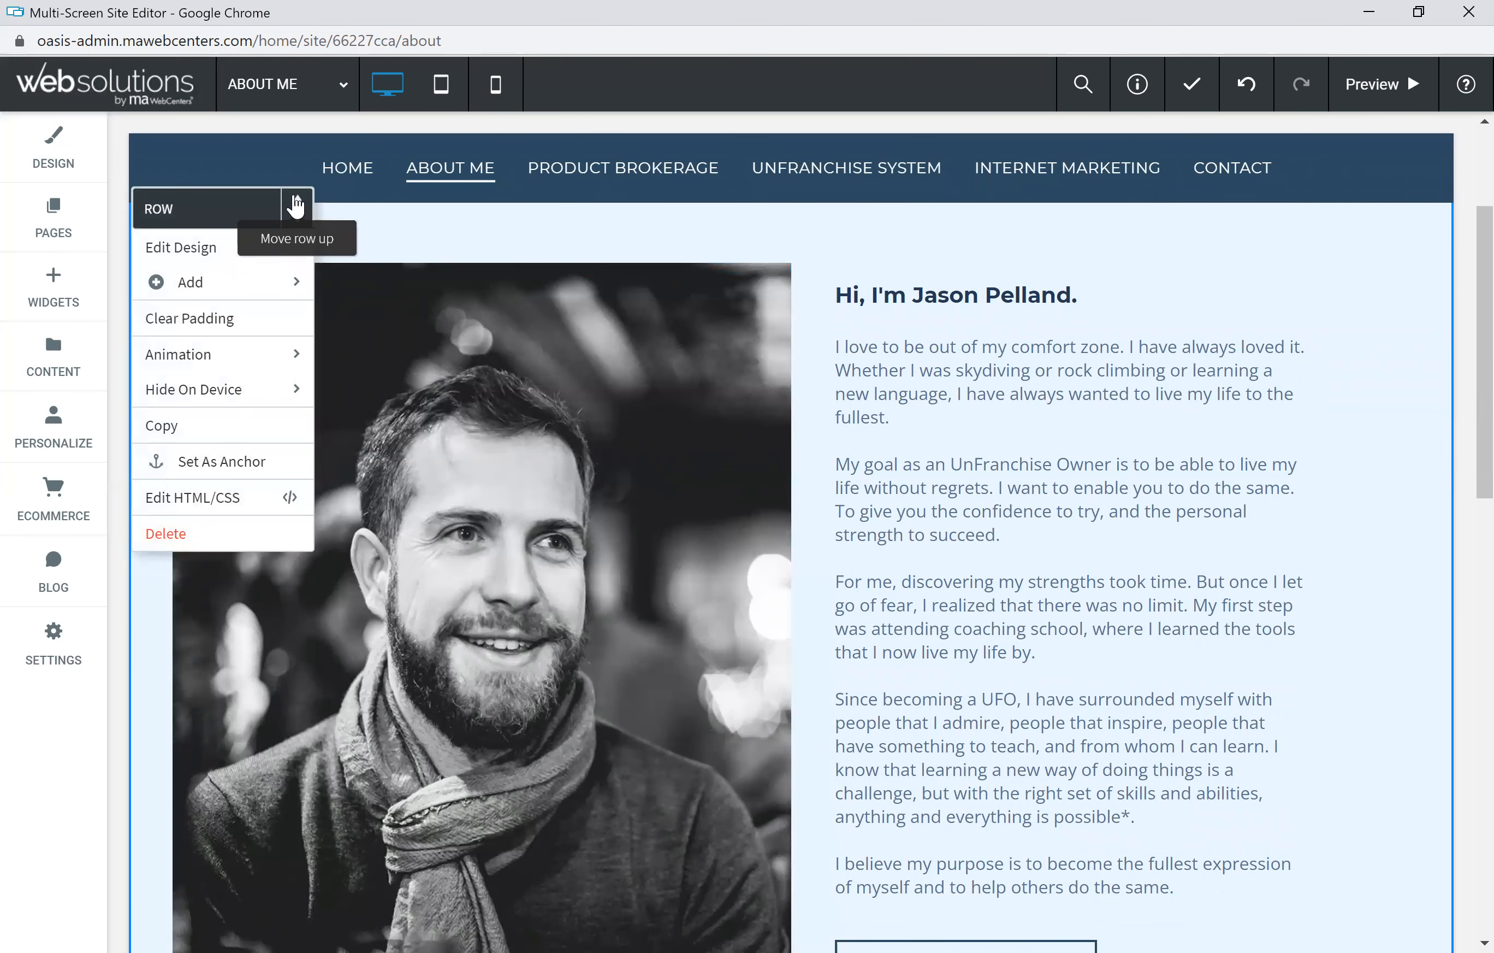
click(203, 254)
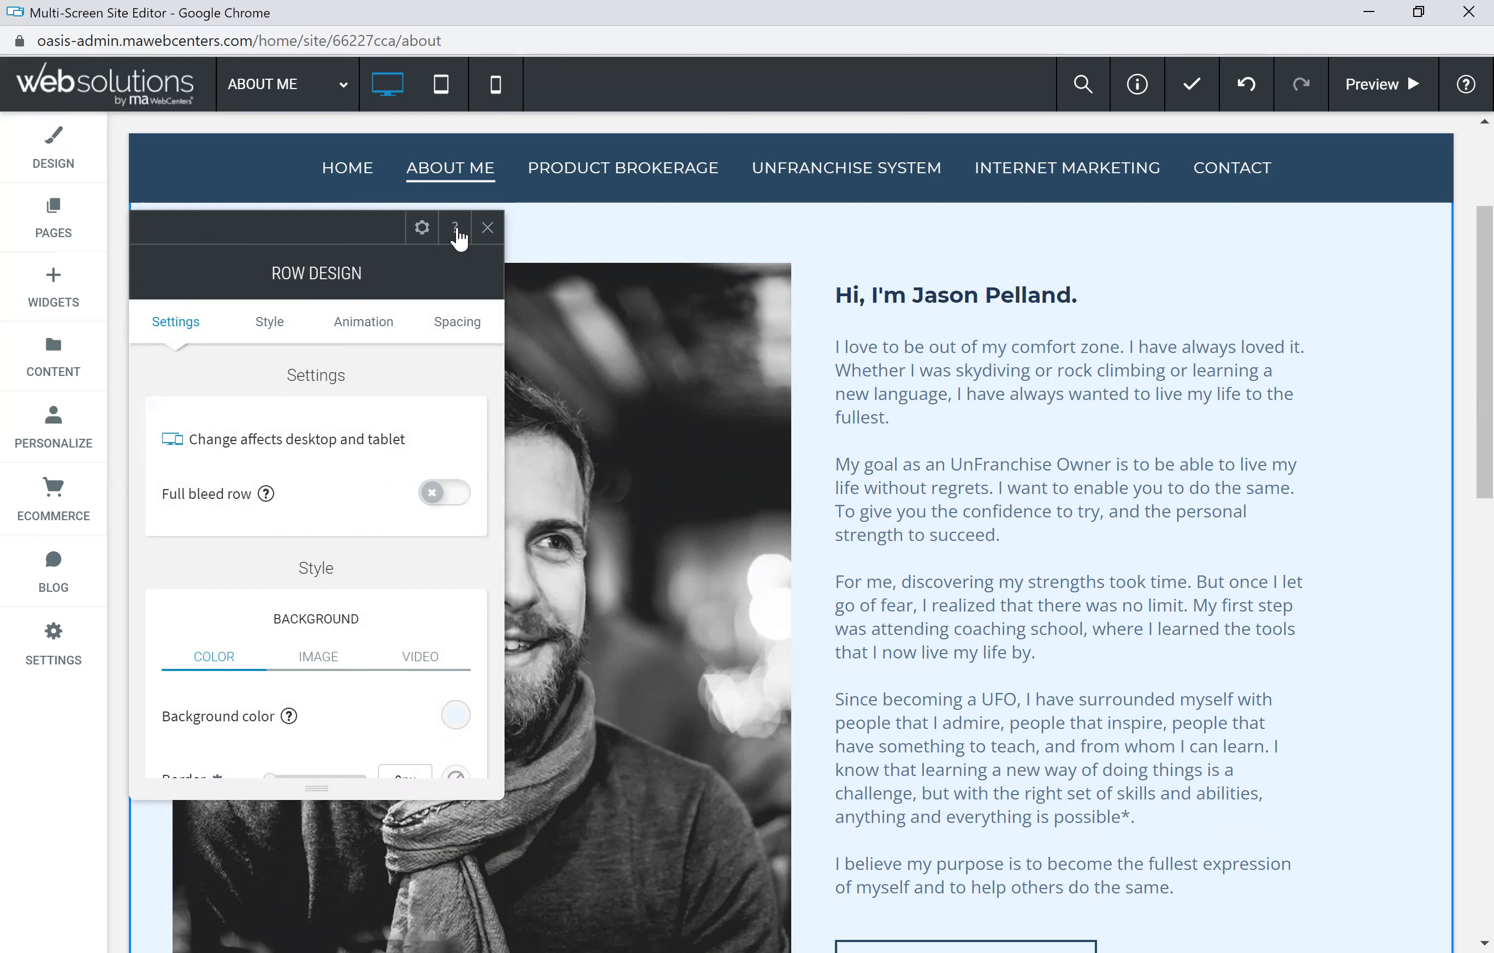
Review the bio row's additional options, including its animation effects and device visibility
click(422, 228)
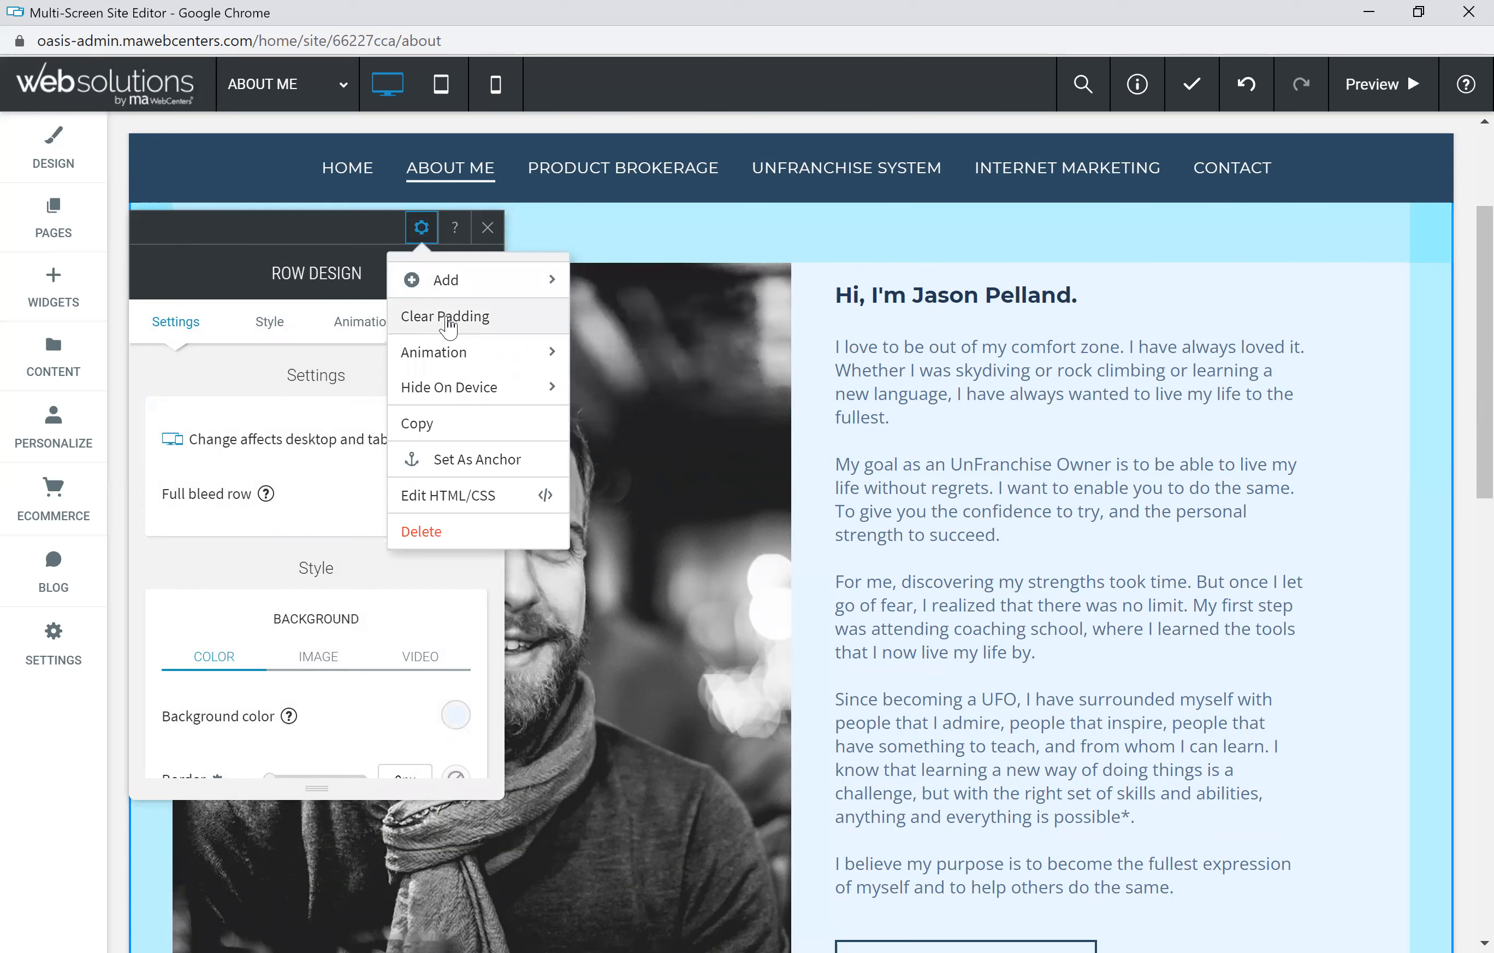
mouse_move(456, 363)
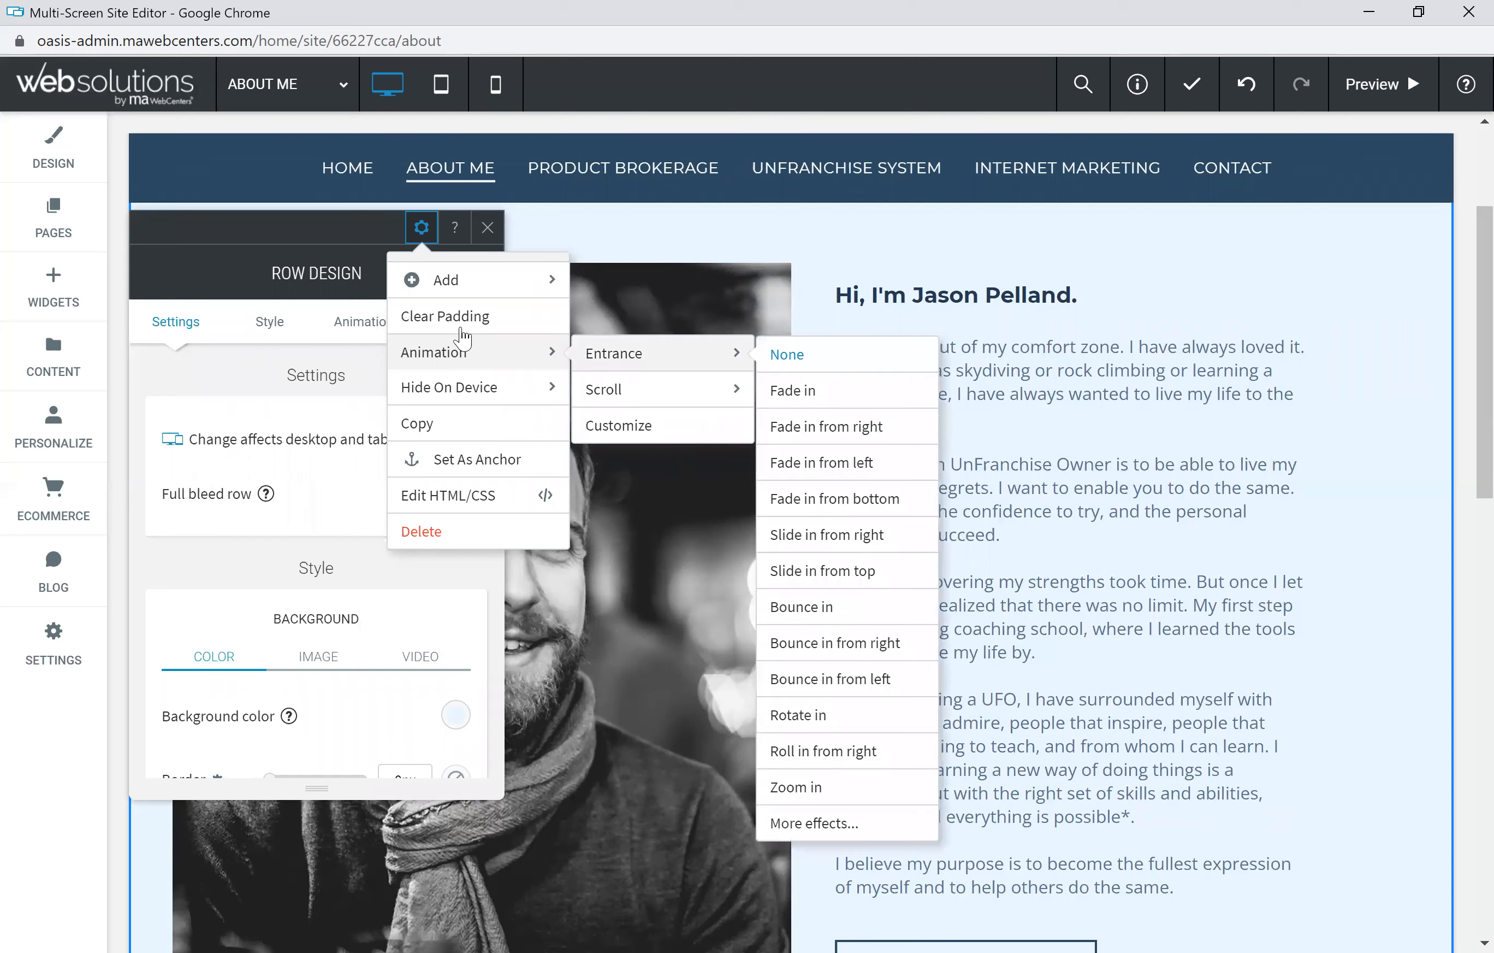
mouse_move(461, 397)
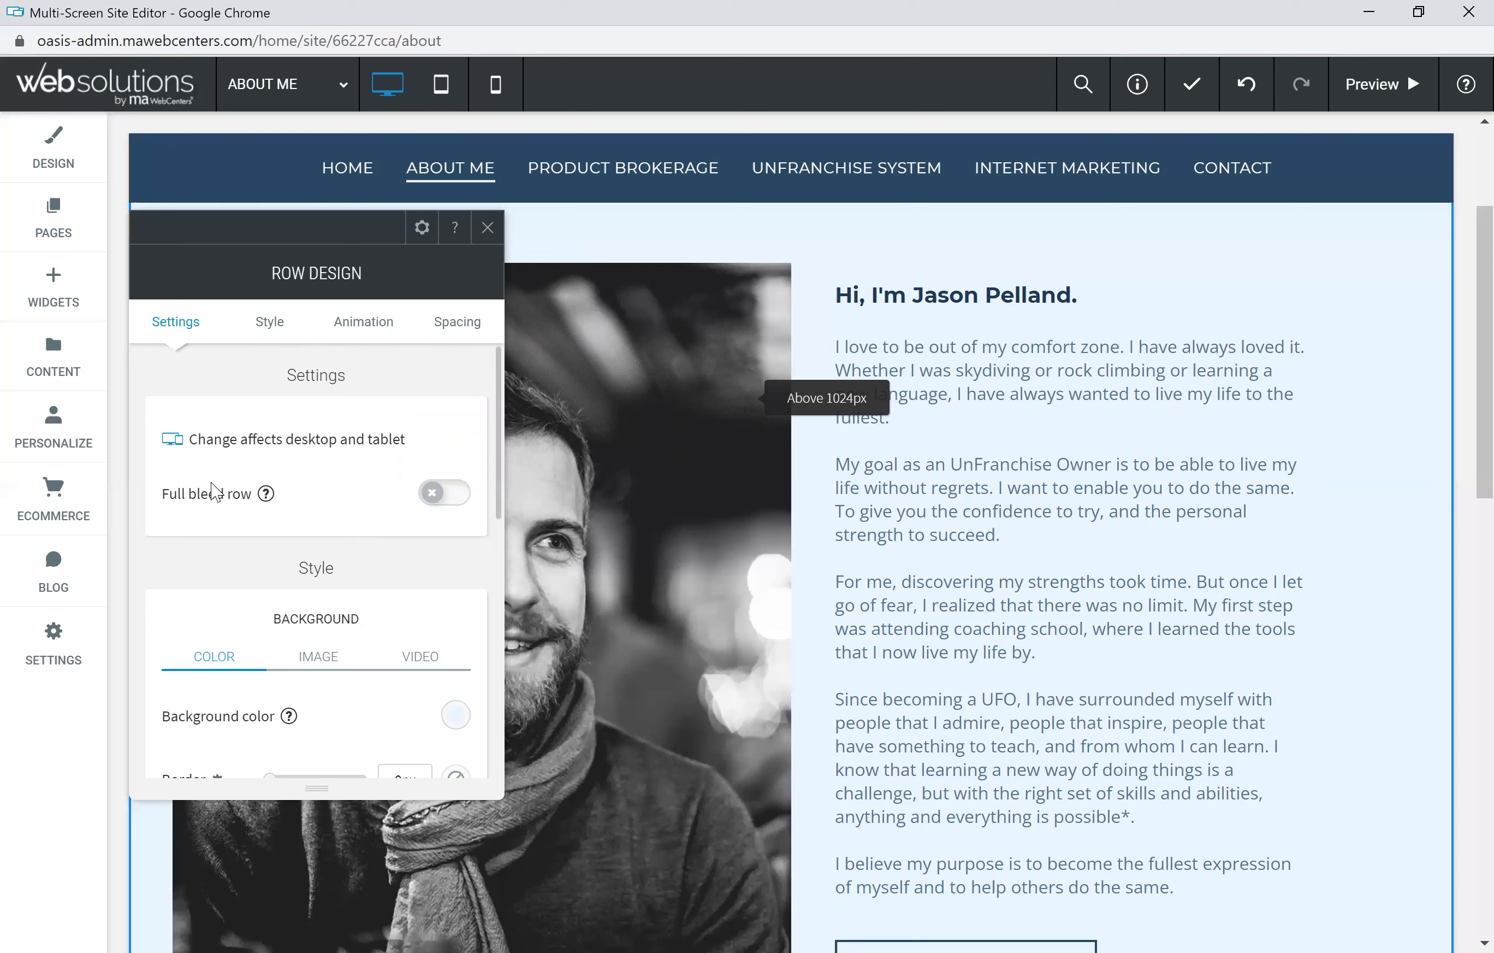
Read the full bleed explanation and try the bio row's full bleed setting on and off twice, ending with it off
mouse_move(267, 496)
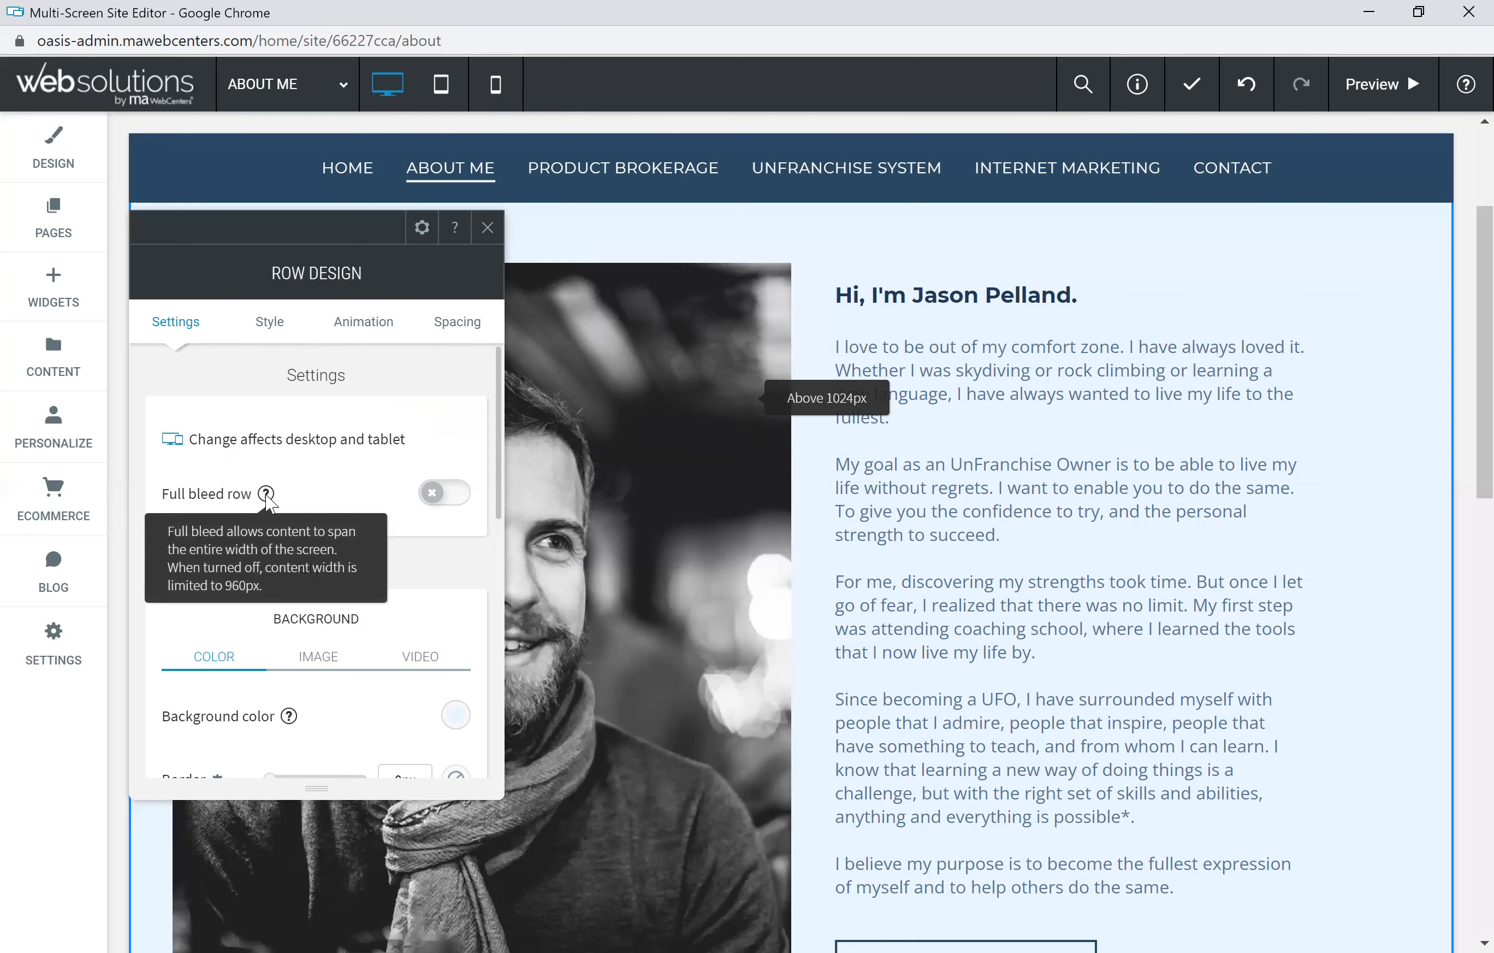
click(460, 499)
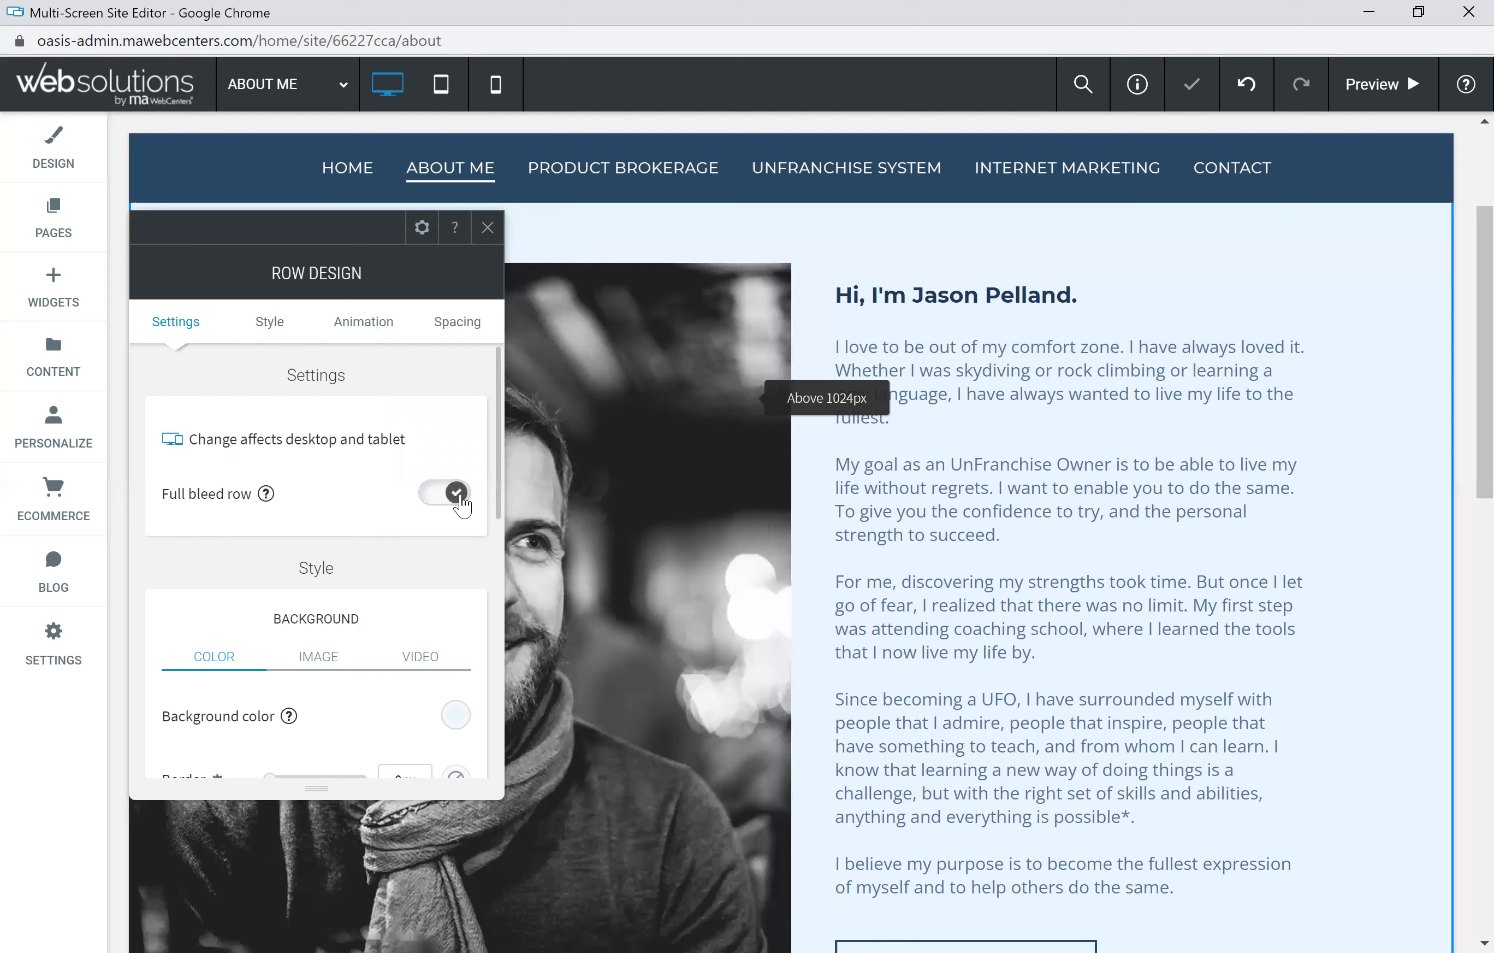
click(438, 496)
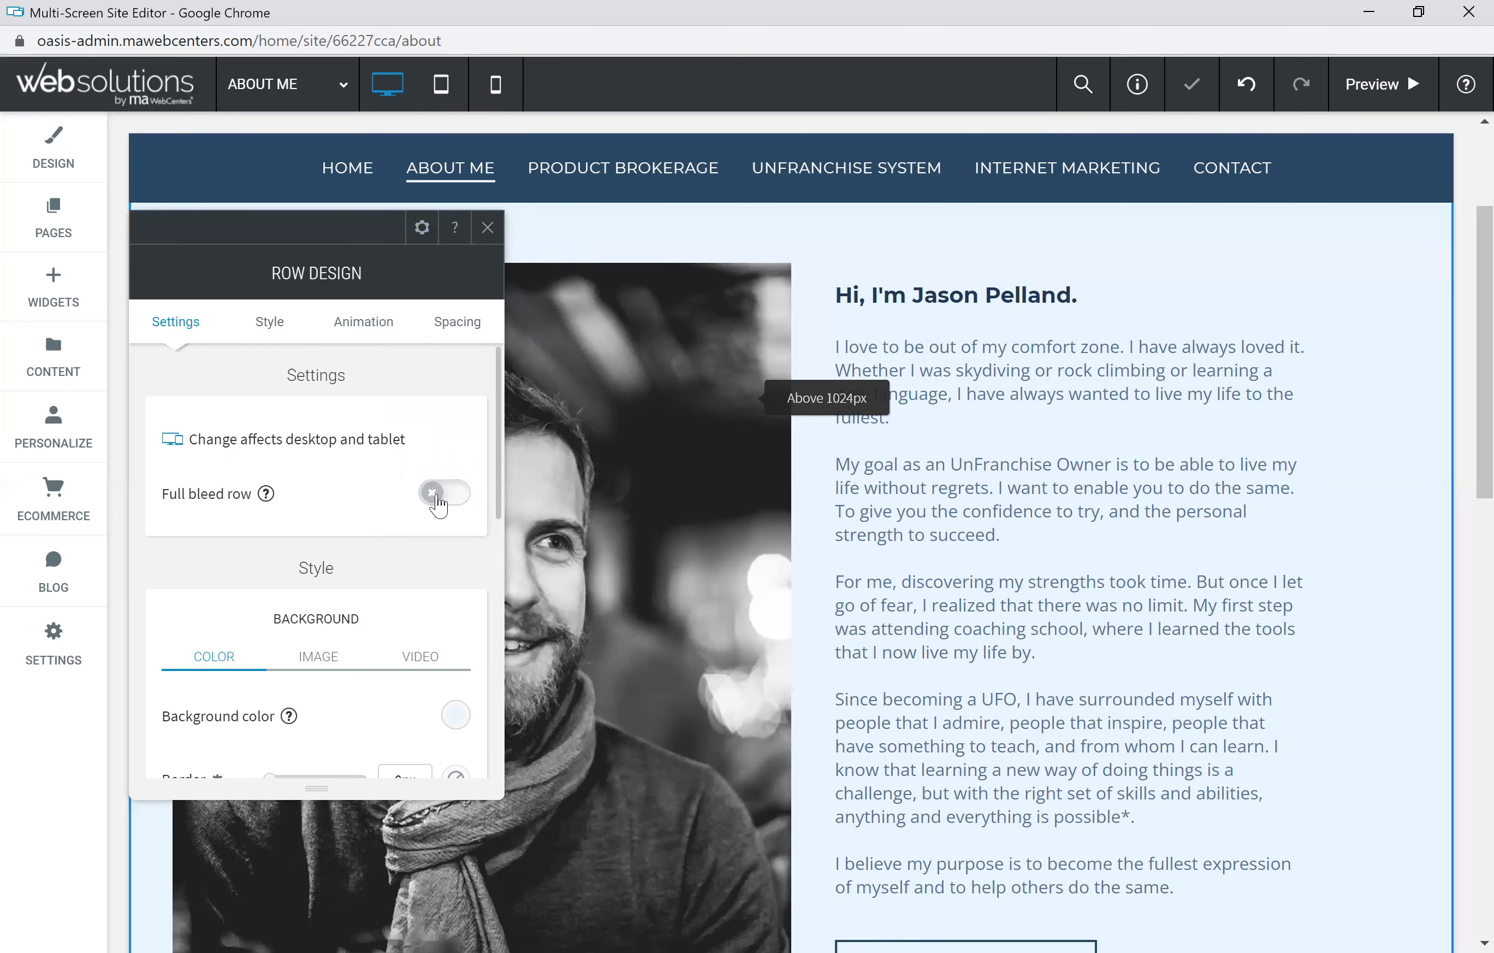
click(444, 494)
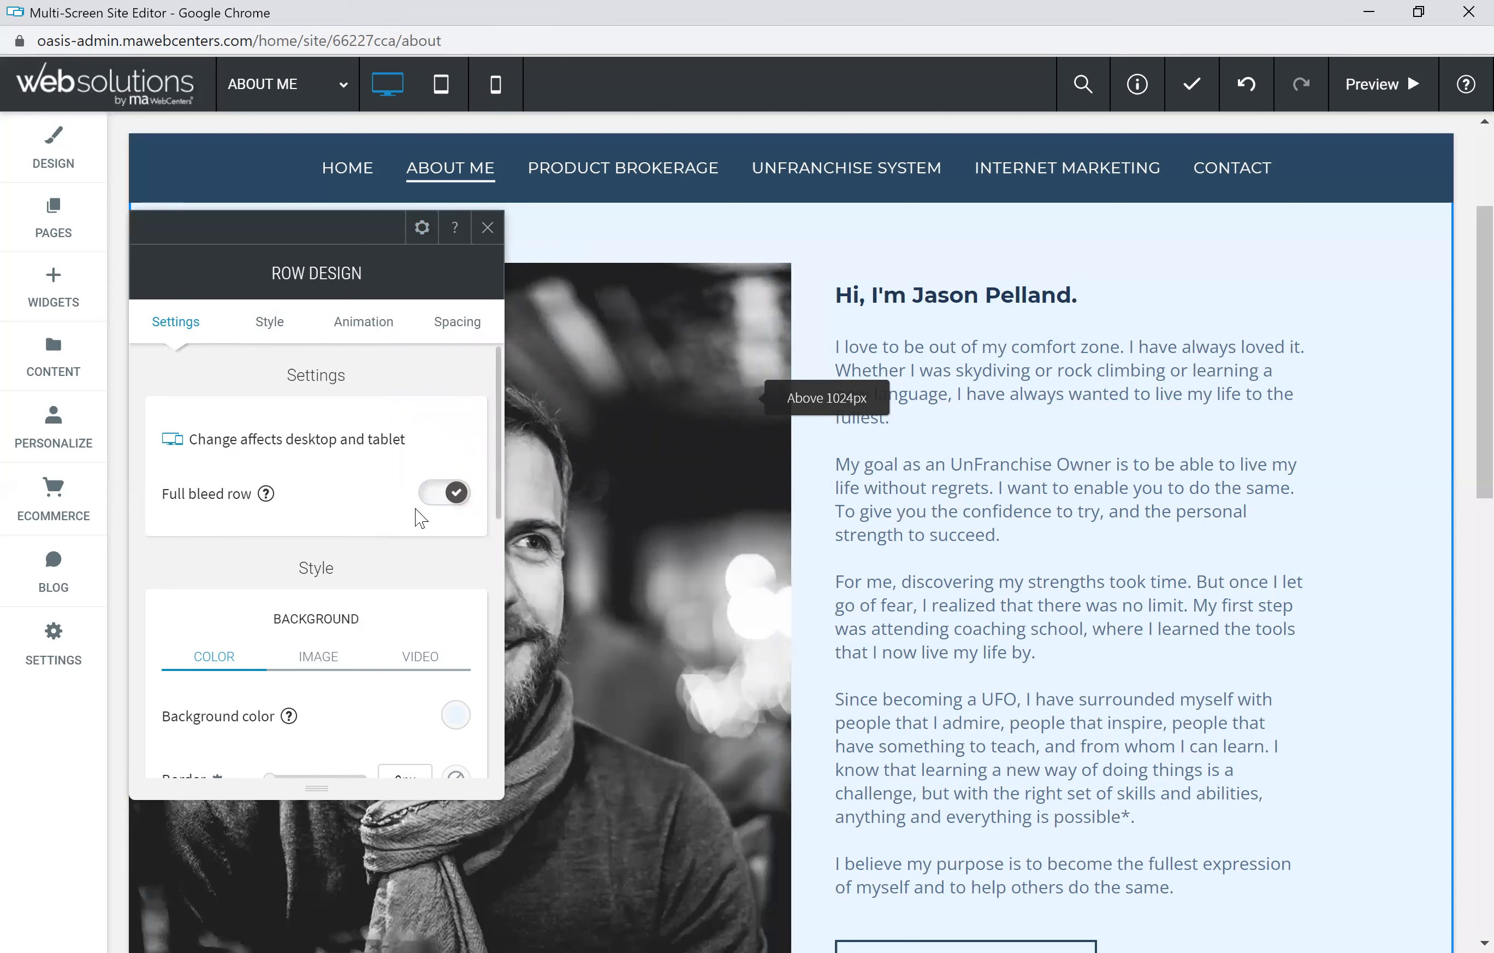
click(433, 505)
Add the bio row's current background color to the site's saved colors, then return to the recent colors
scroll(386, 493, down, 3)
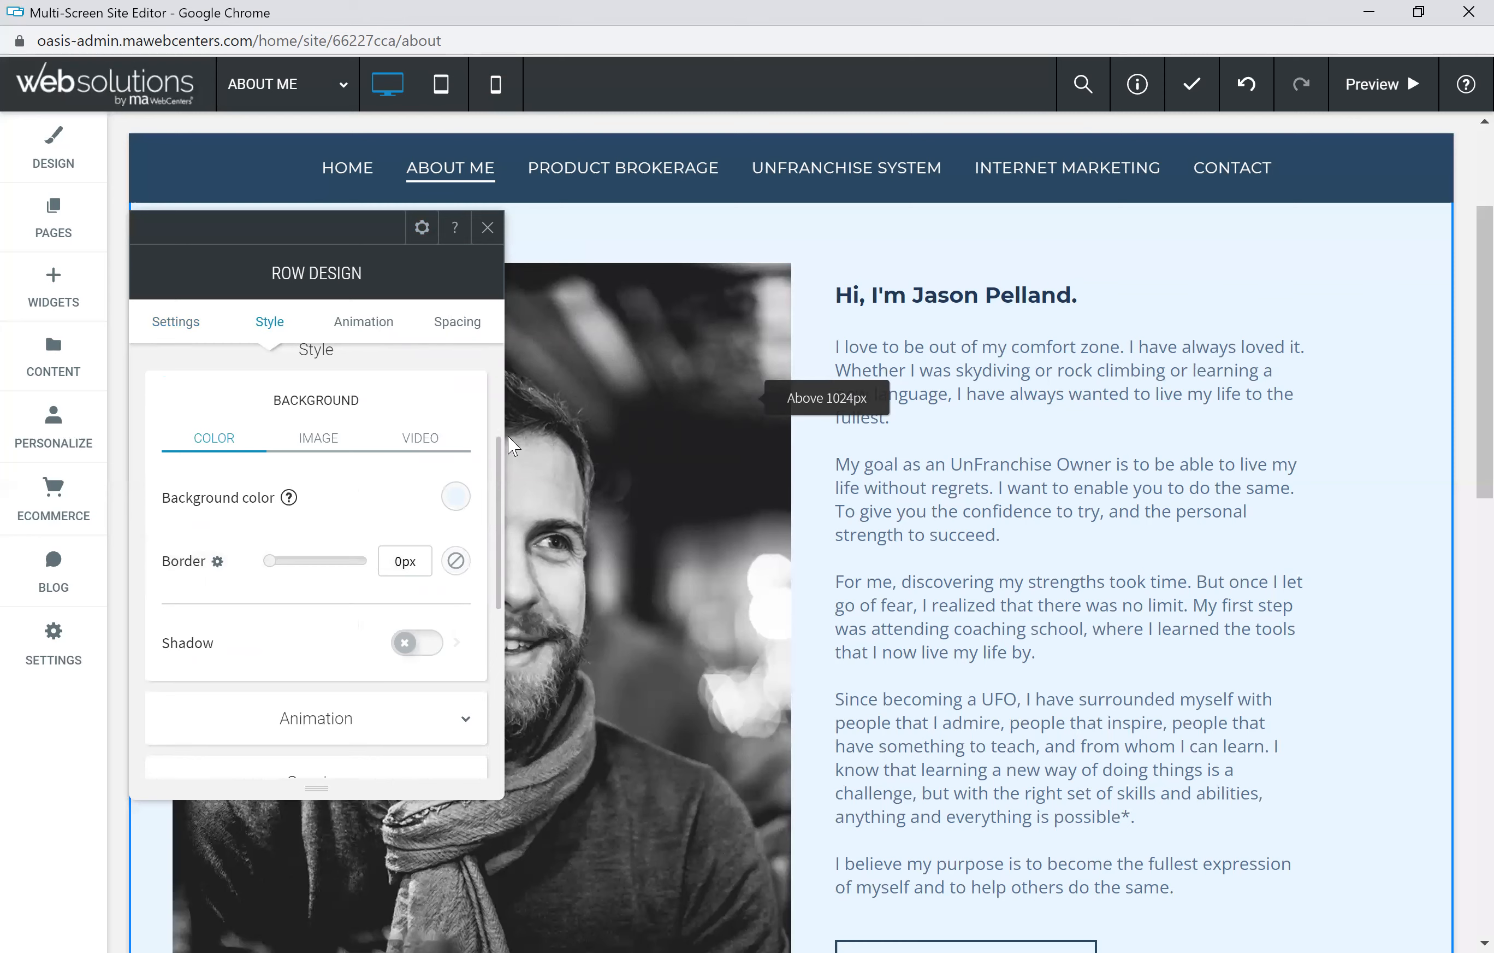
click(457, 497)
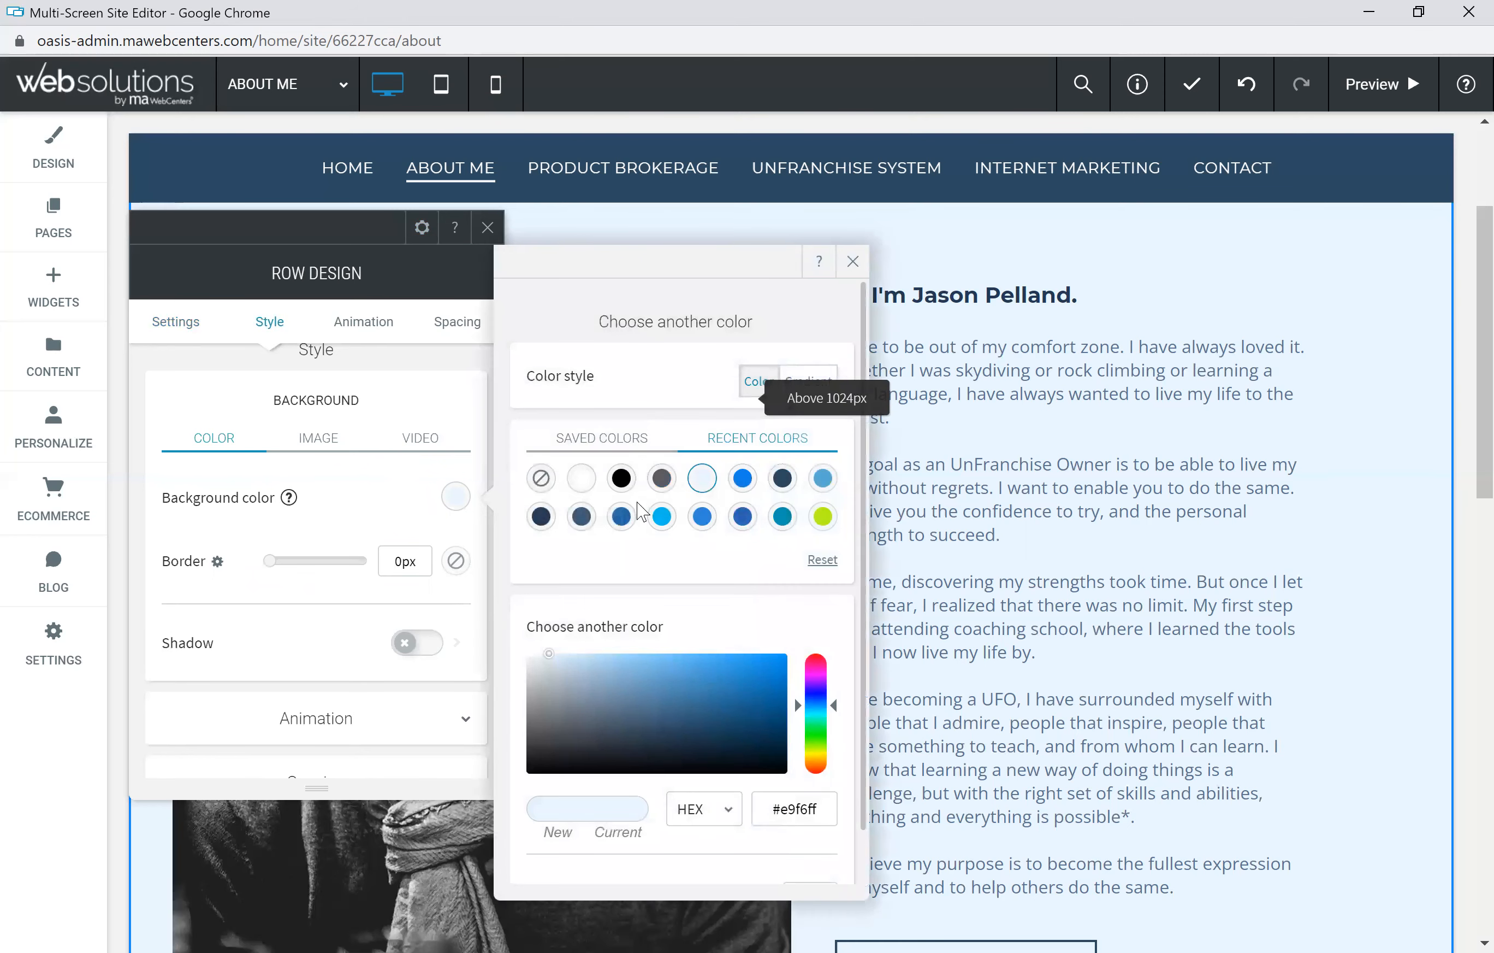
click(625, 448)
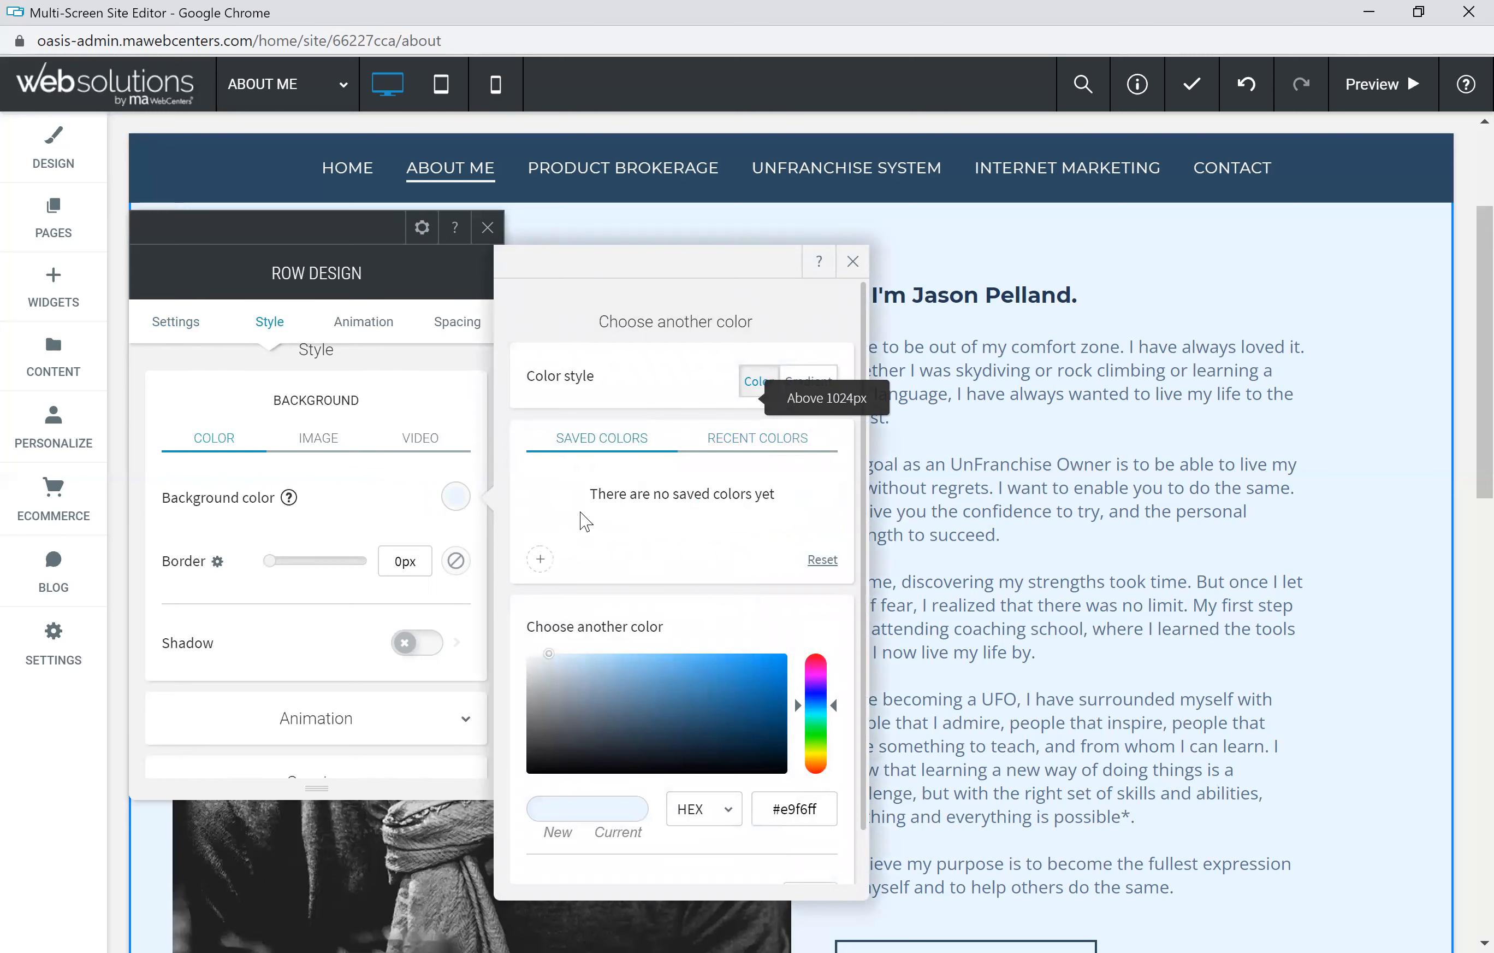
click(542, 562)
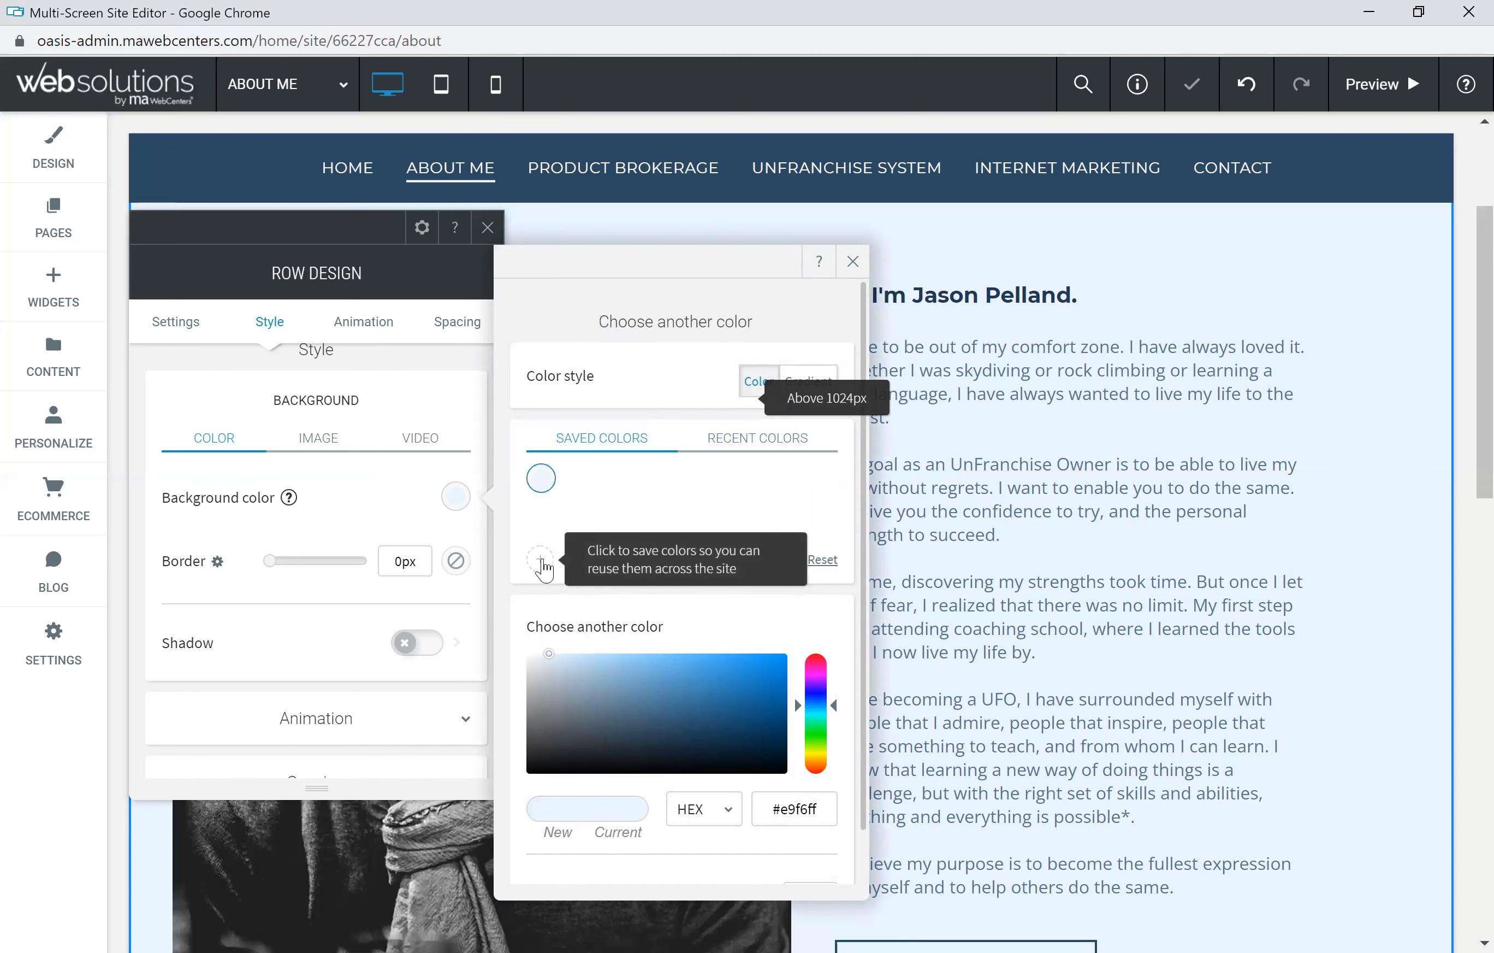
click(748, 439)
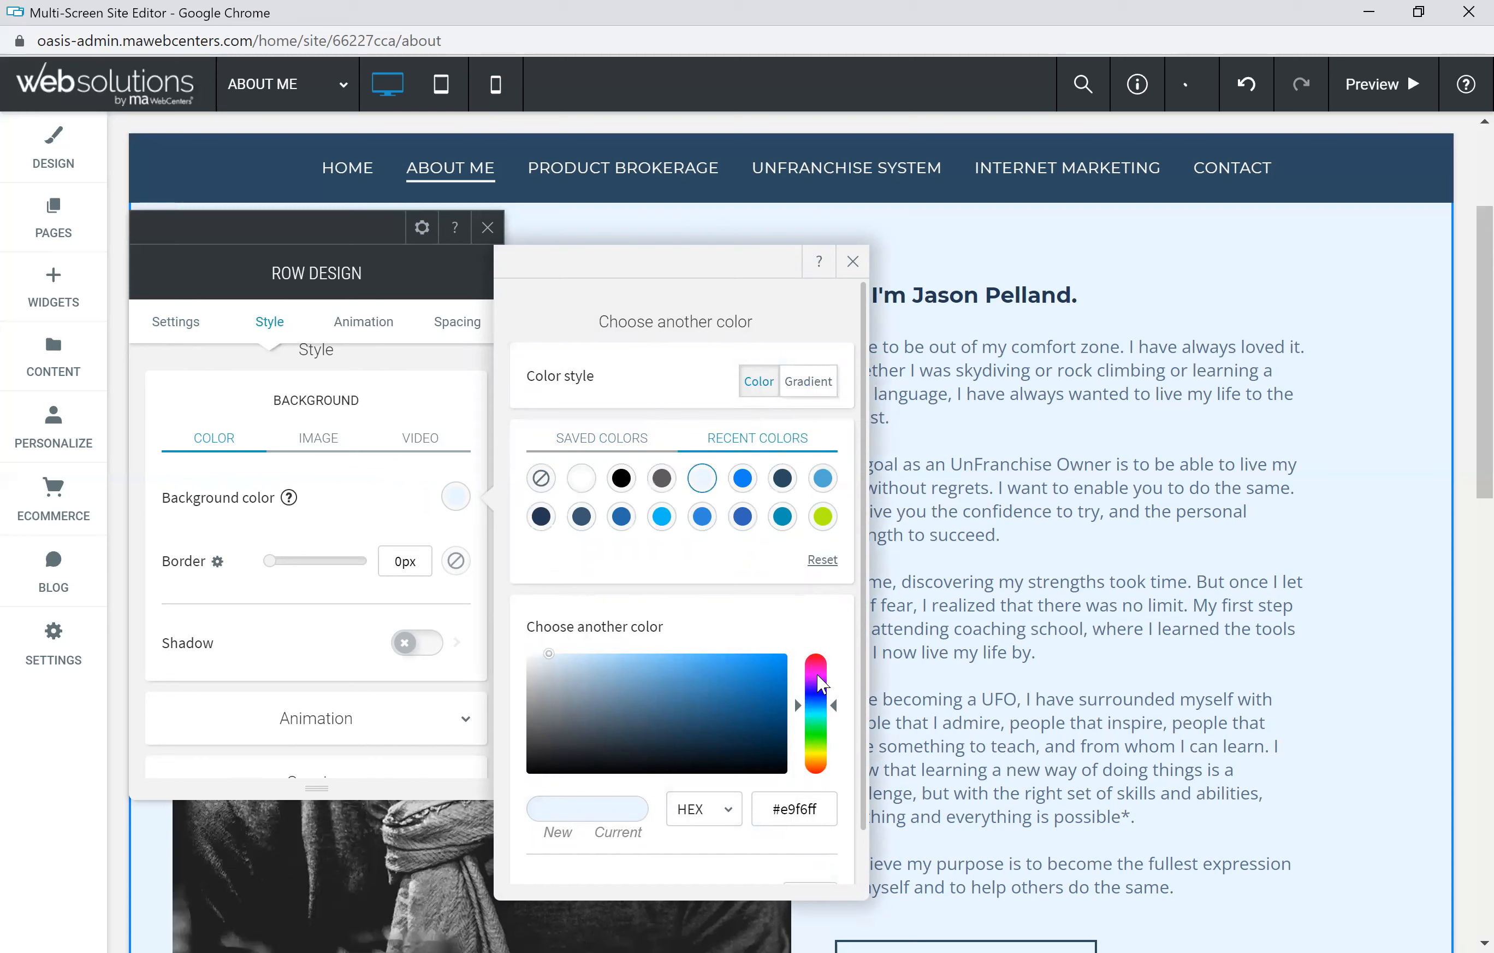
Shift the hue of the bio row's background color to the pale blue #e9efff
click(819, 680)
click(820, 687)
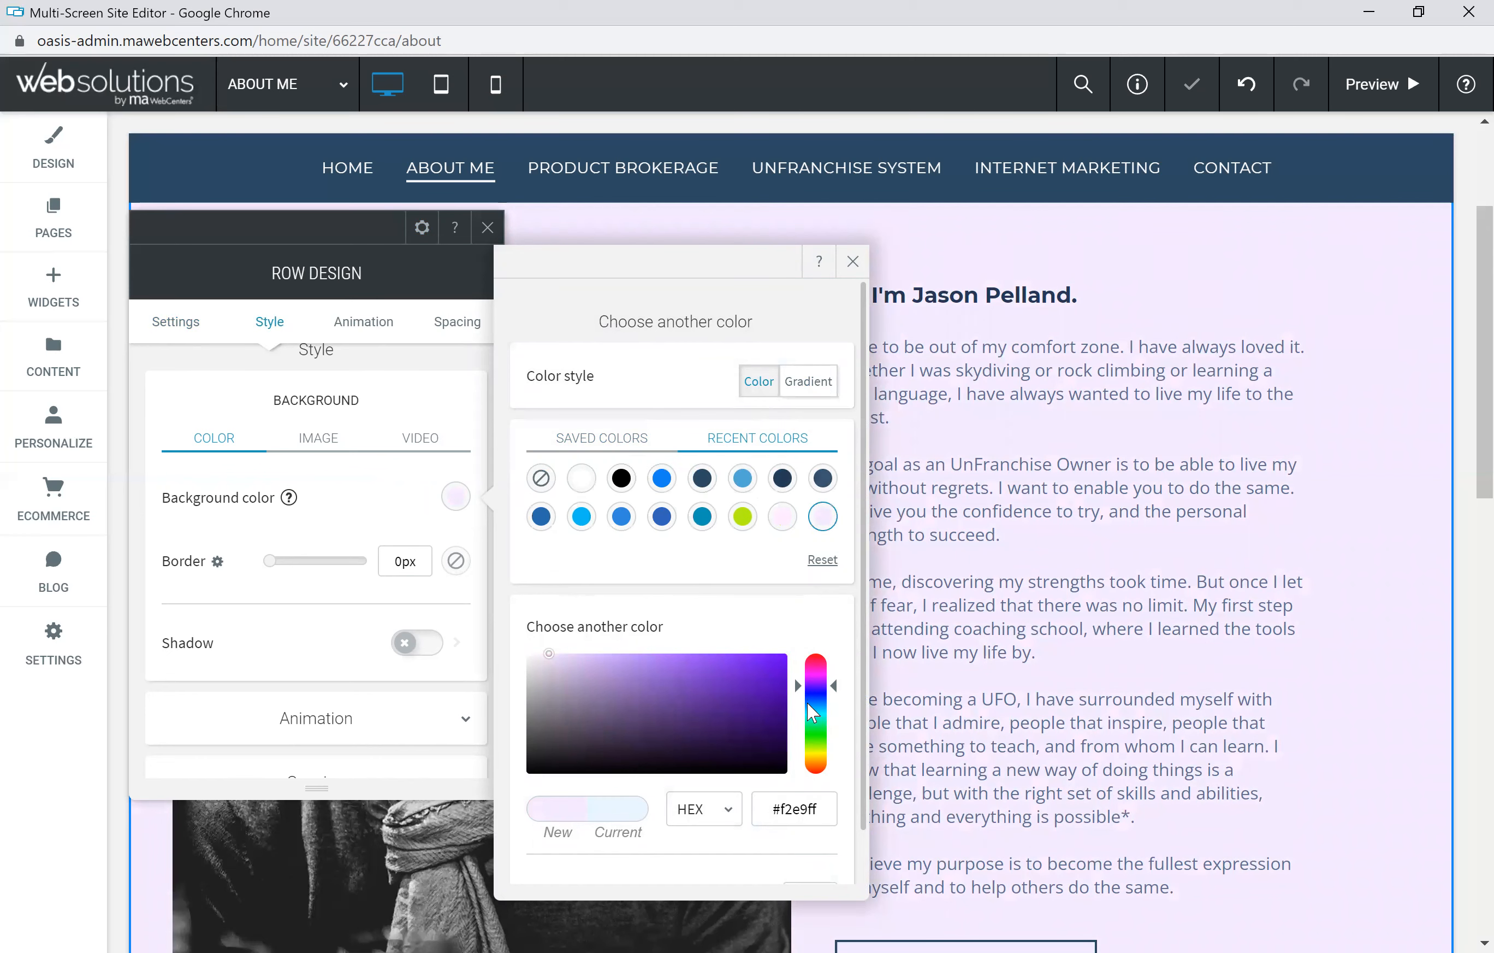
click(818, 700)
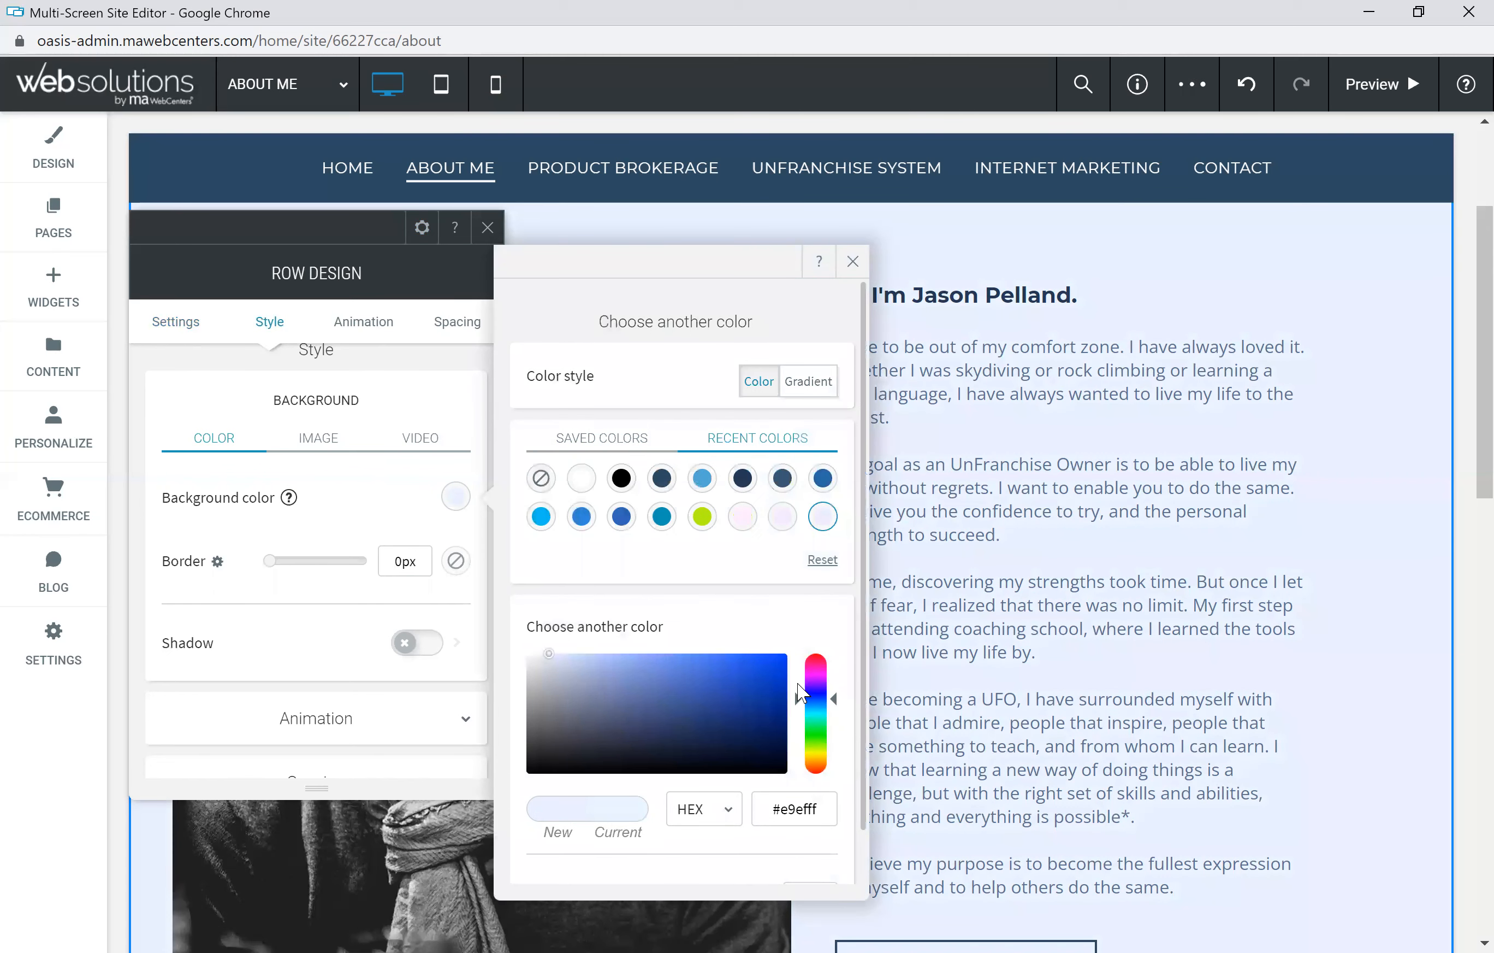
scroll(794, 681, down, 1)
mouse_move(824, 753)
mouse_down()
mouse_move(771, 754)
mouse_move(807, 754)
mouse_up()
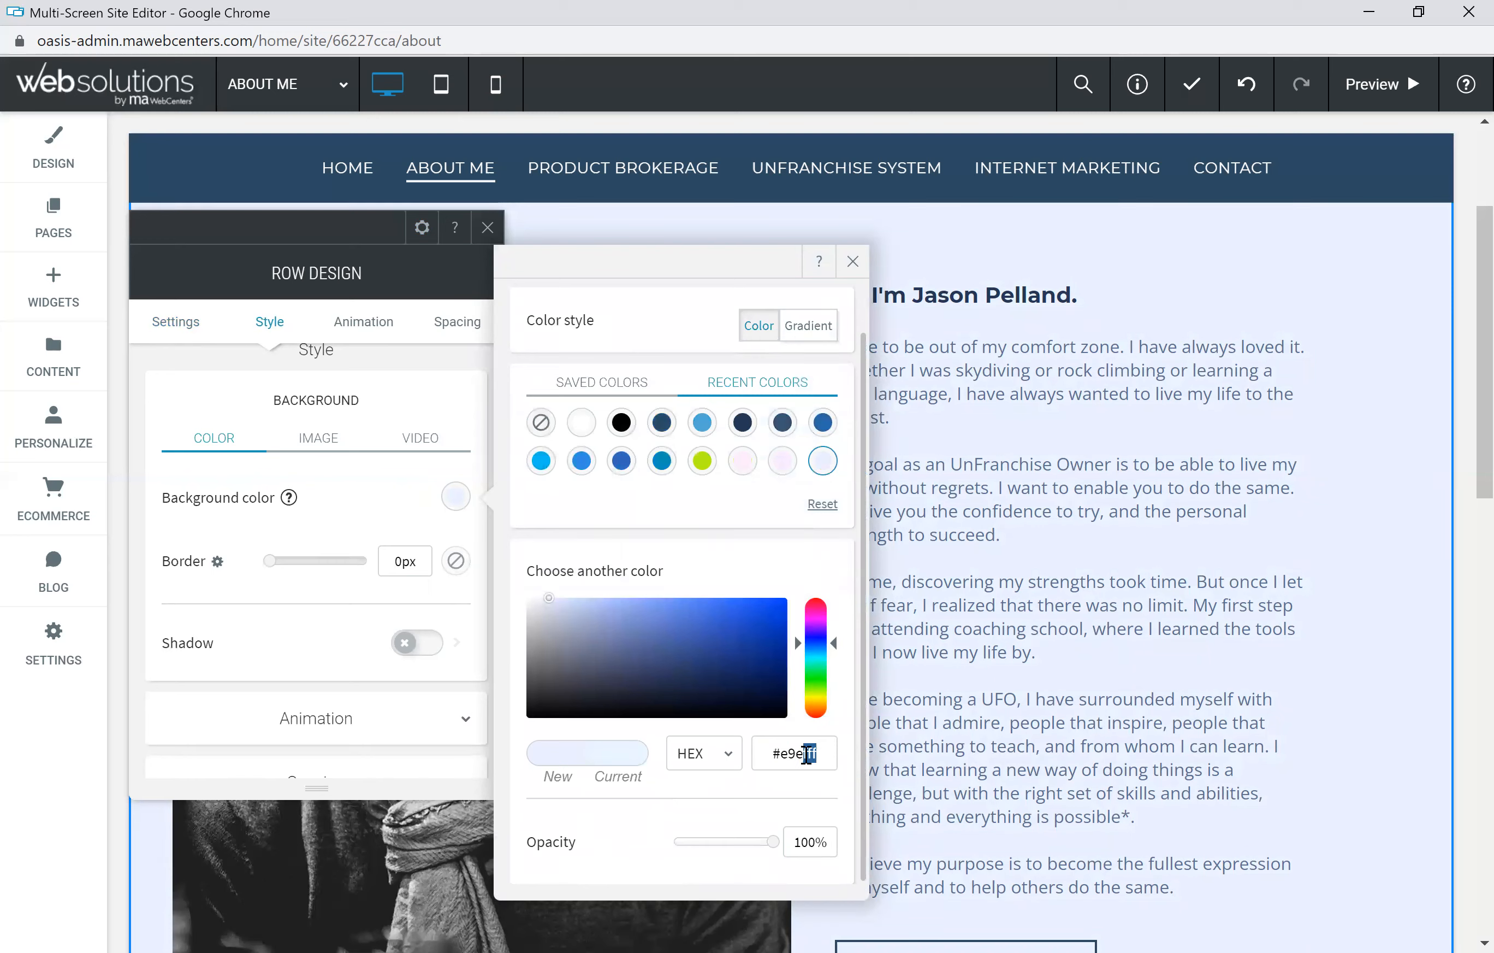
Check the HEX and RGB color format choices, then try the background's opacity control and leave it at 100%
click(738, 762)
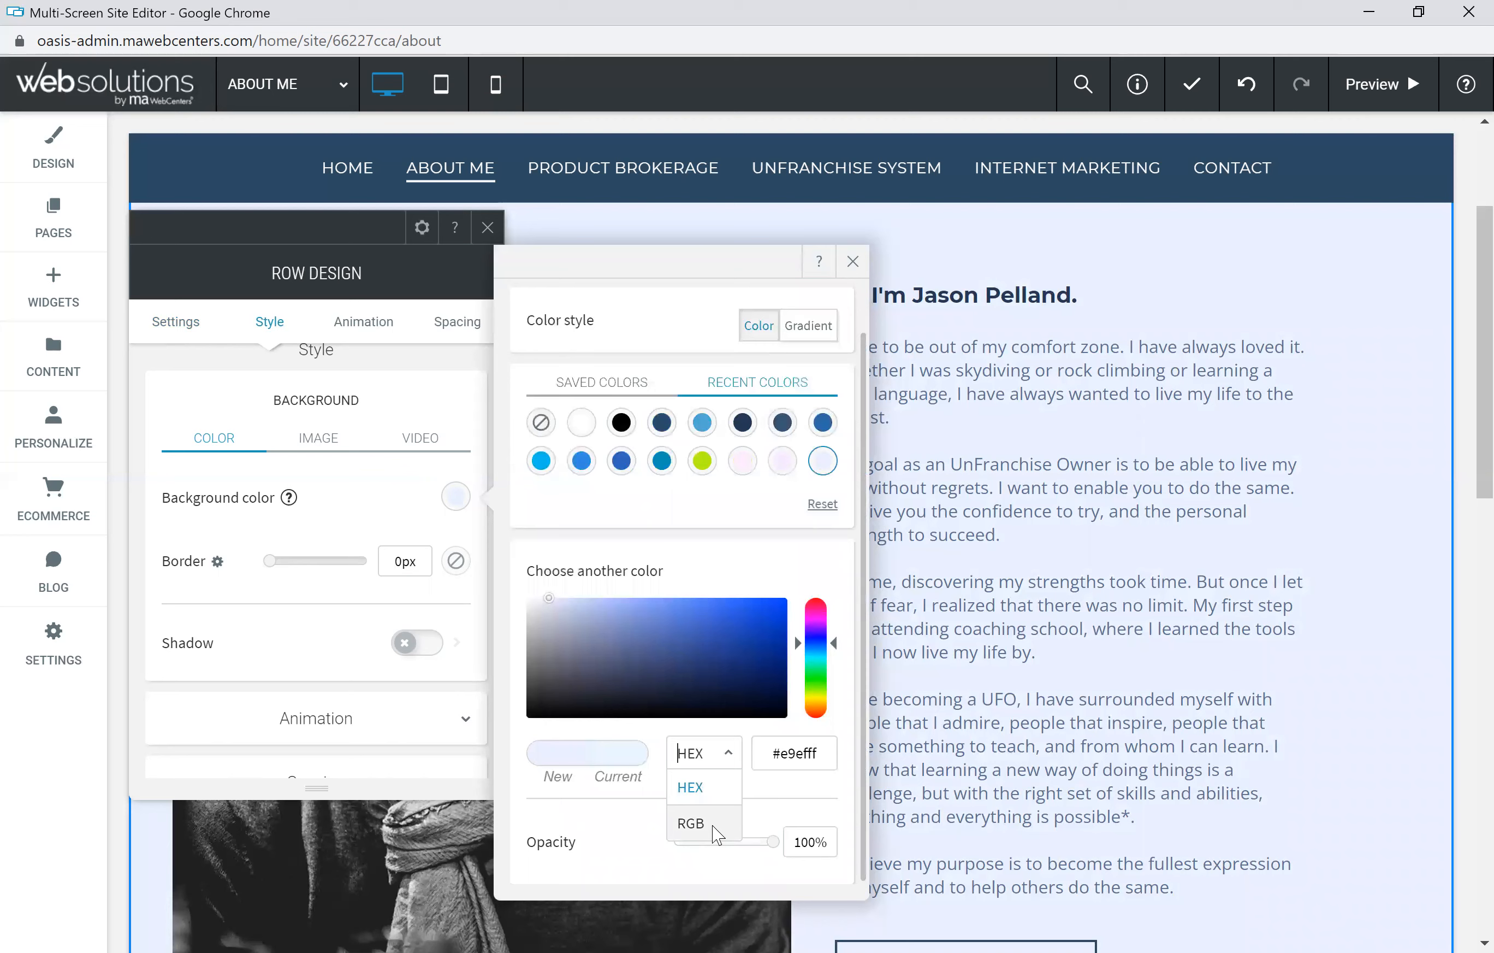
click(786, 549)
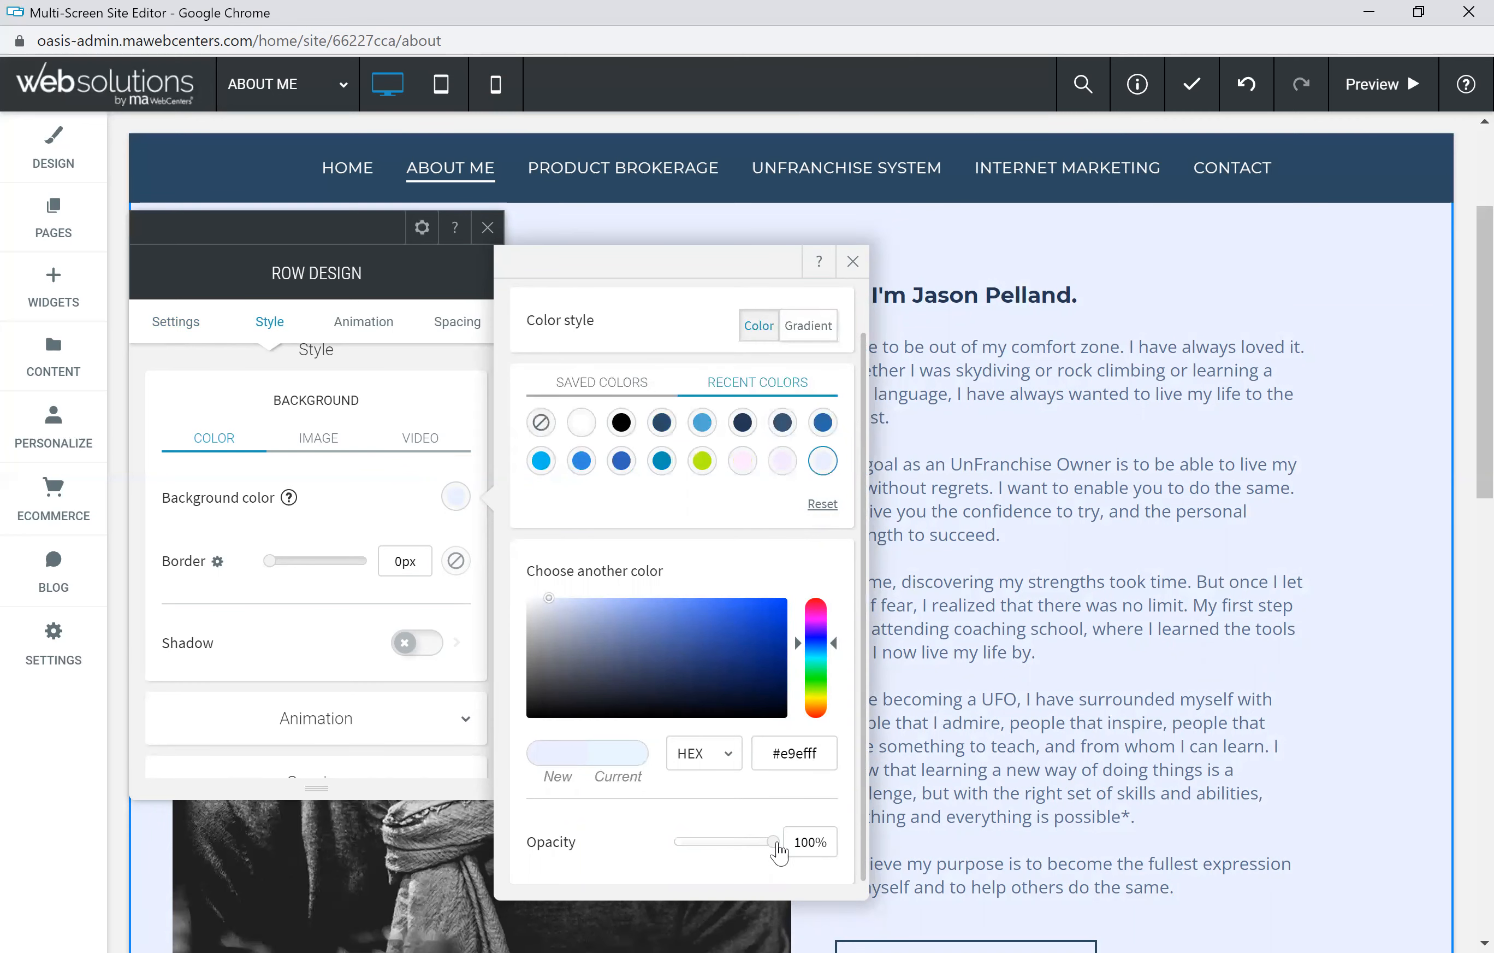
mouse_move(753, 846)
mouse_down()
mouse_move(694, 857)
mouse_move(778, 843)
mouse_up()
scroll(747, 763, up, 1)
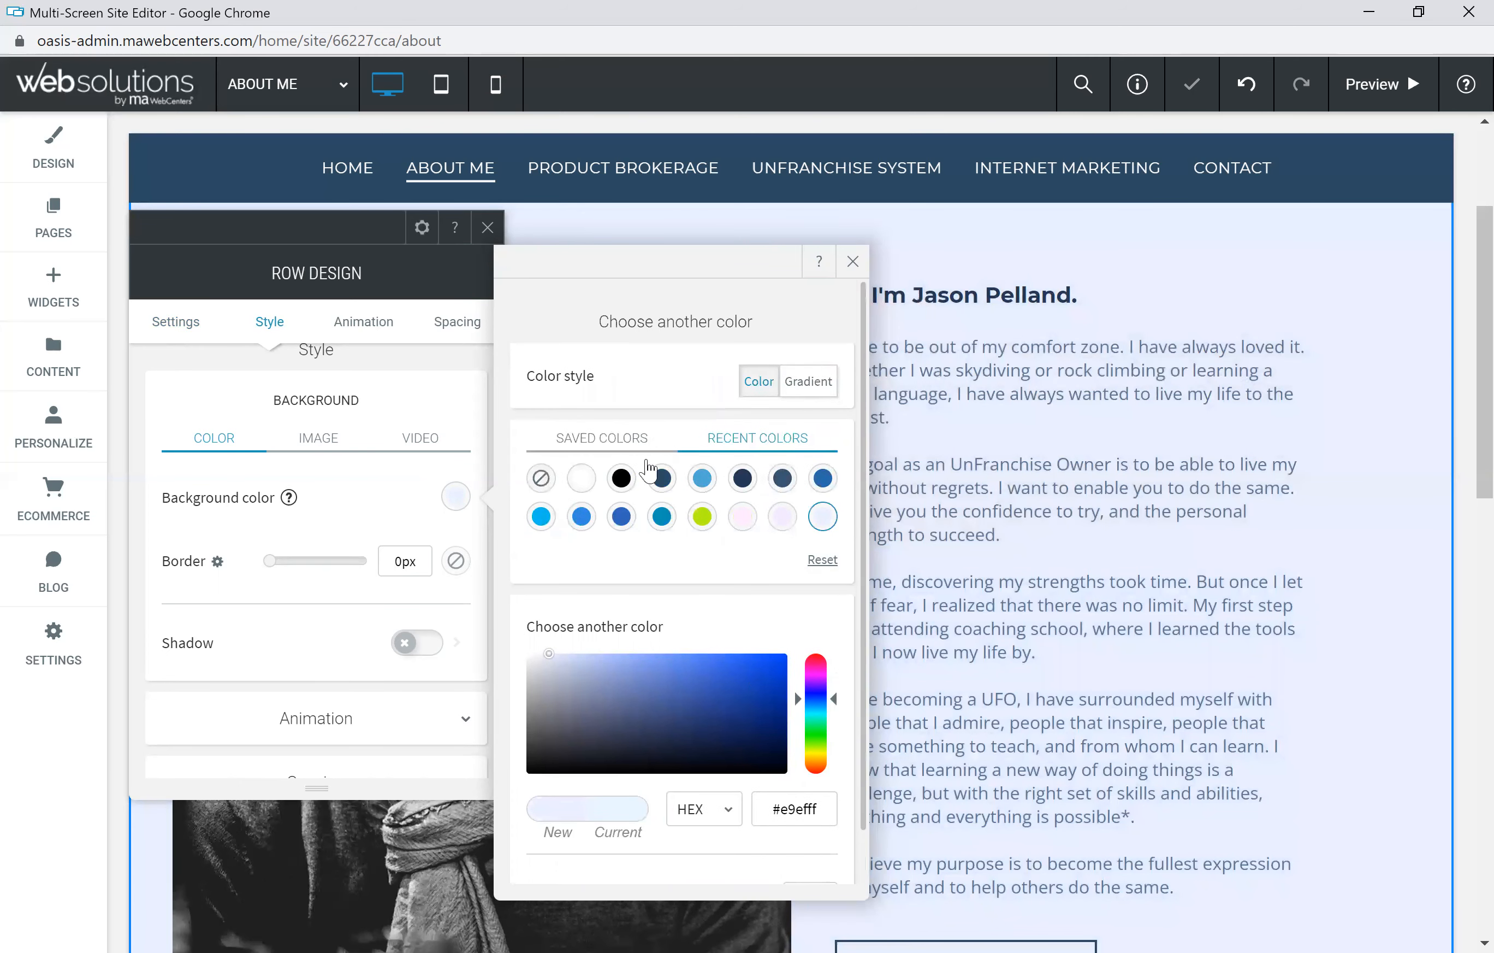
Switch the bio row's background to a pale blue to gray gradient, adjust its transition point, and close the color picker
click(807, 391)
drag(589, 439, 669, 440)
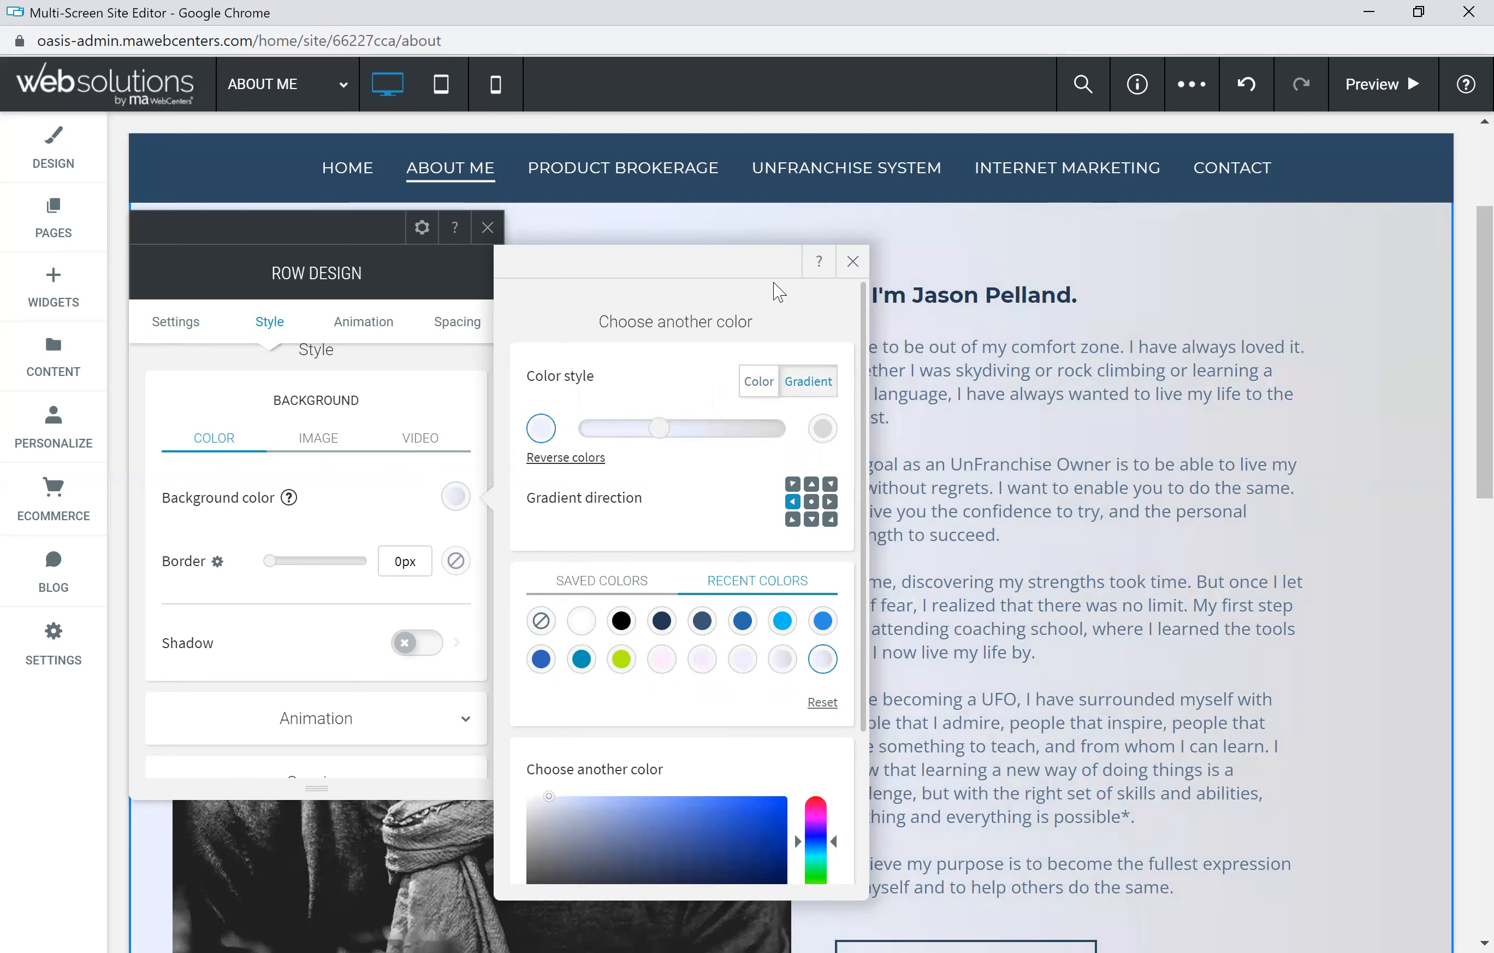
click(852, 261)
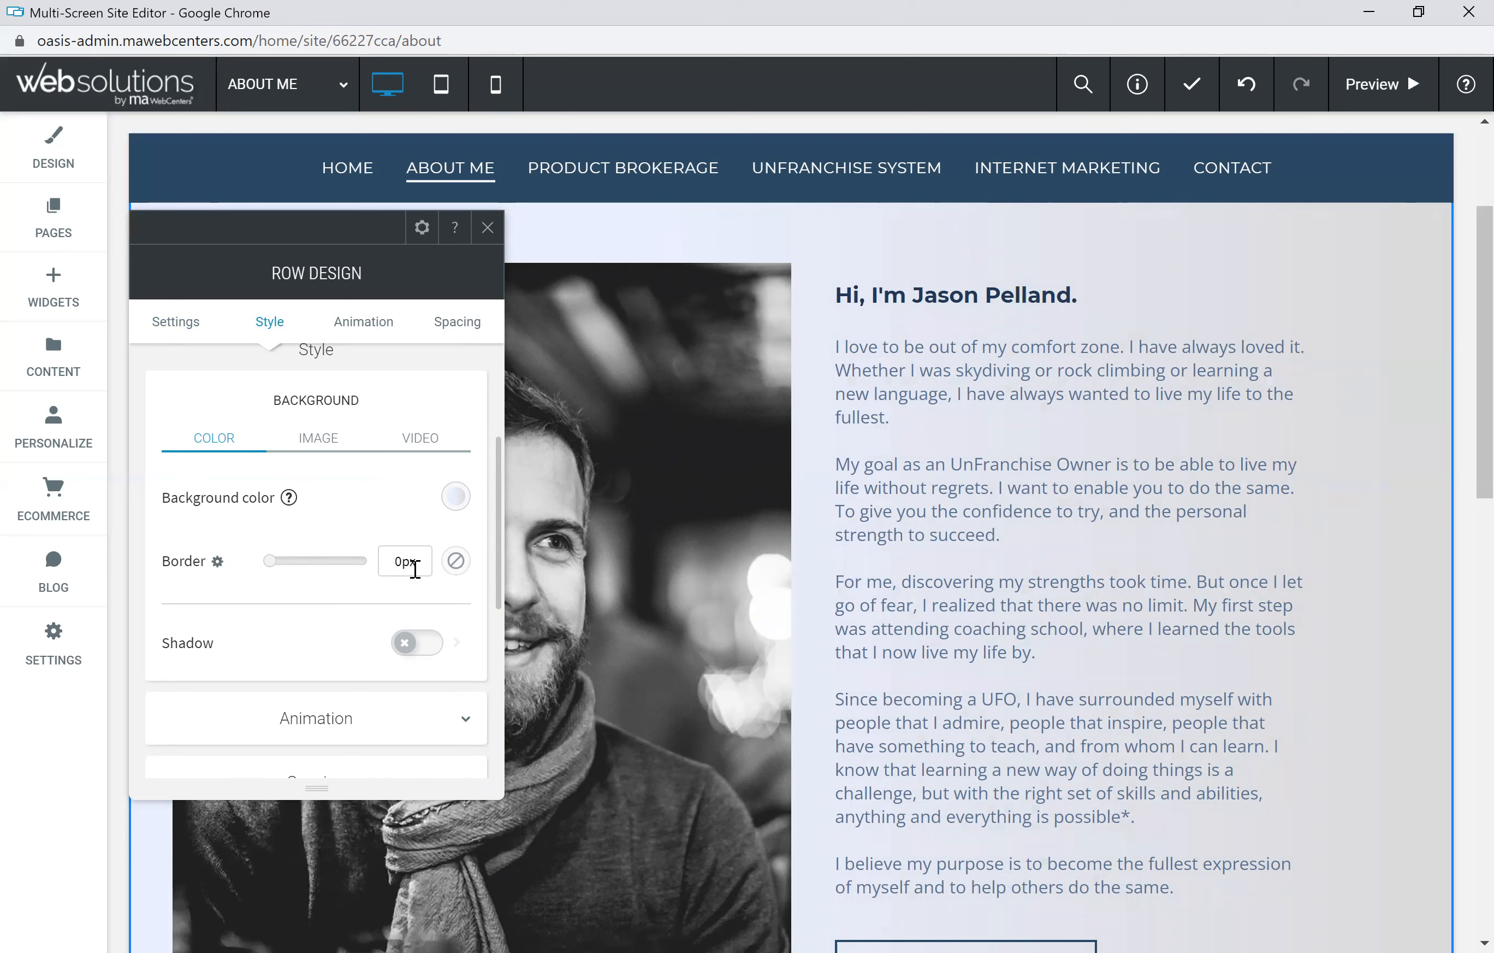
Try a 1px black border (#000000) on the bio row, then set the border back to 0px
click(457, 562)
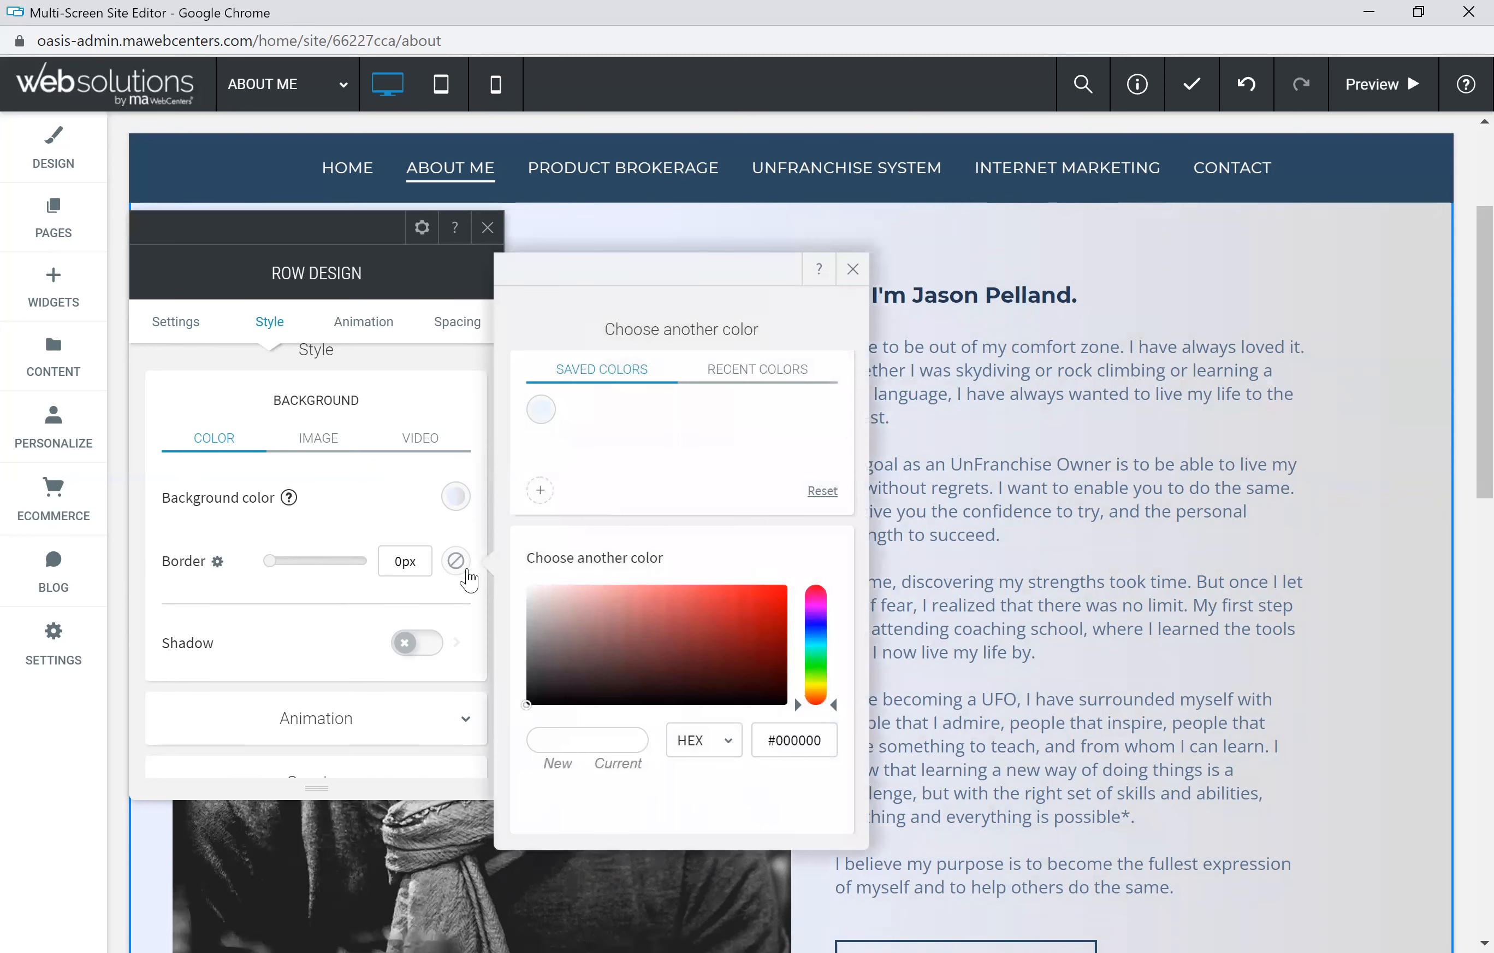
click(817, 625)
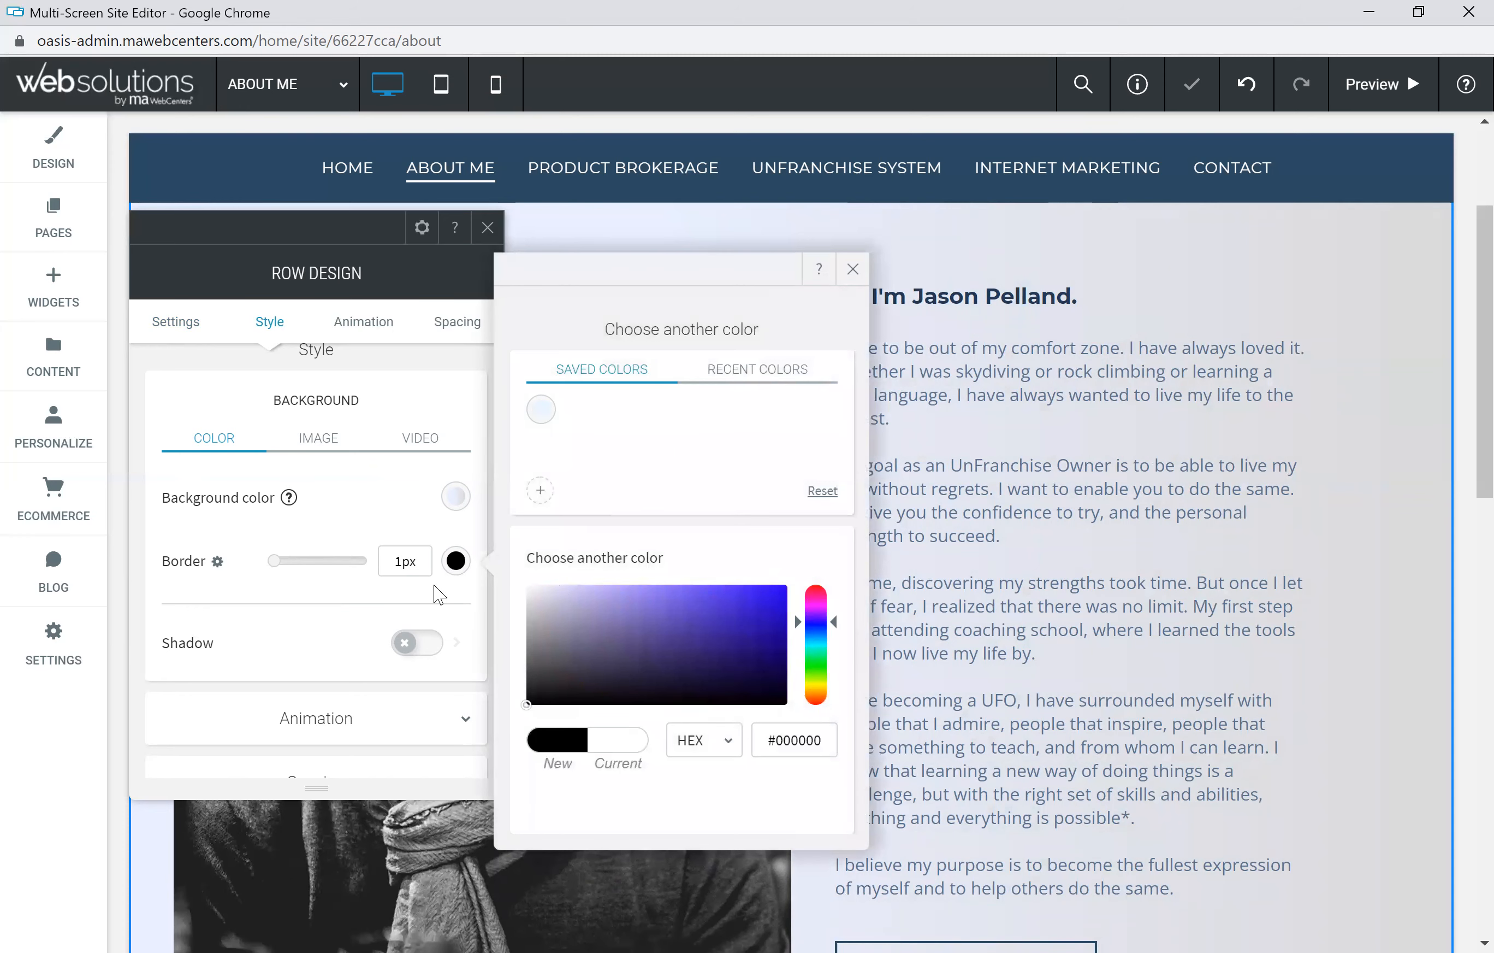
click(717, 593)
click(363, 538)
mouse_move(274, 560)
mouse_down()
mouse_move(381, 579)
mouse_move(270, 573)
mouse_up()
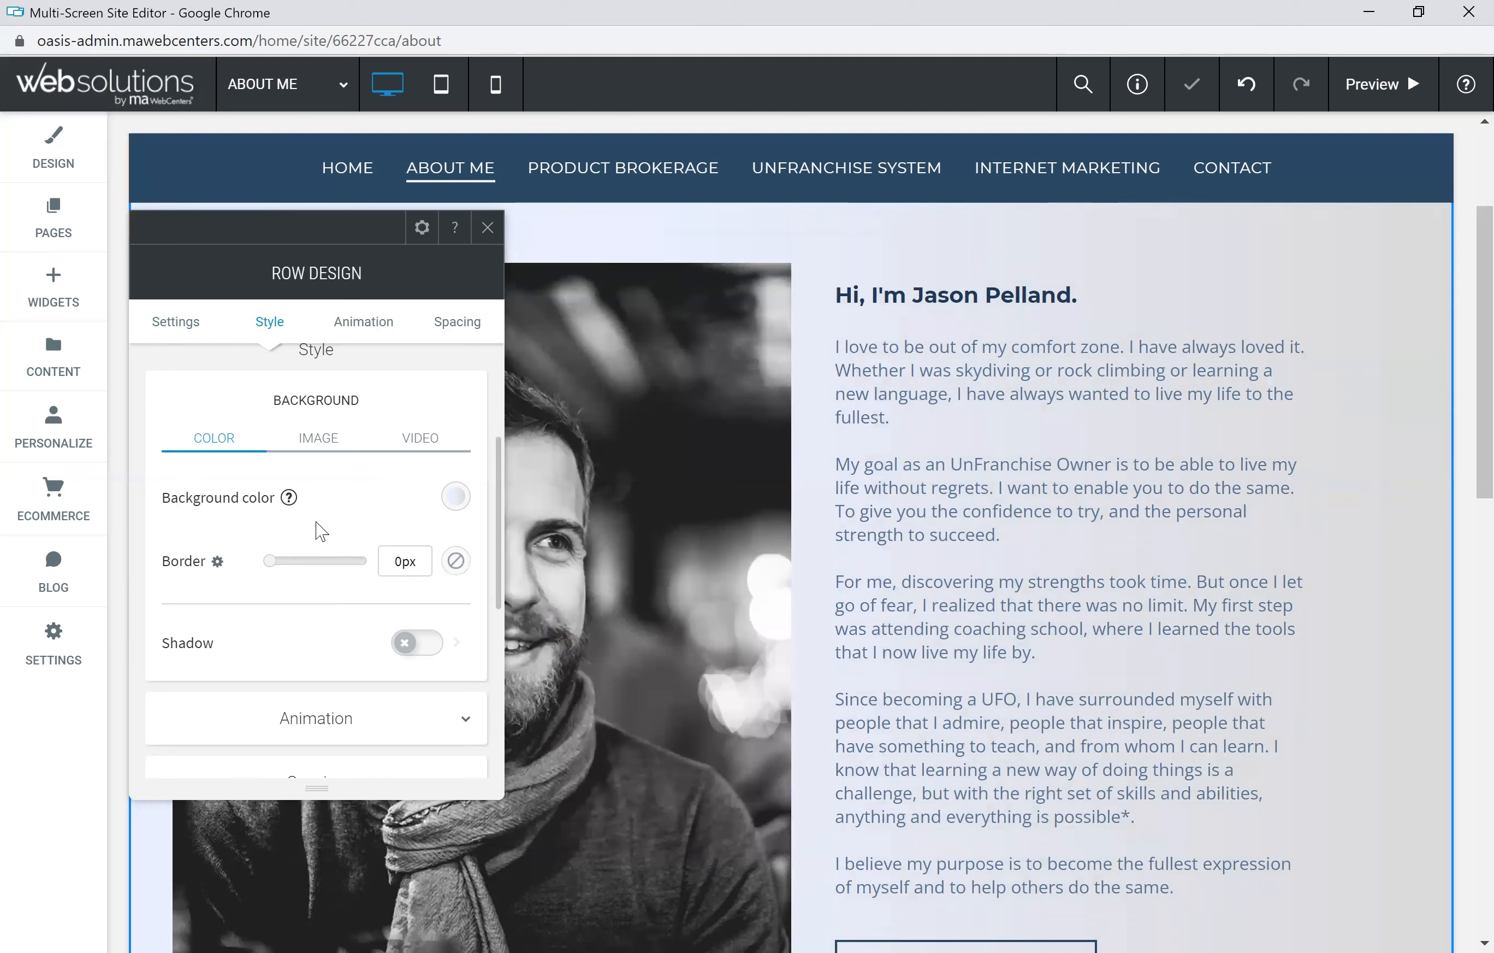
Turn on the bio row's shadow to view its options, then turn it off again
scroll(408, 594, down, 2)
click(417, 534)
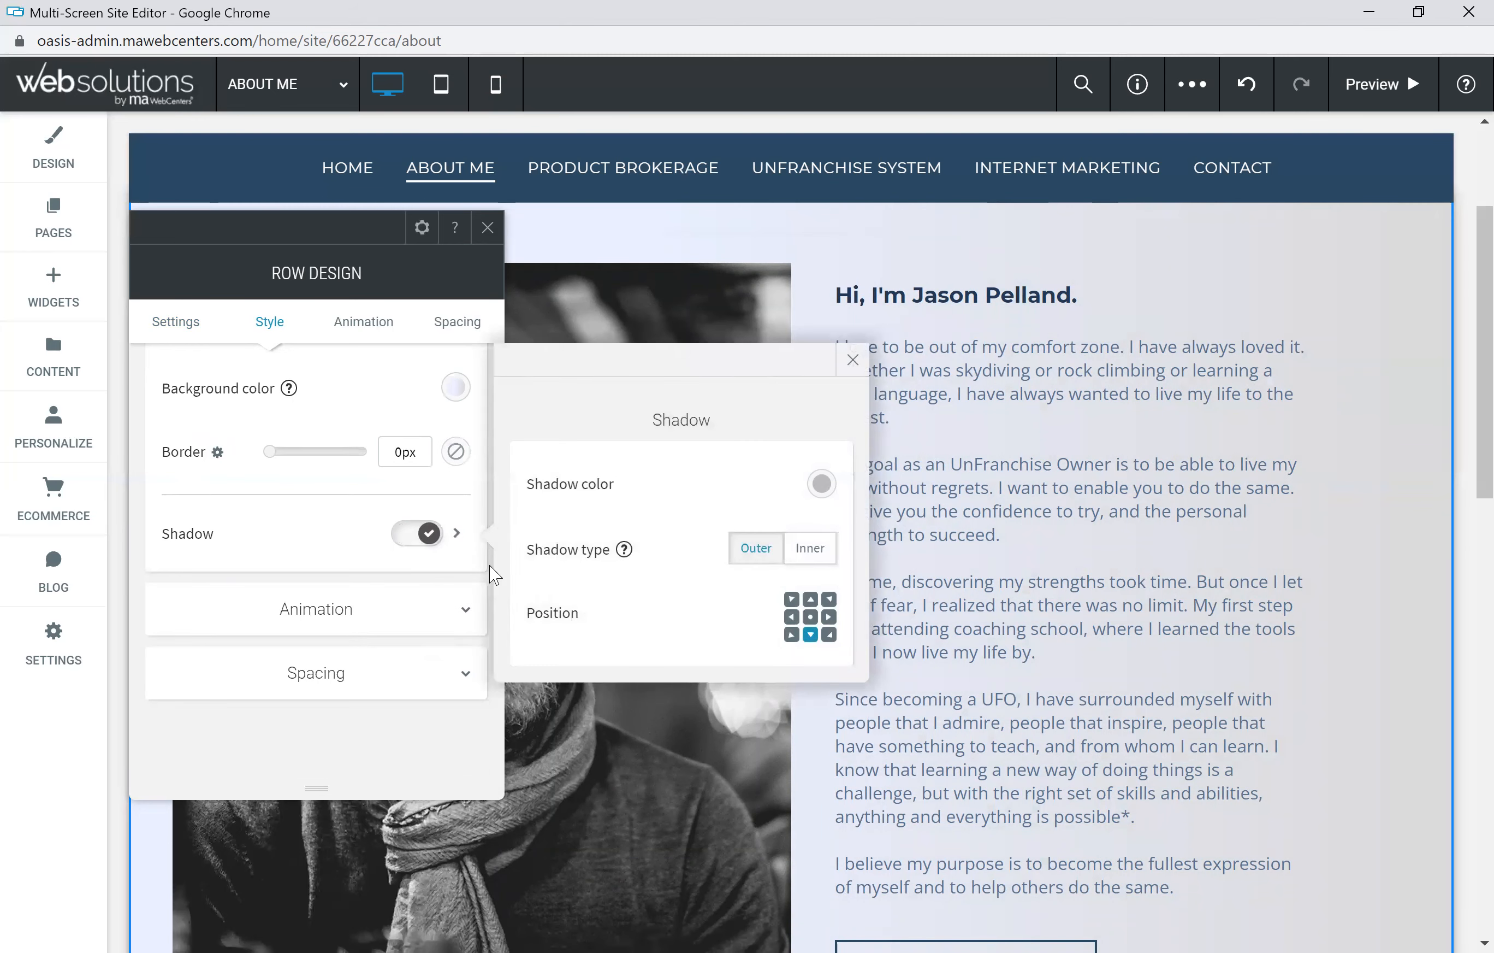
click(415, 536)
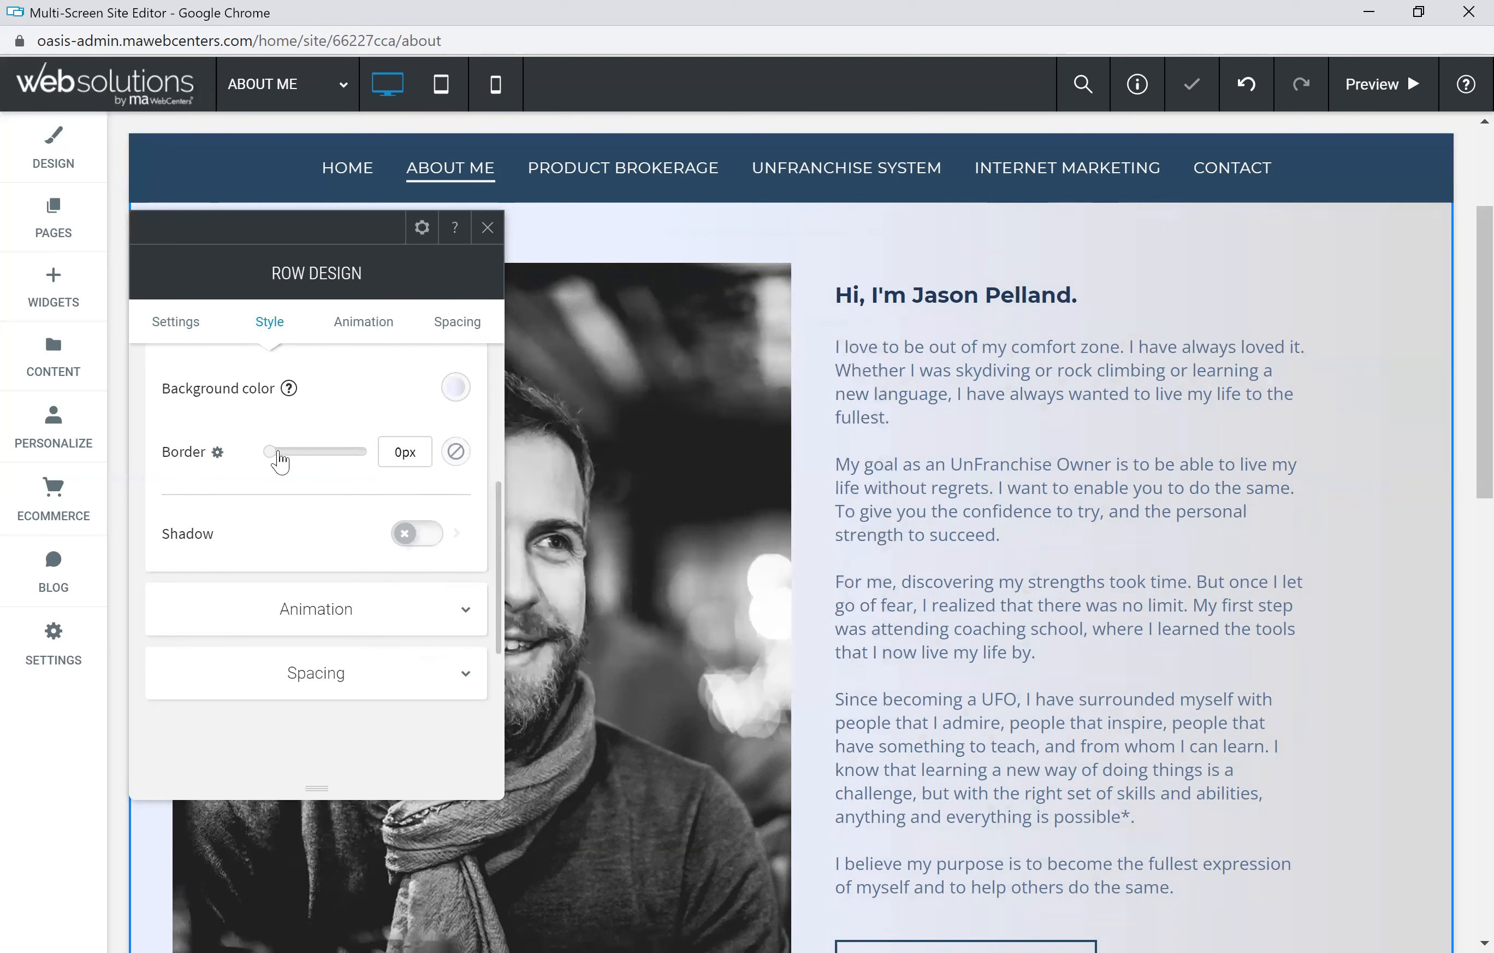
Set the bio row's animation to Fade in with the Scroll trigger
click(330, 612)
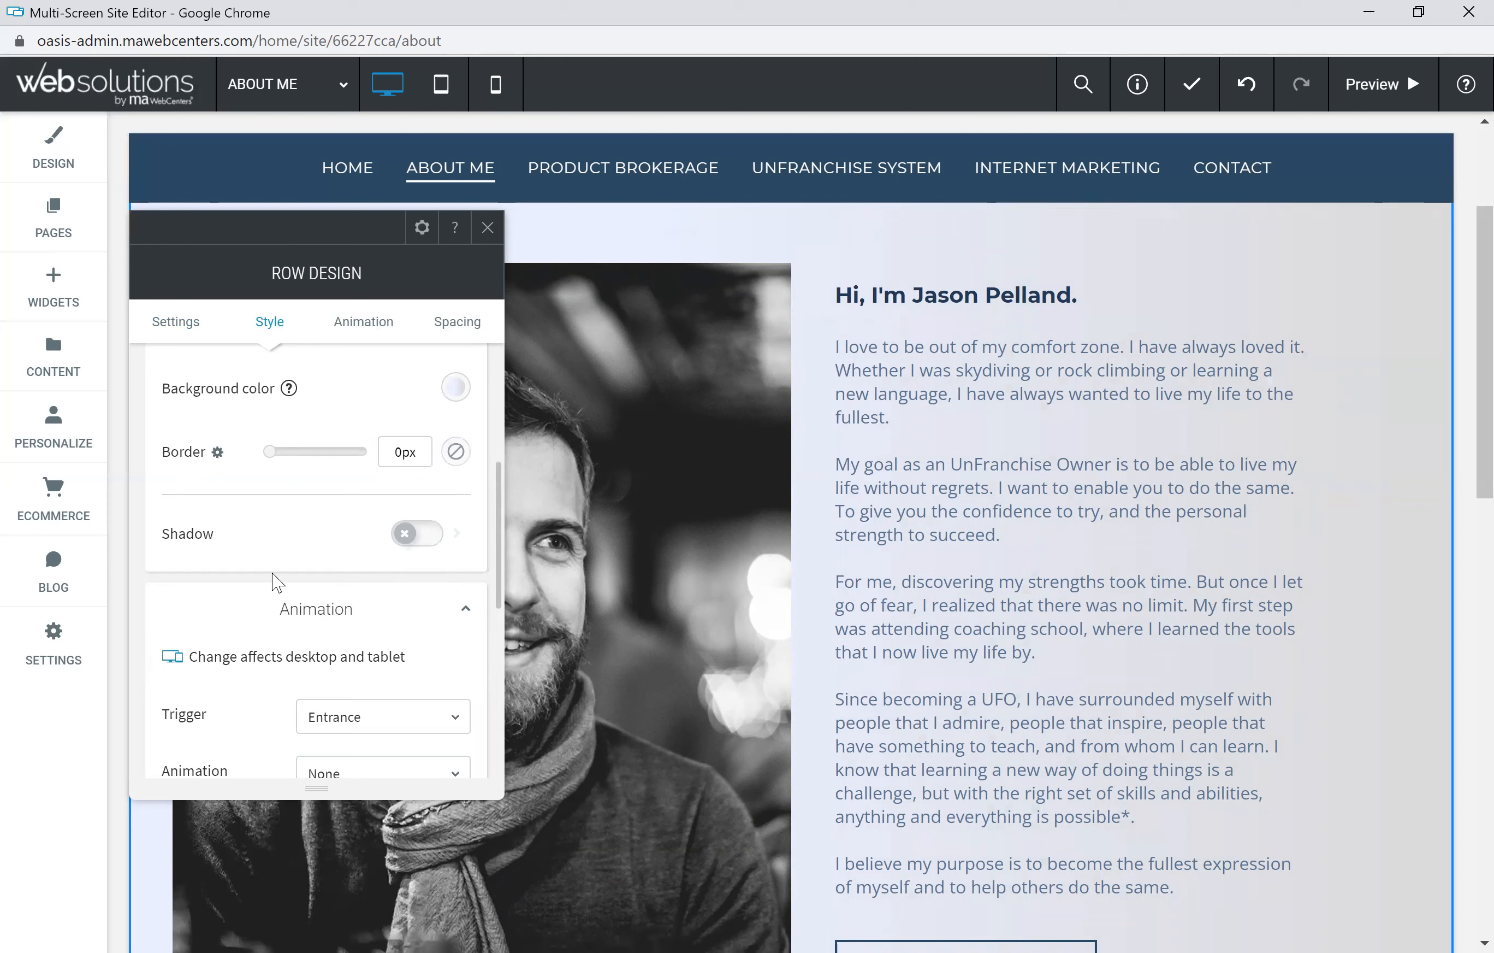
scroll(278, 577, down, 3)
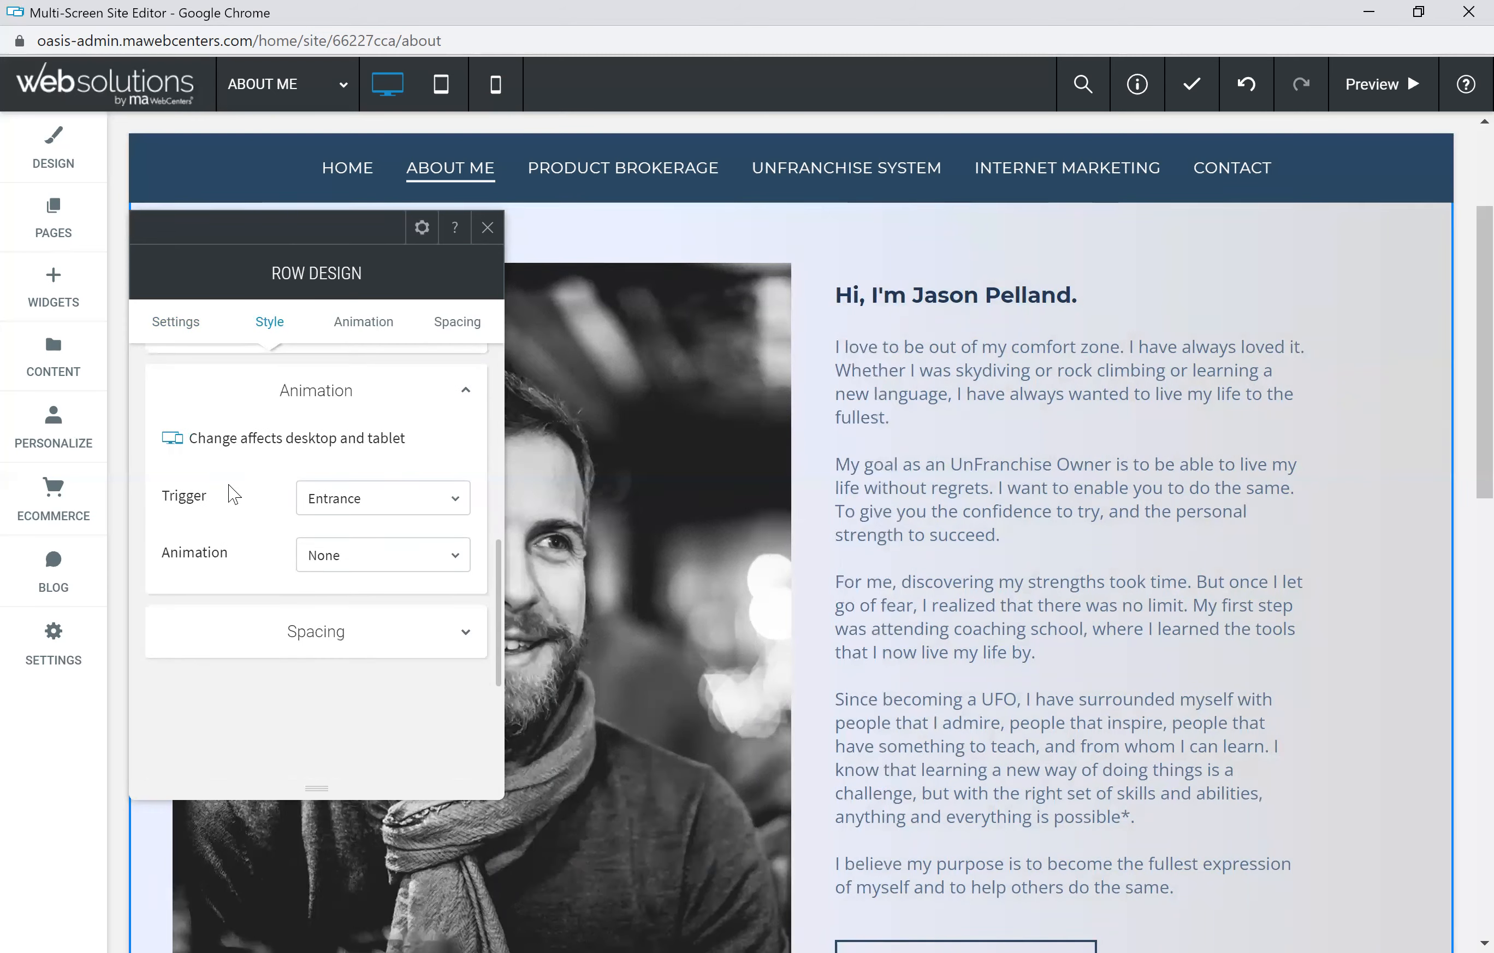
click(450, 497)
click(377, 578)
click(418, 556)
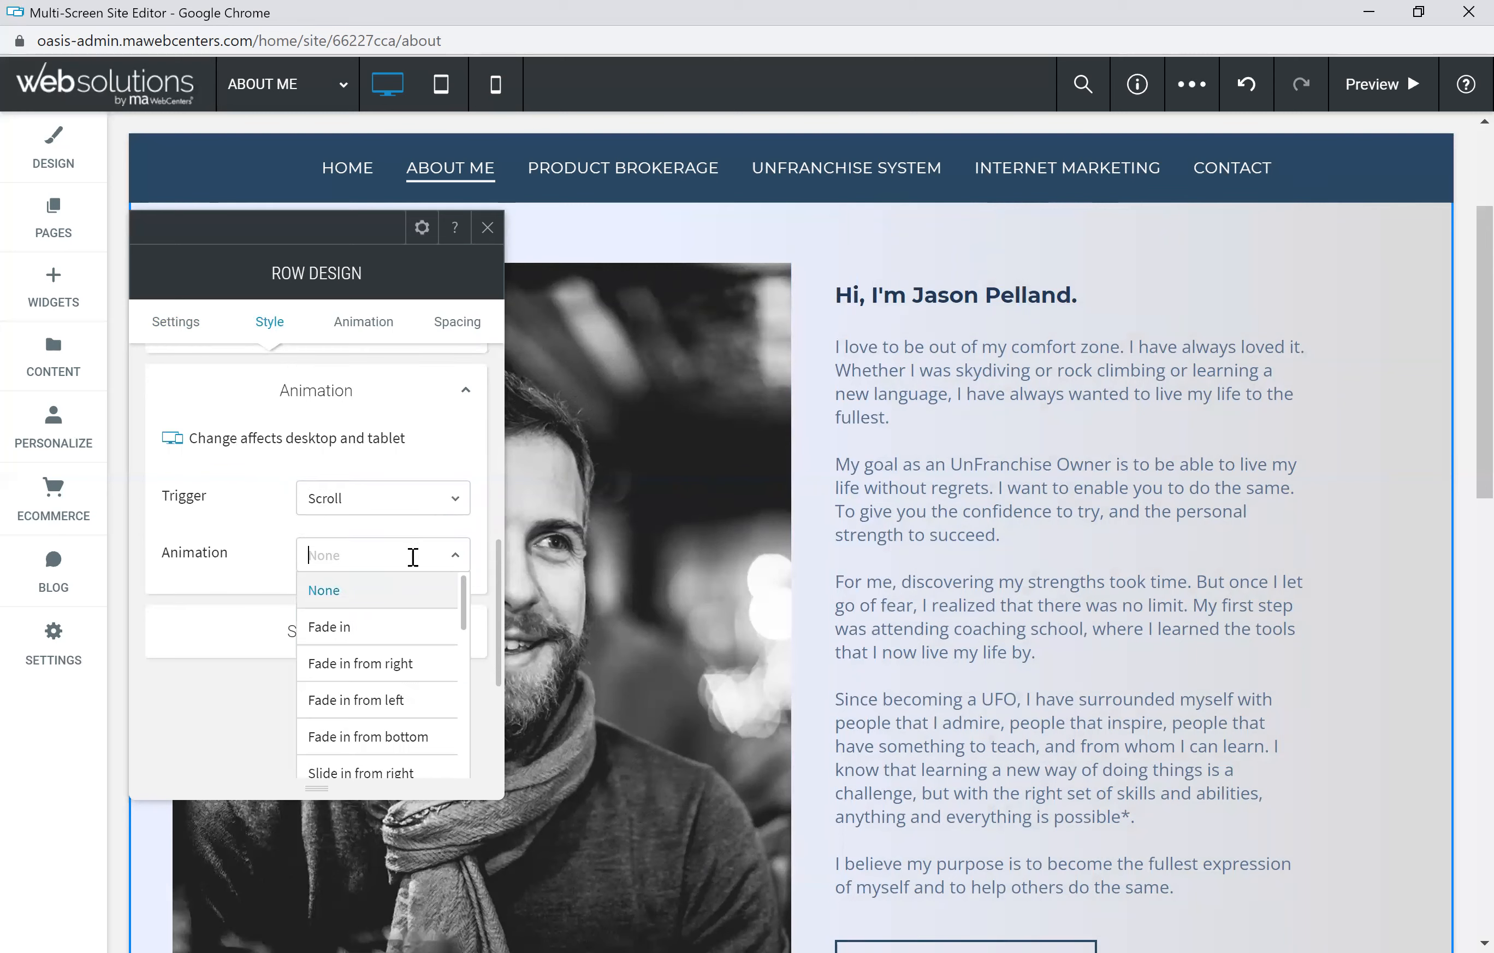
click(347, 628)
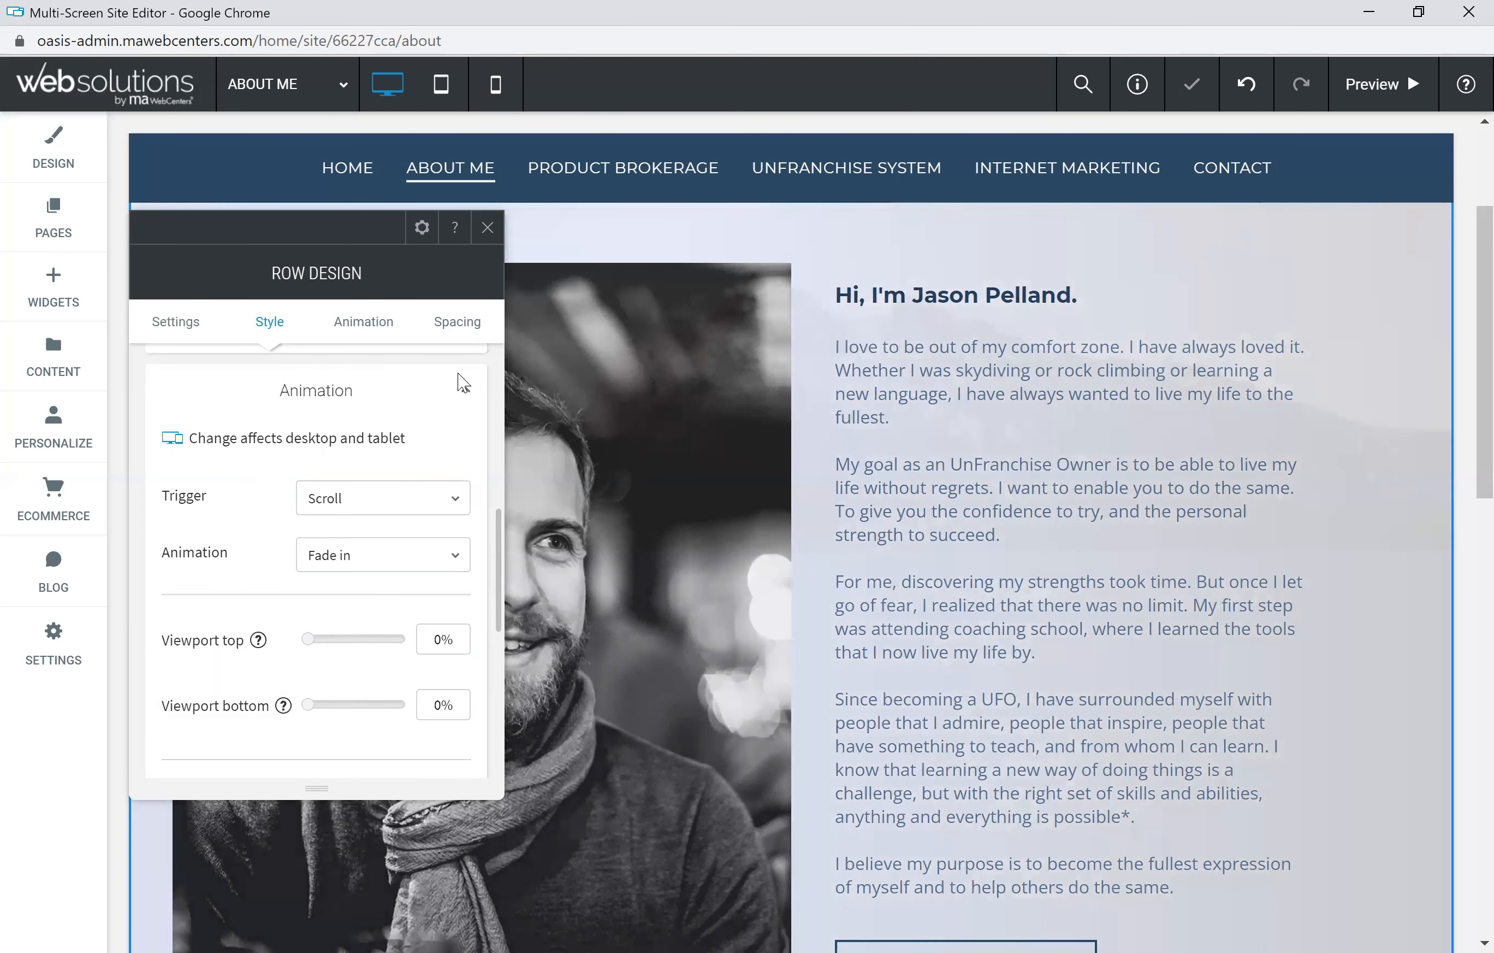
Try a Viewport top value of 32% for the scroll animation, then return it to 0%
scroll(320, 583, down, 2)
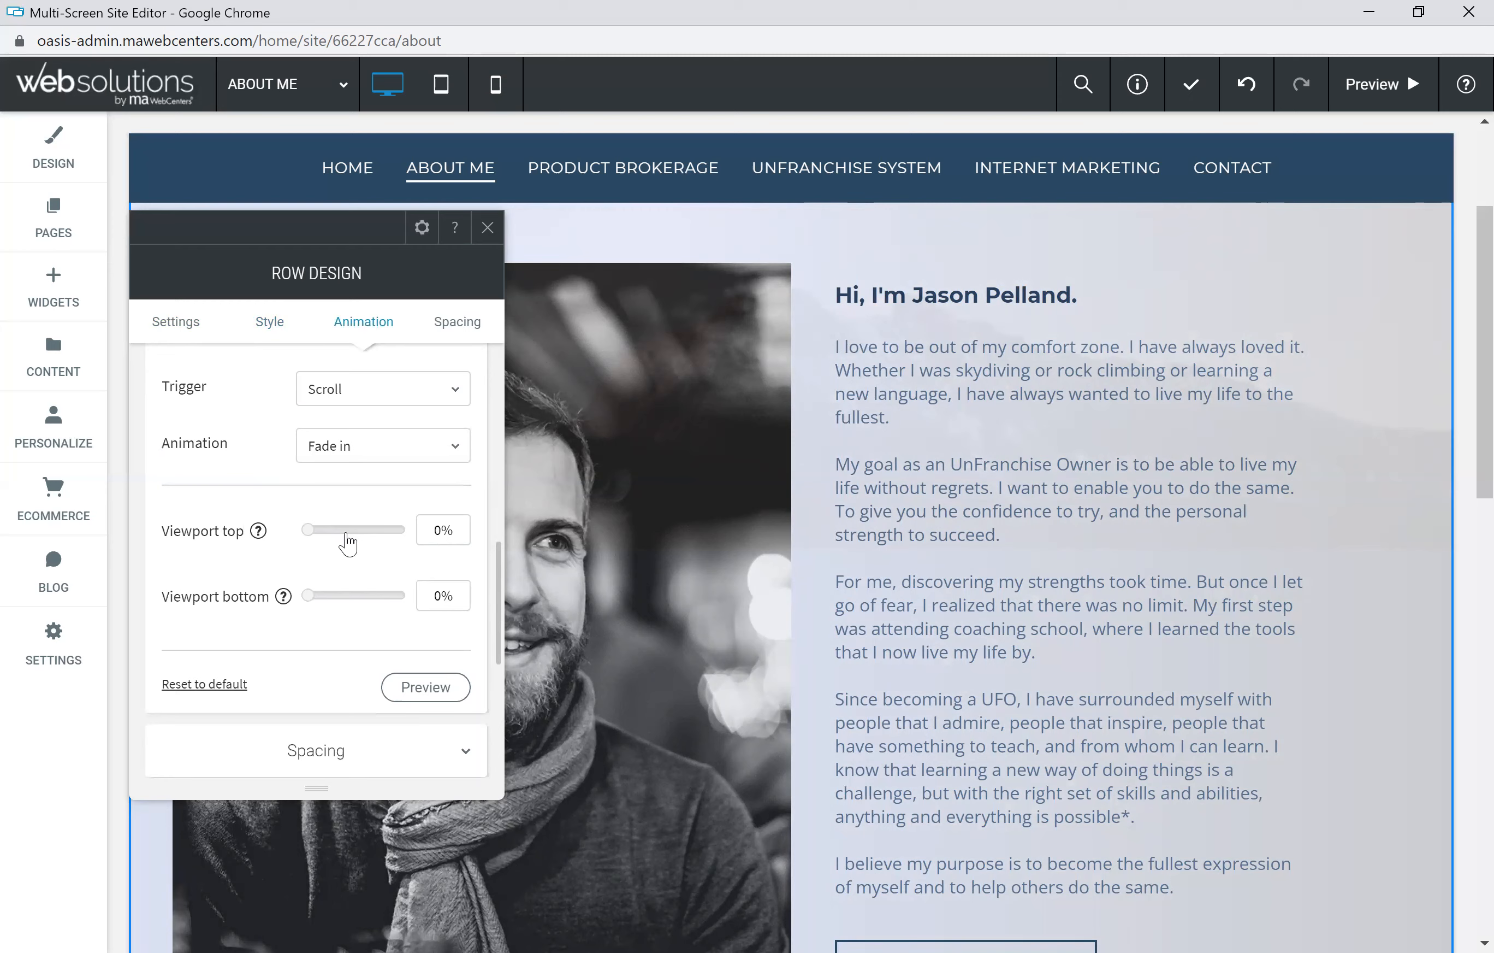
click(340, 530)
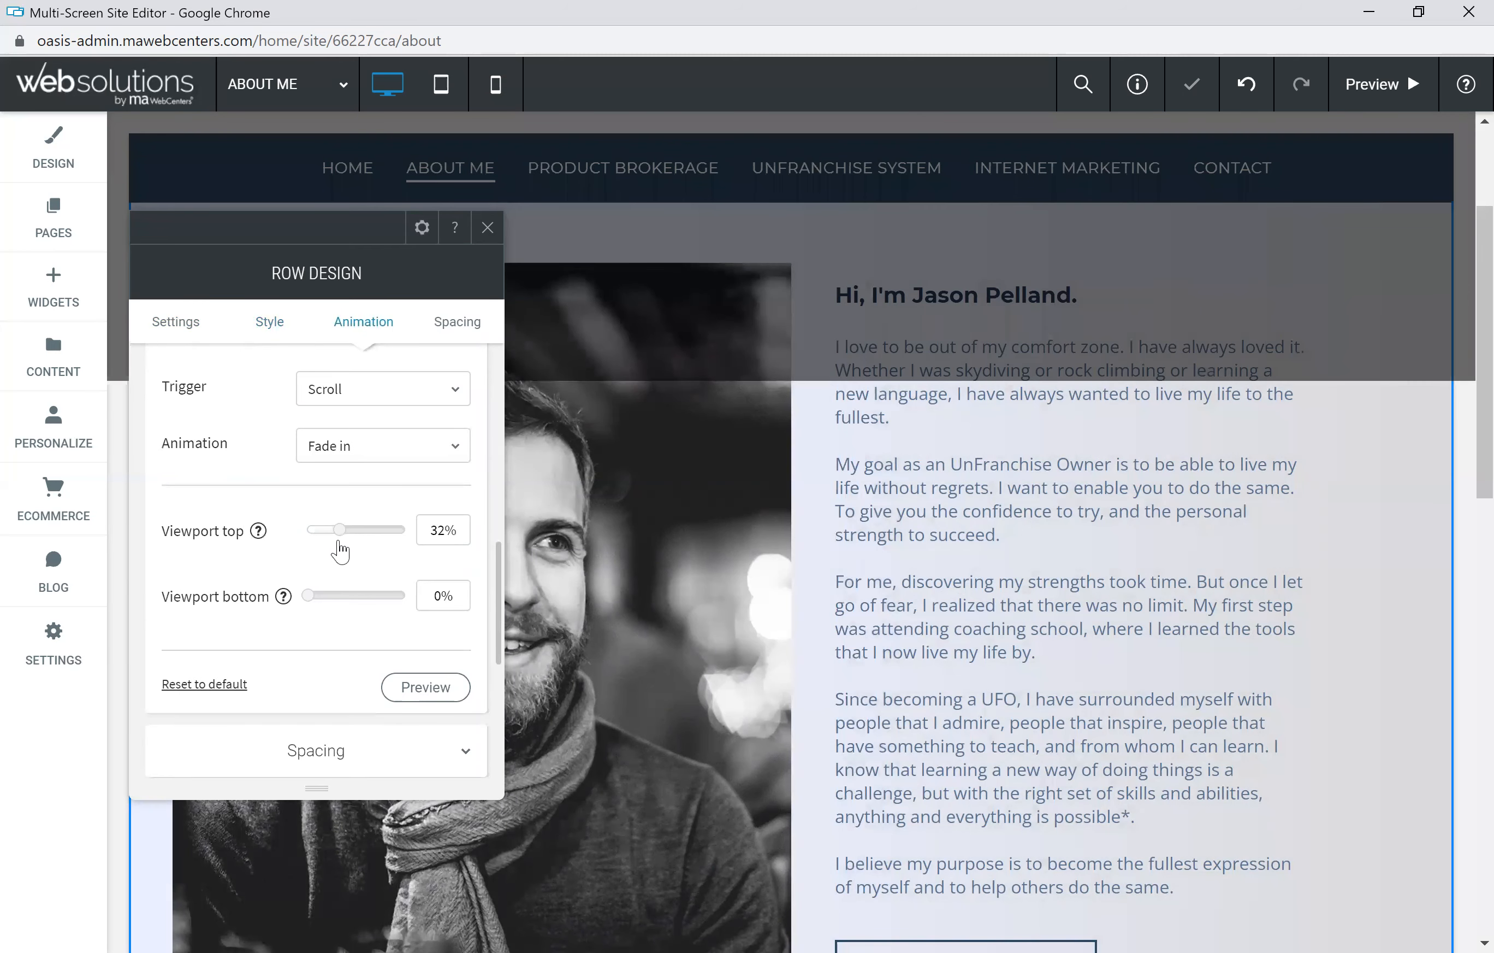
drag(330, 530, 306, 533)
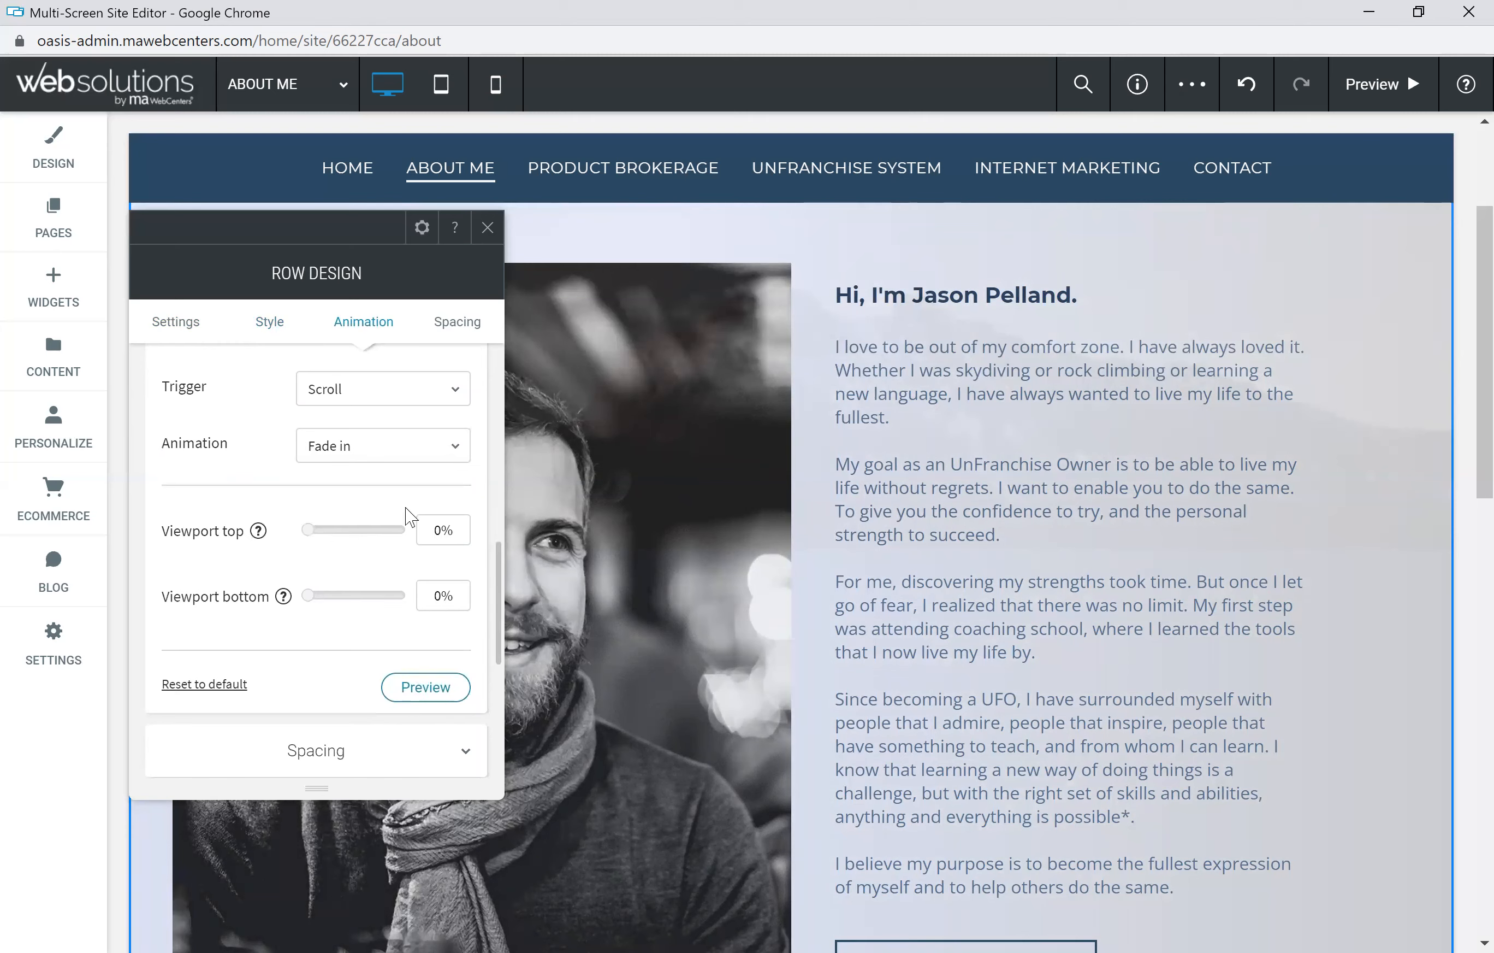
Open the bio row's spacing settings and set its top and bottom inner padding to 24px
click(337, 761)
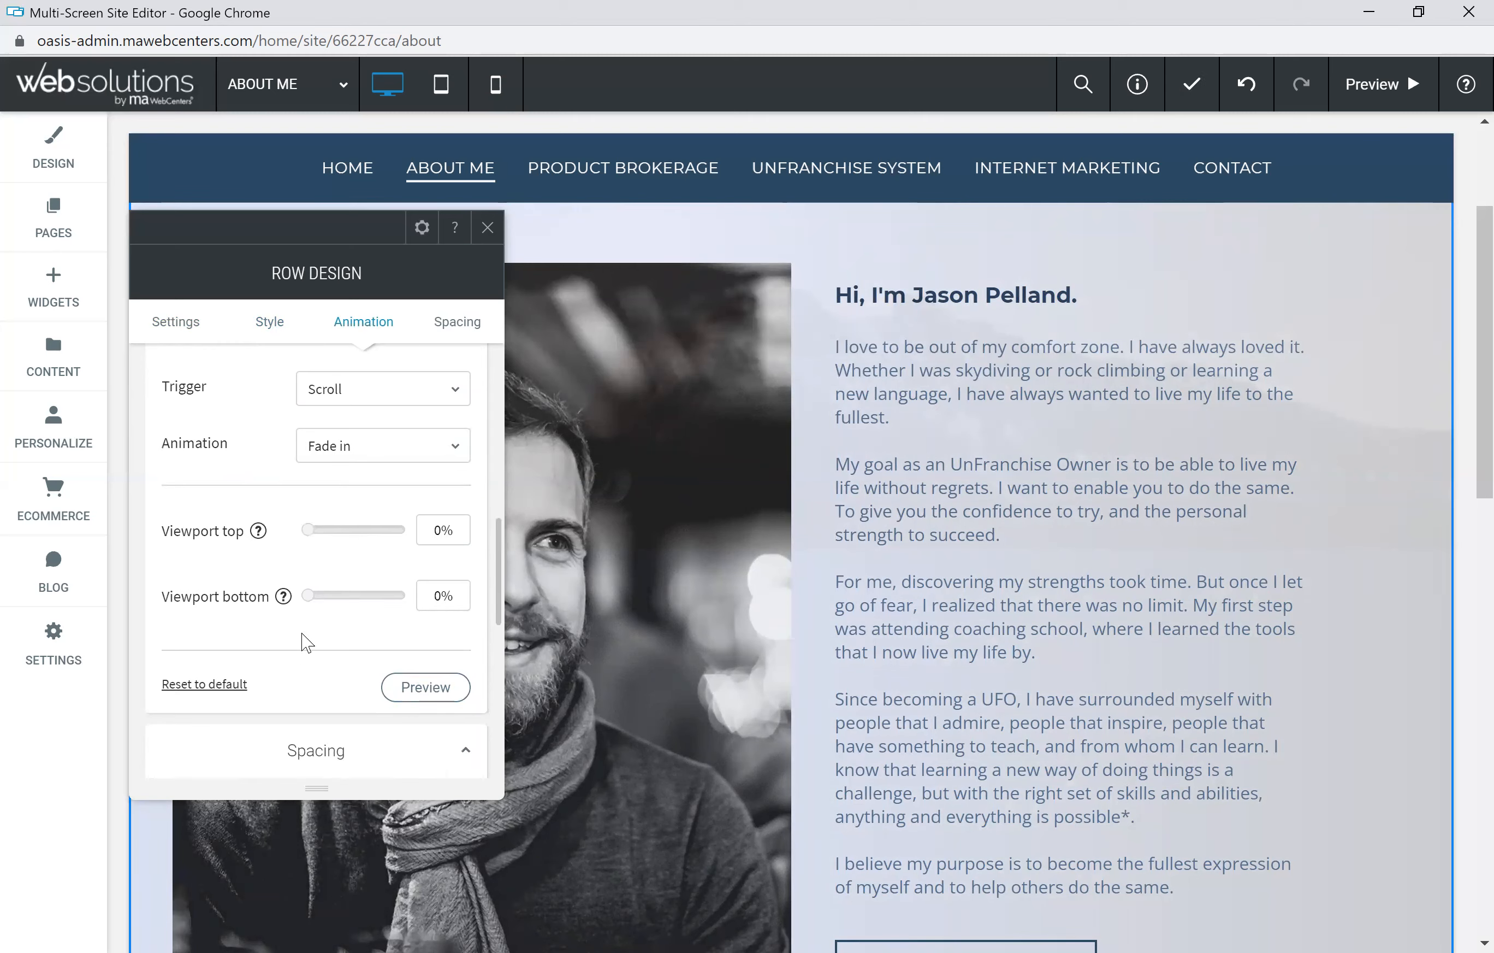
scroll(322, 574, down, 3)
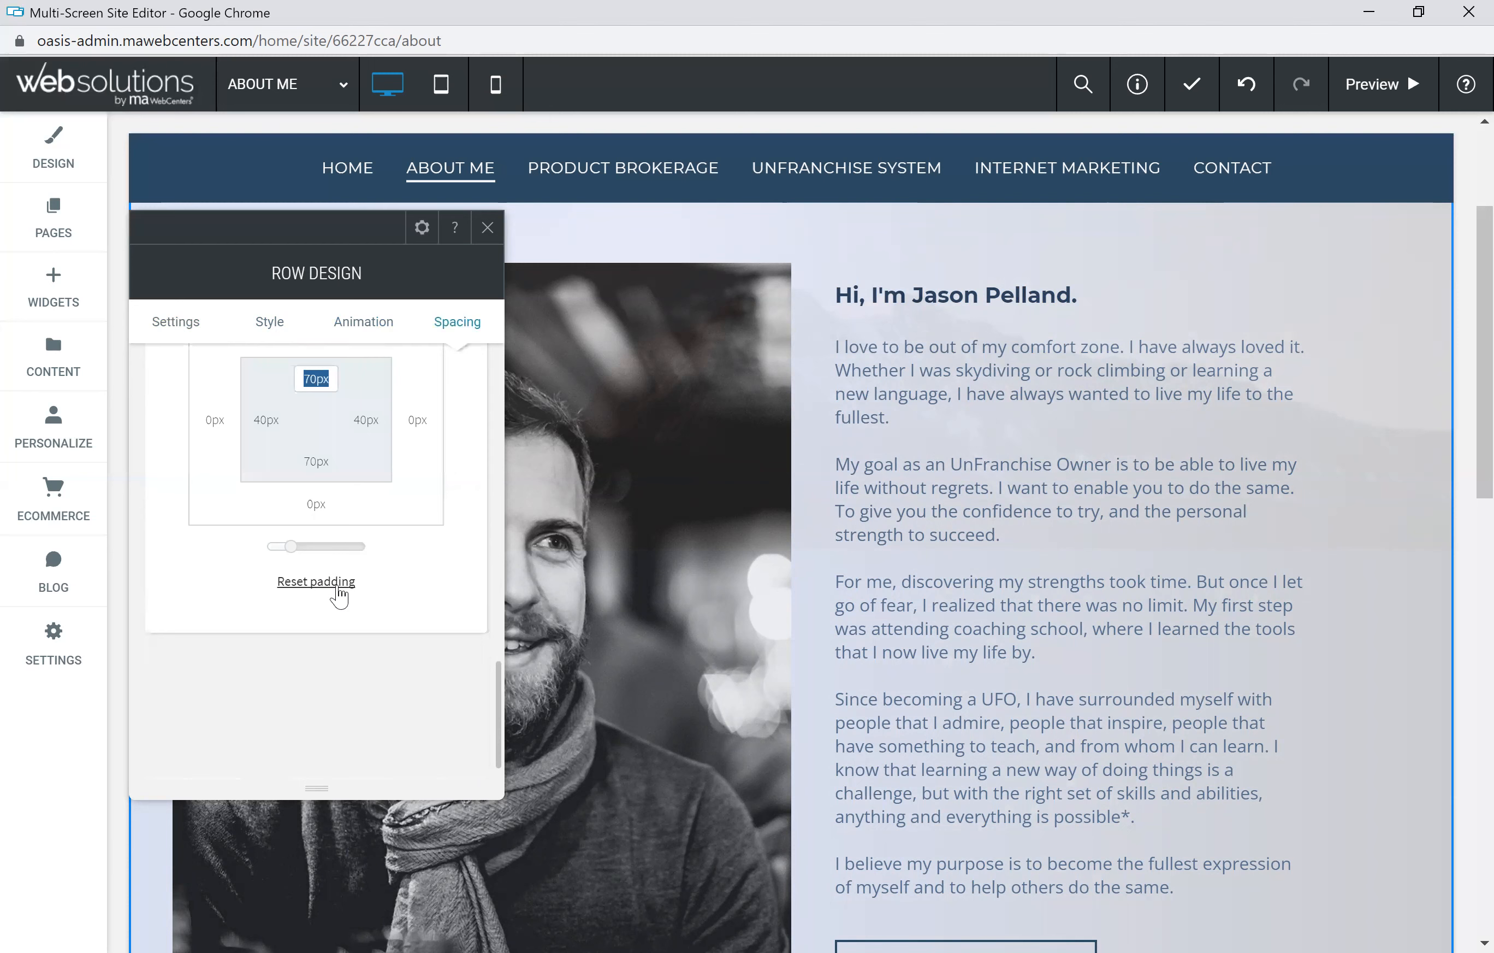
scroll(363, 576, up, 2)
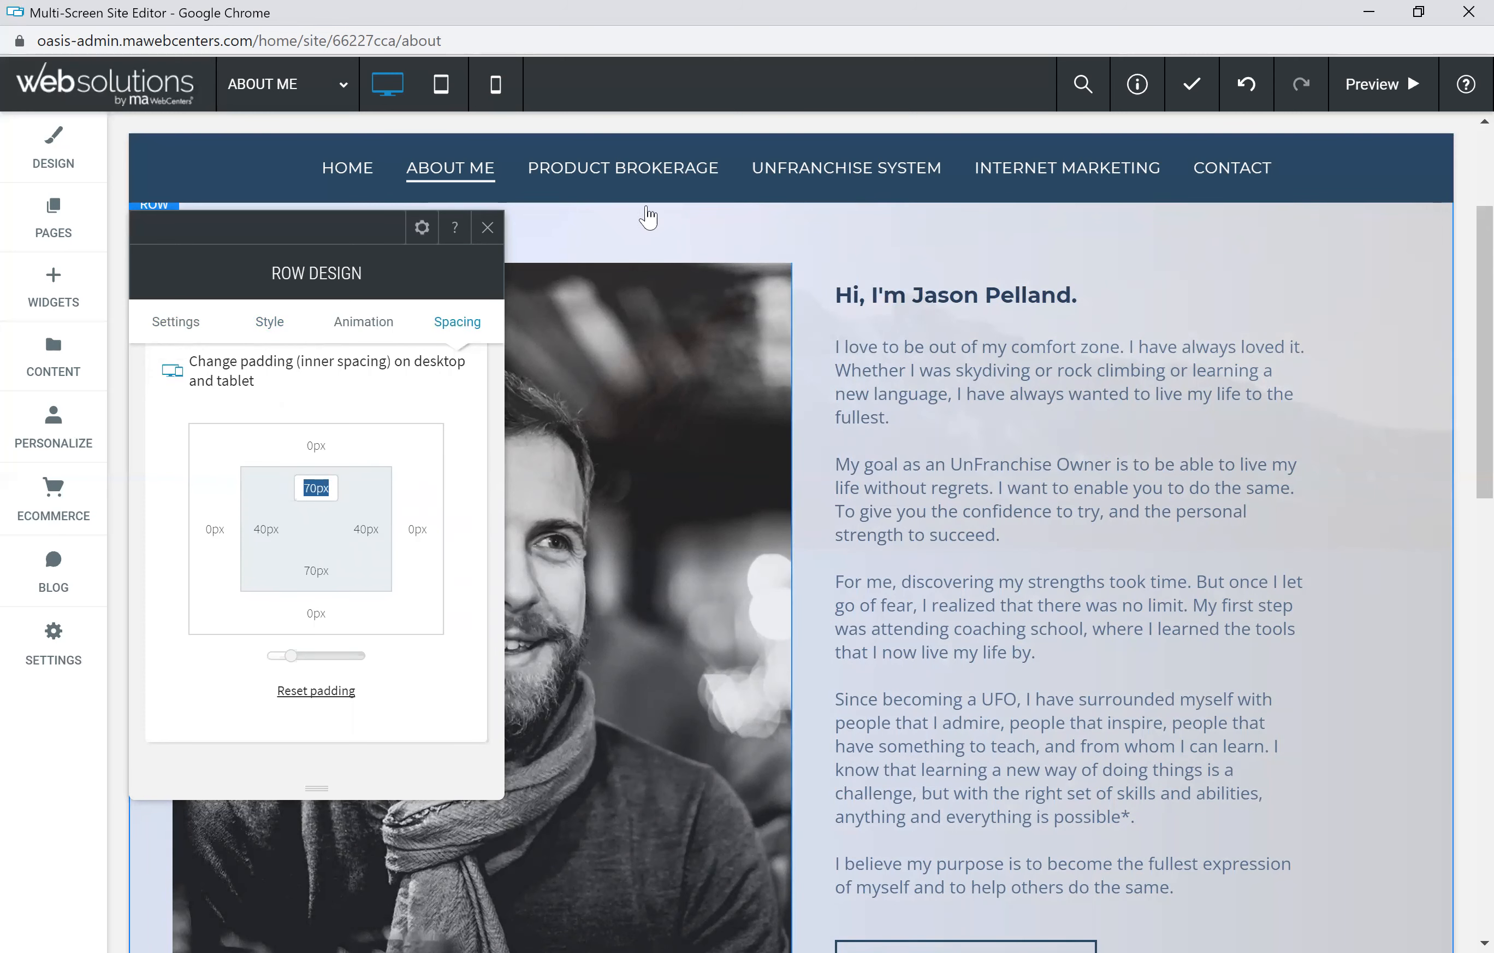
drag(316, 488, 311, 489)
text(24)
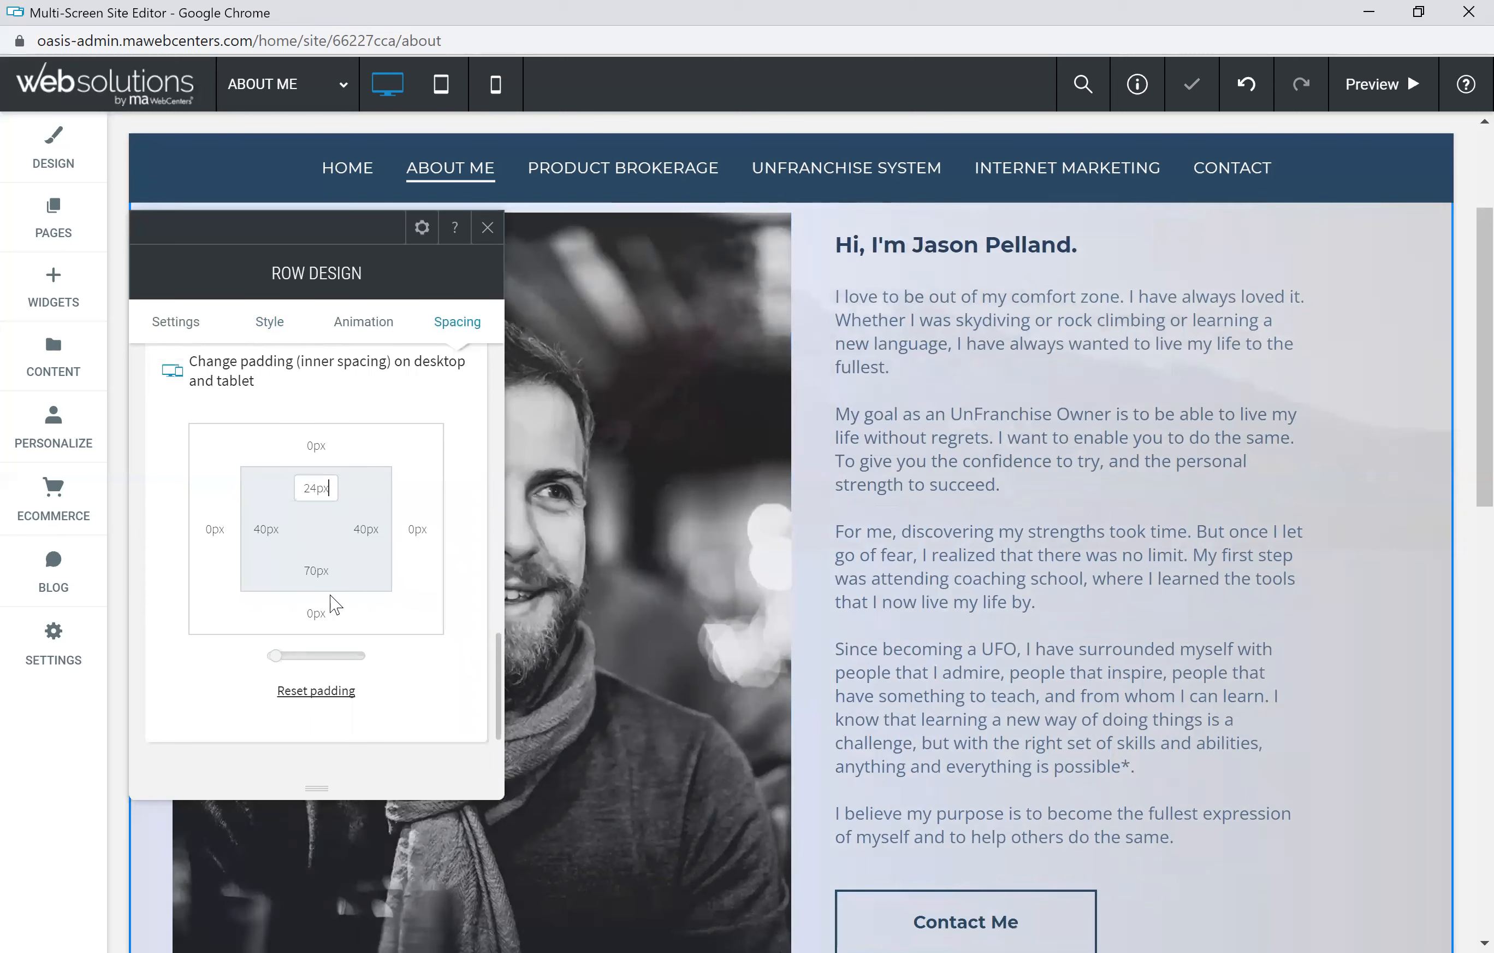
click(315, 572)
text(24)
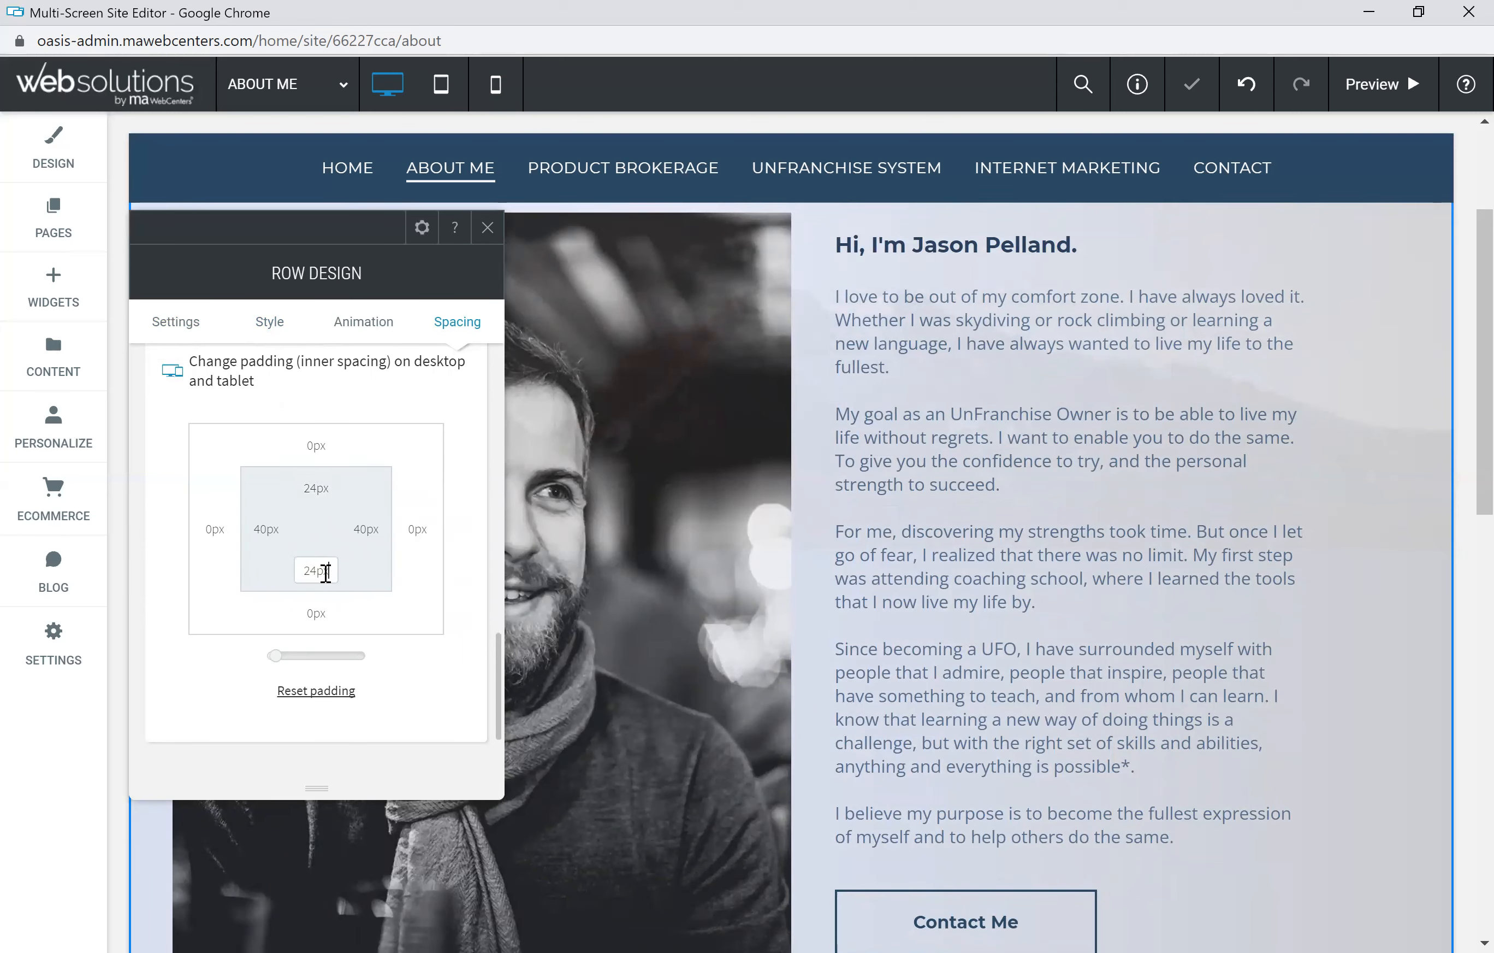
Set the bio row's bottom and top inner padding to 100px
drag(301, 574, 313, 573)
text(100)
click(316, 489)
text(100)
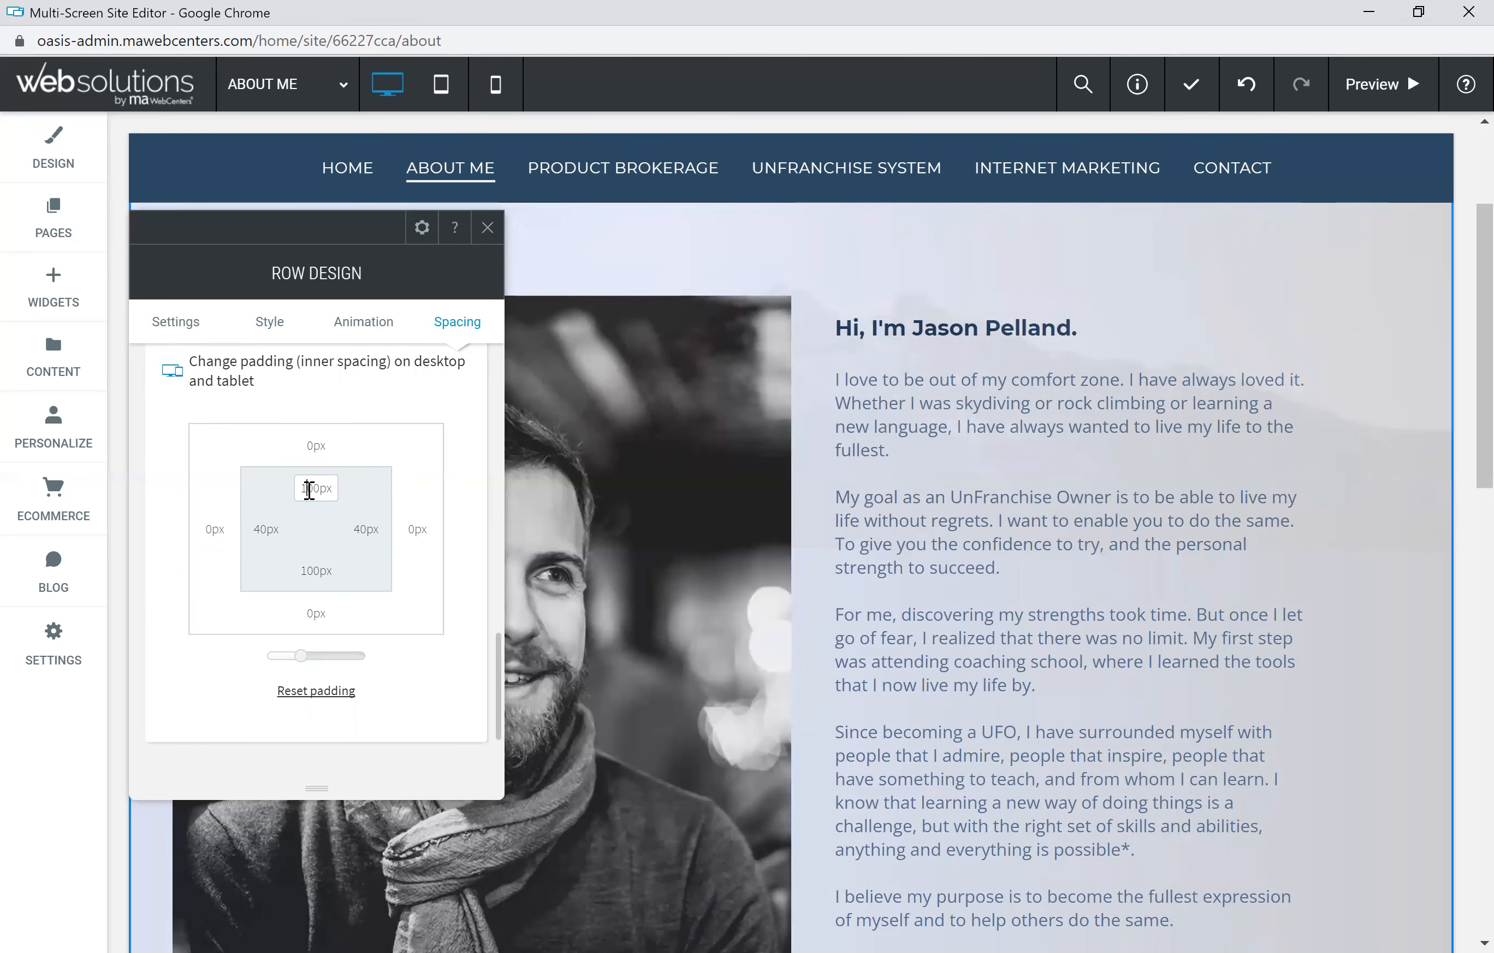
Set the bio row's top and bottom inner padding to 70px and close the row design settings
key(BackSpace)
text(70)
click(311, 573)
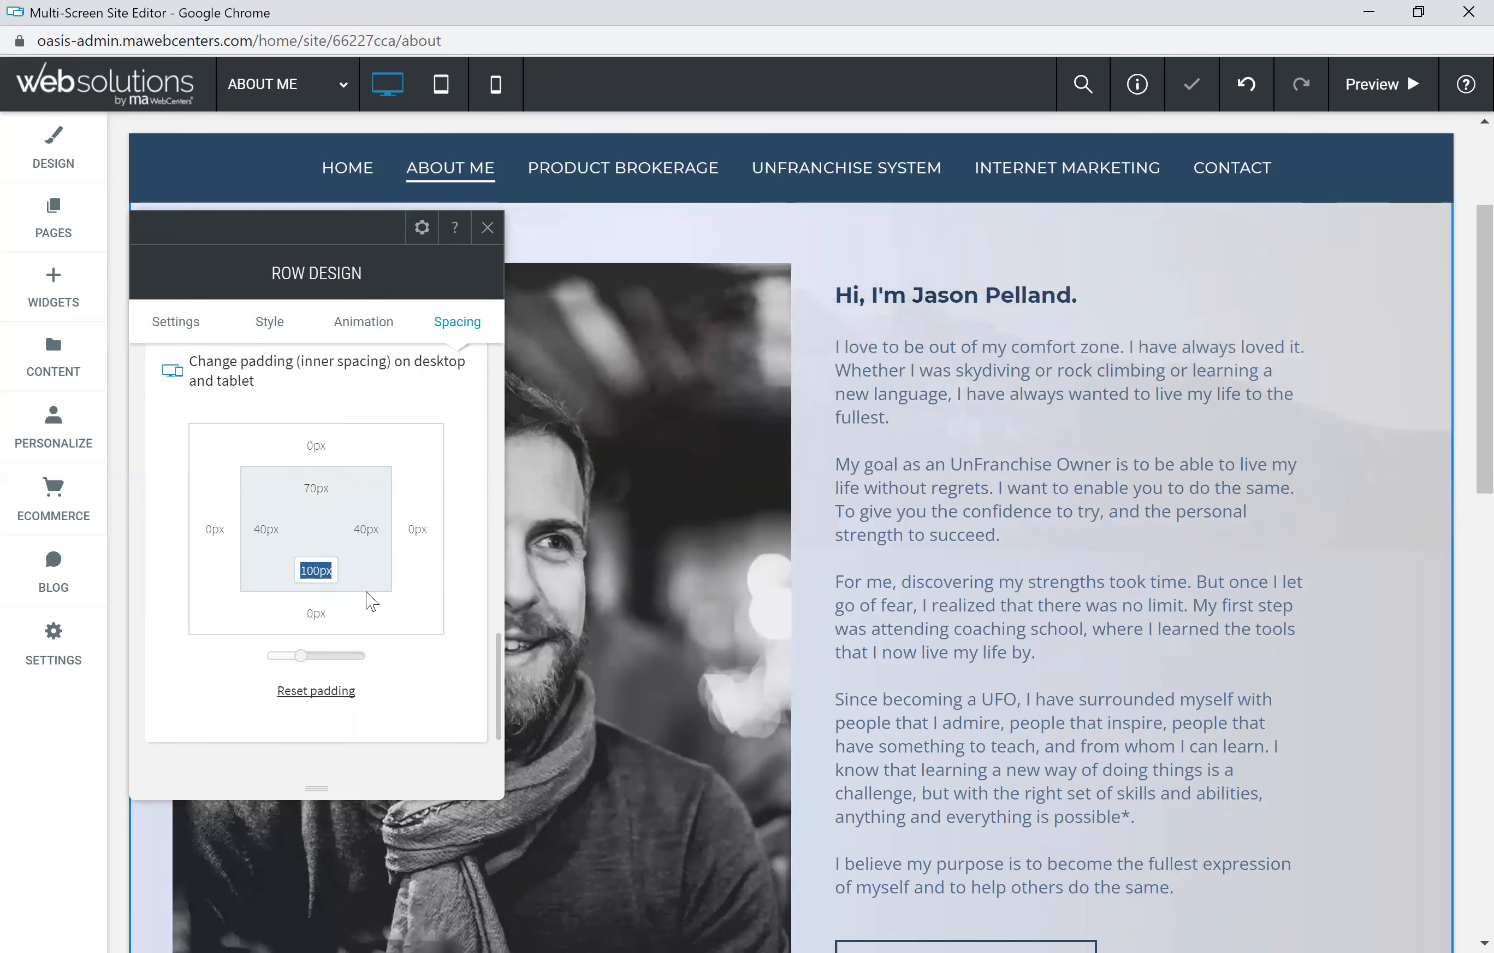
text(70)
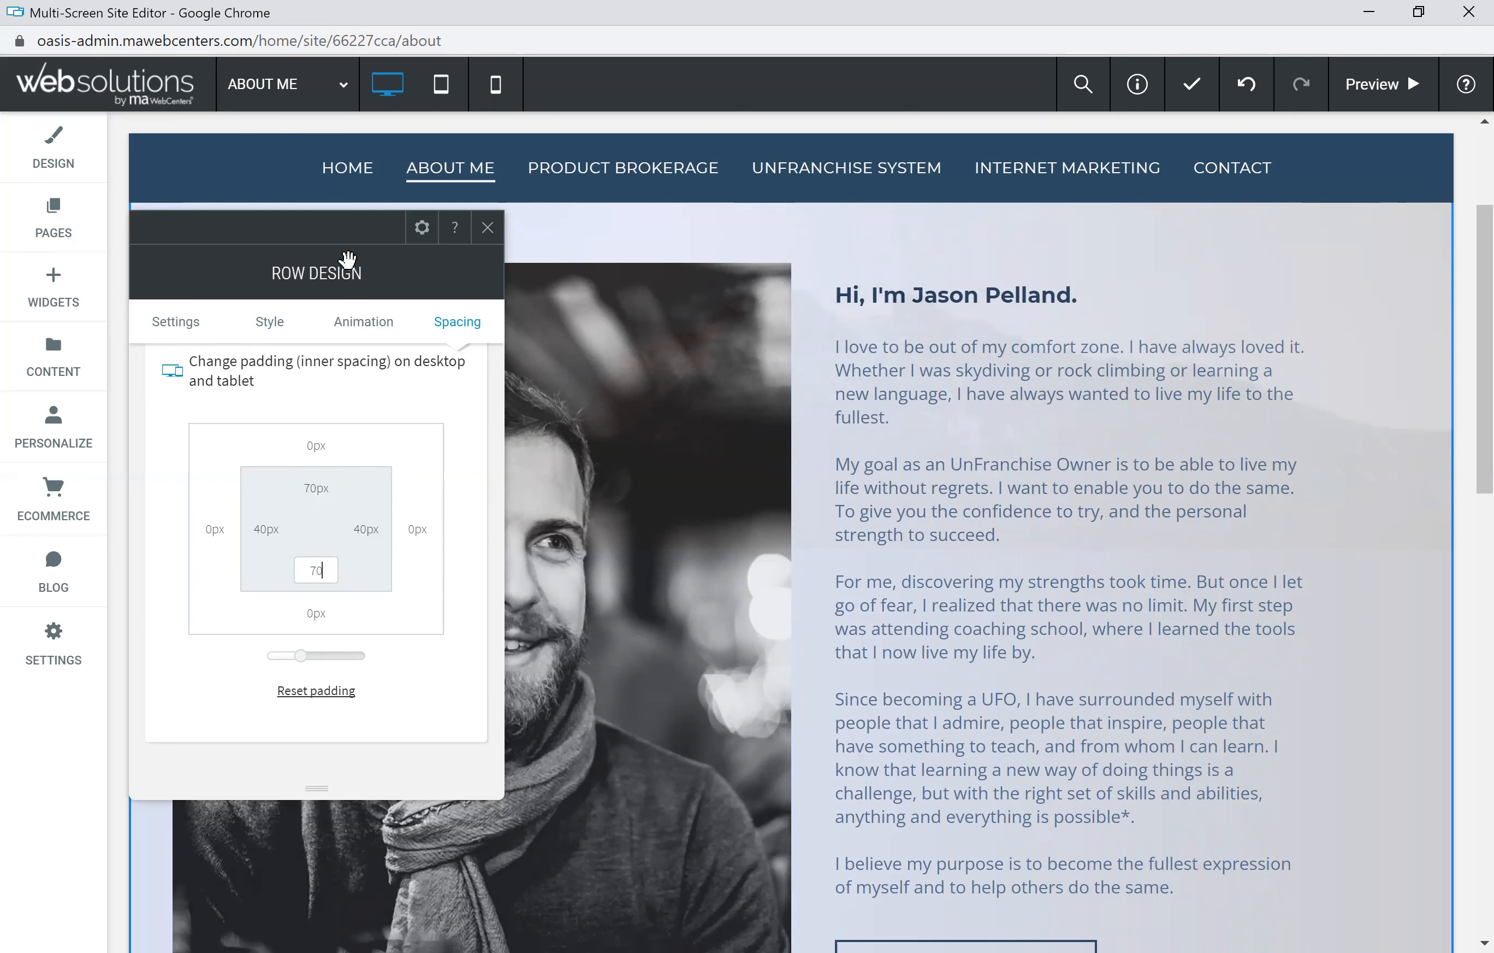
click(489, 230)
click(488, 229)
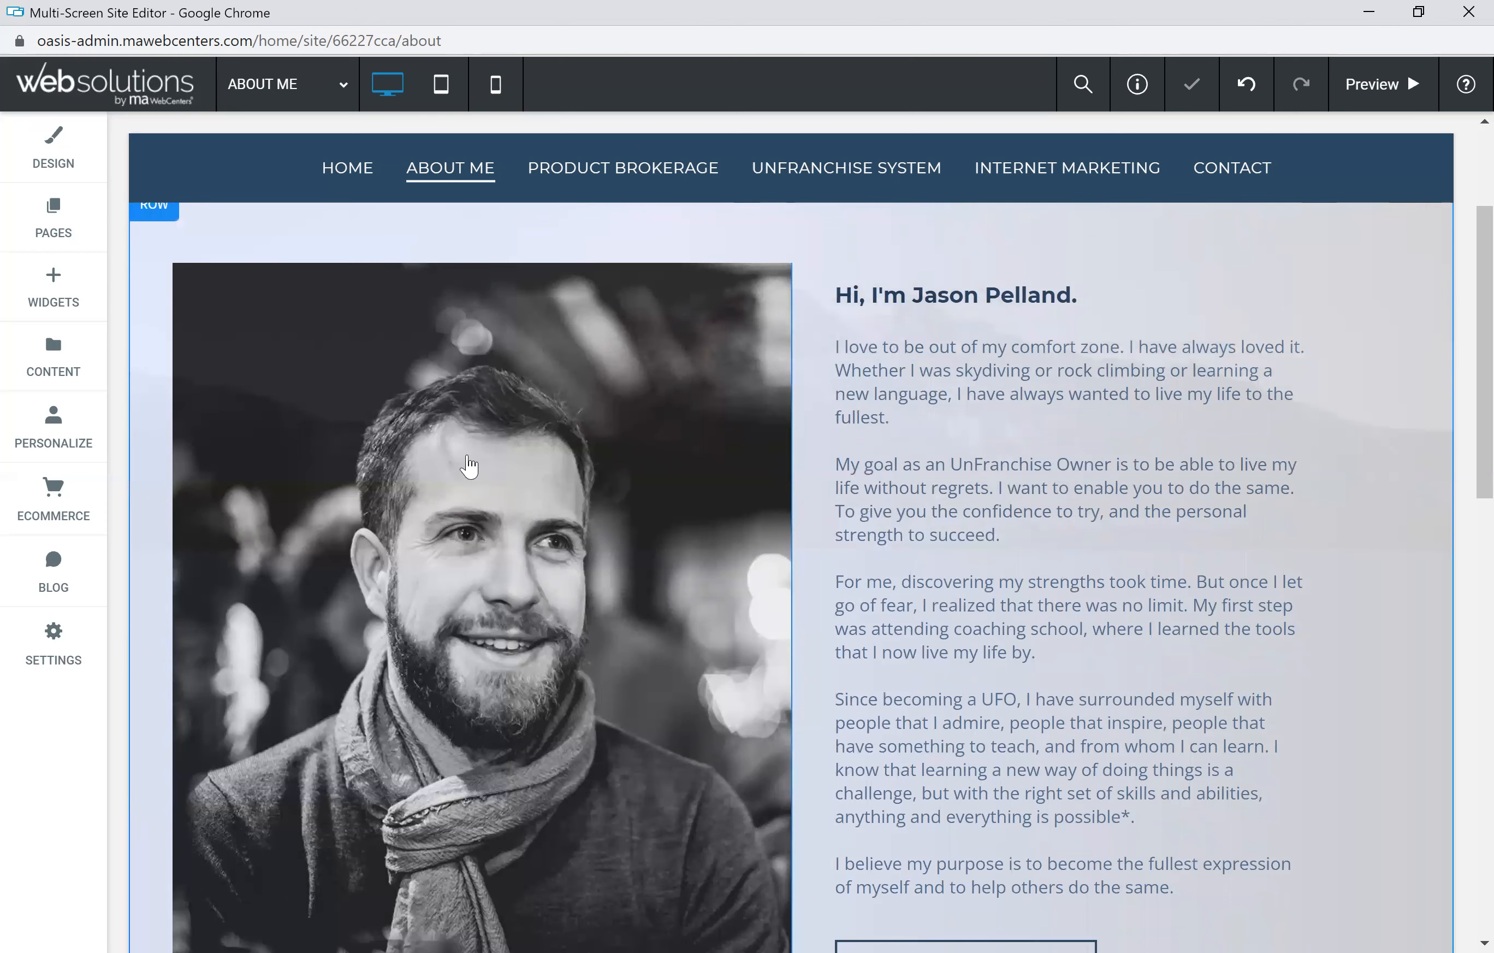
Add a column to the bio row below the My Story header
scroll(593, 448, up, 3)
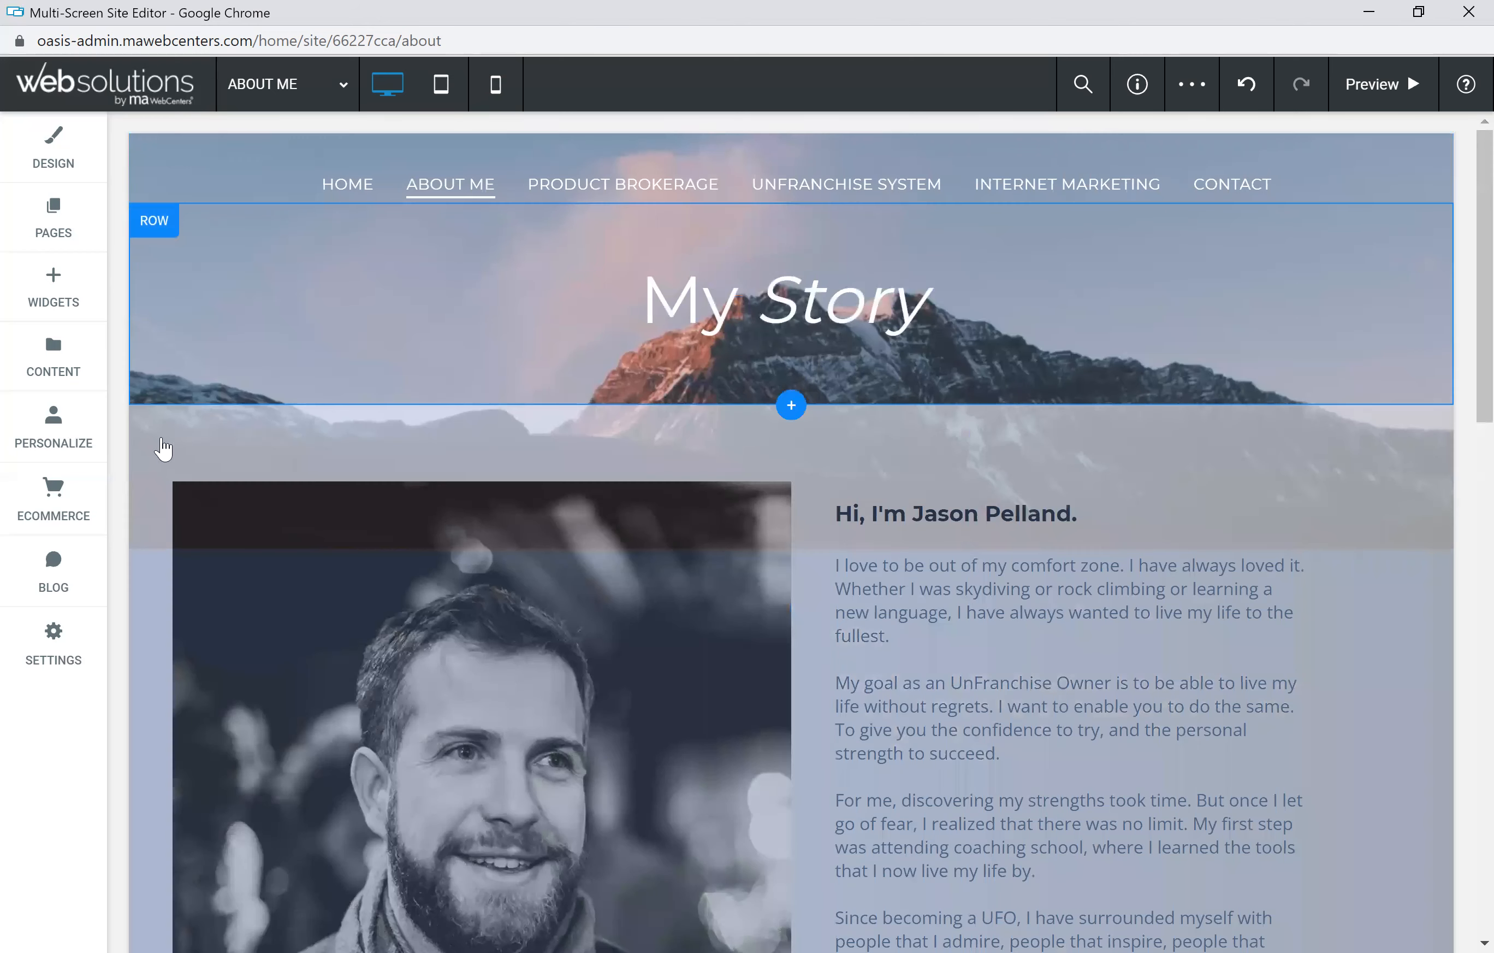
click(165, 439)
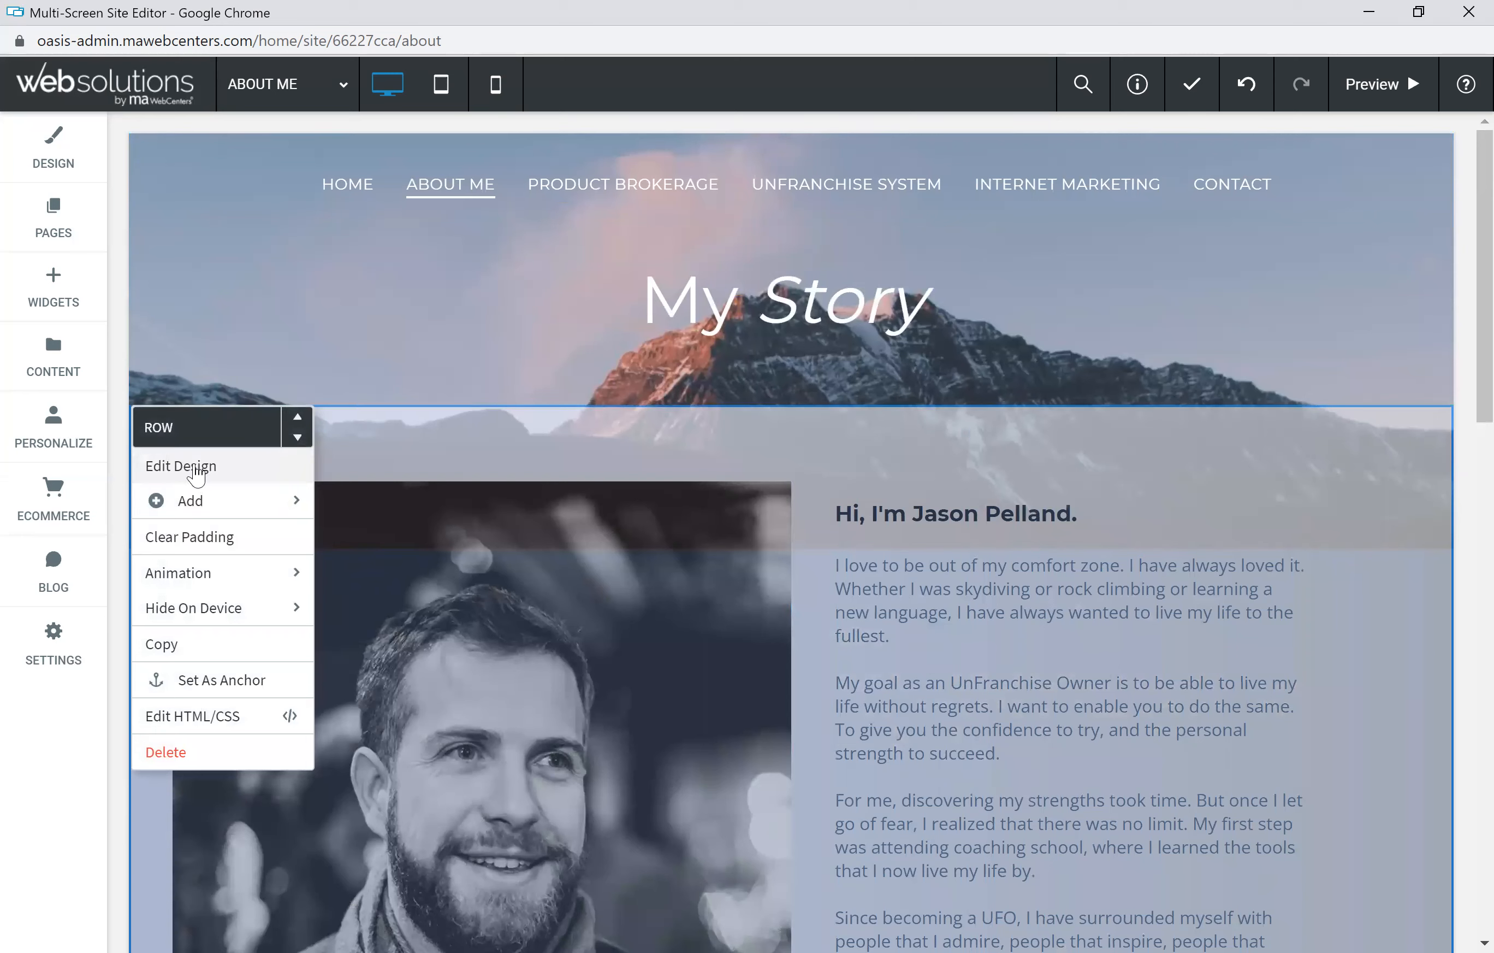
mouse_move(237, 503)
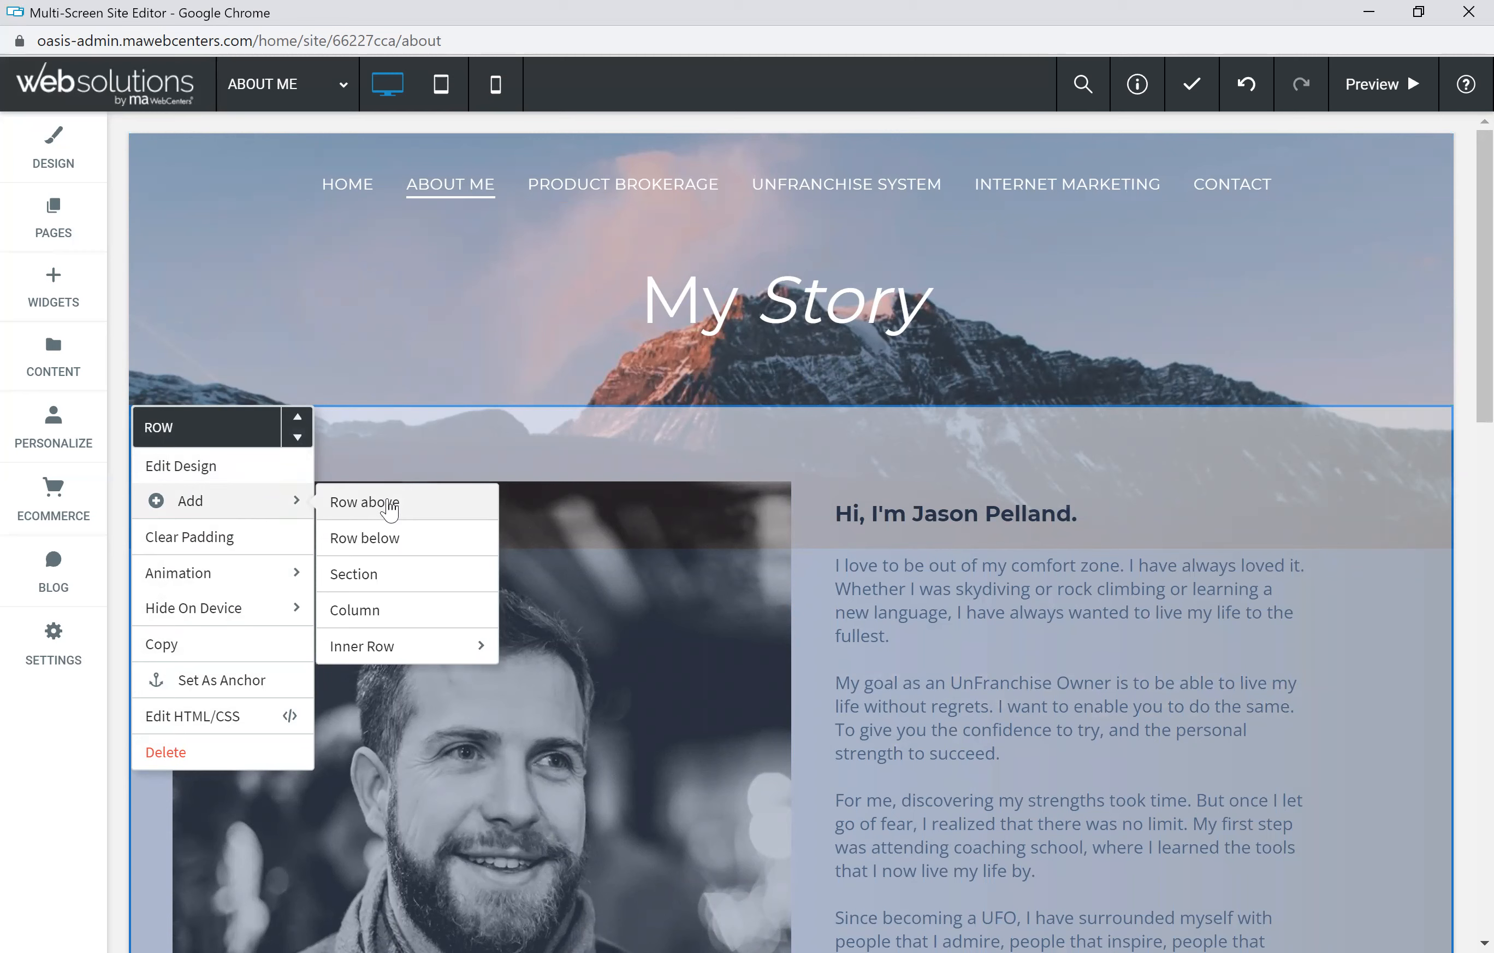
click(368, 617)
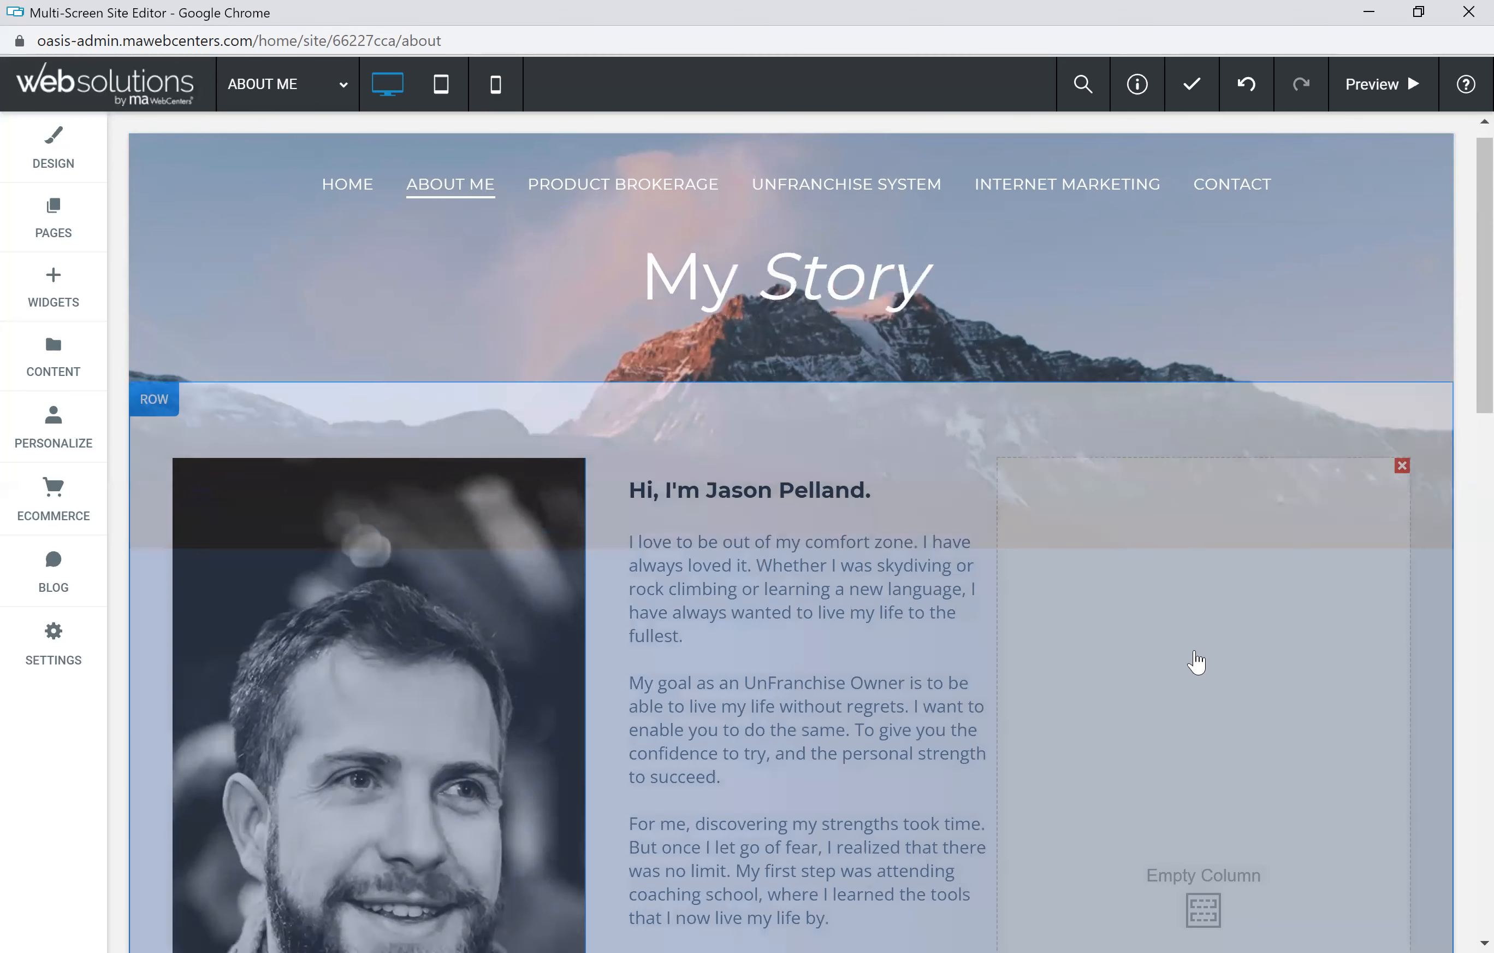
Delete the empty third column from the bio row
scroll(1197, 661, down, 1)
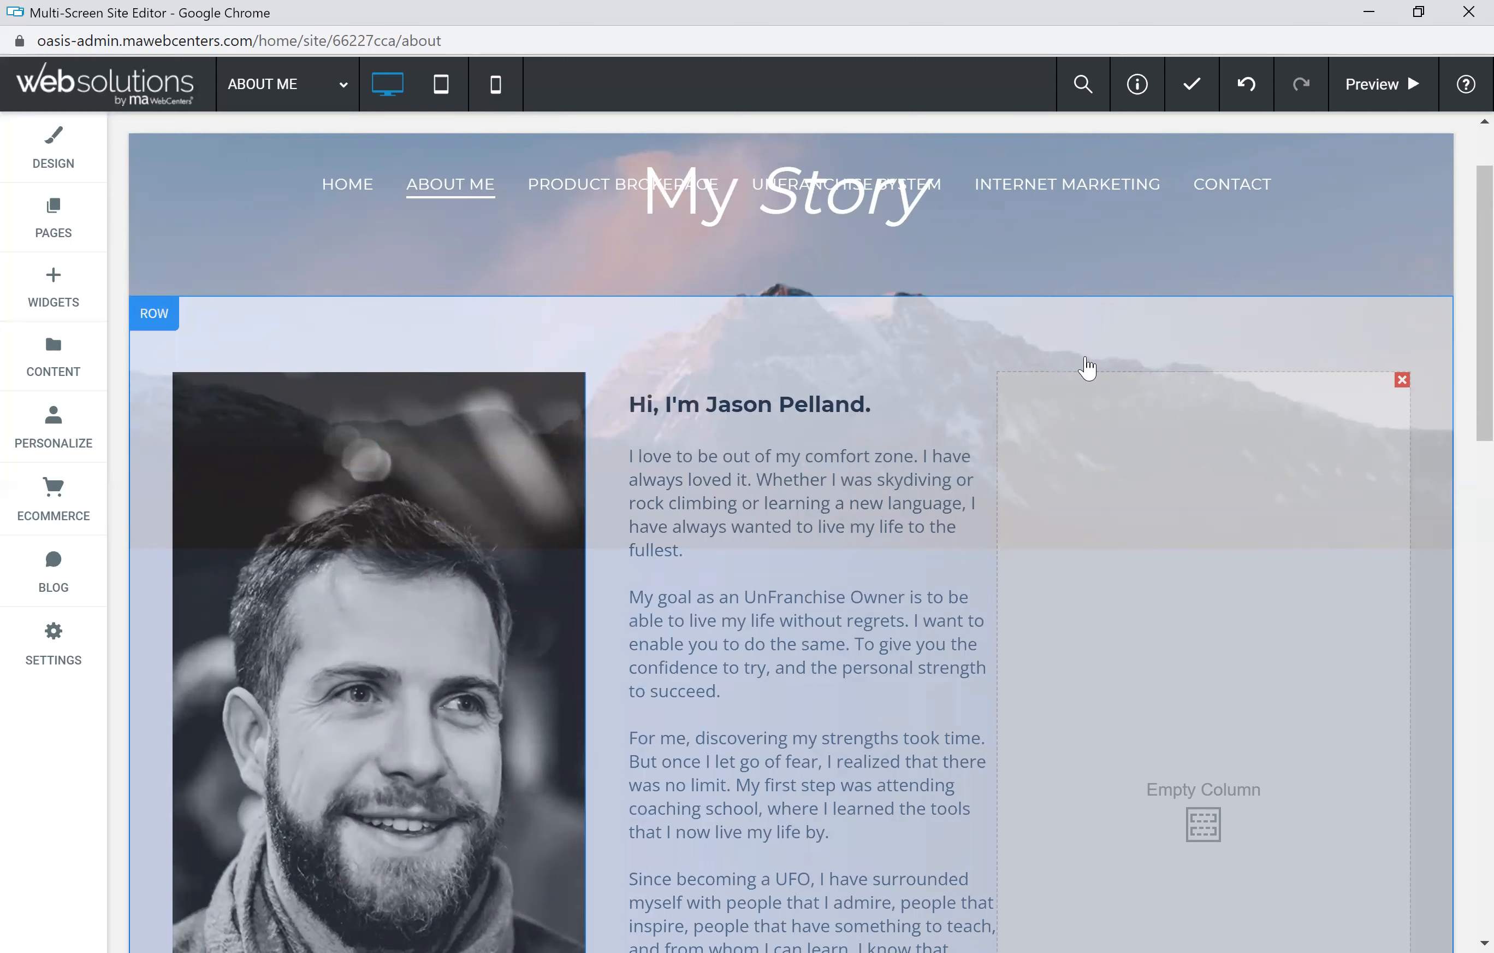
click(642, 464)
click(1403, 380)
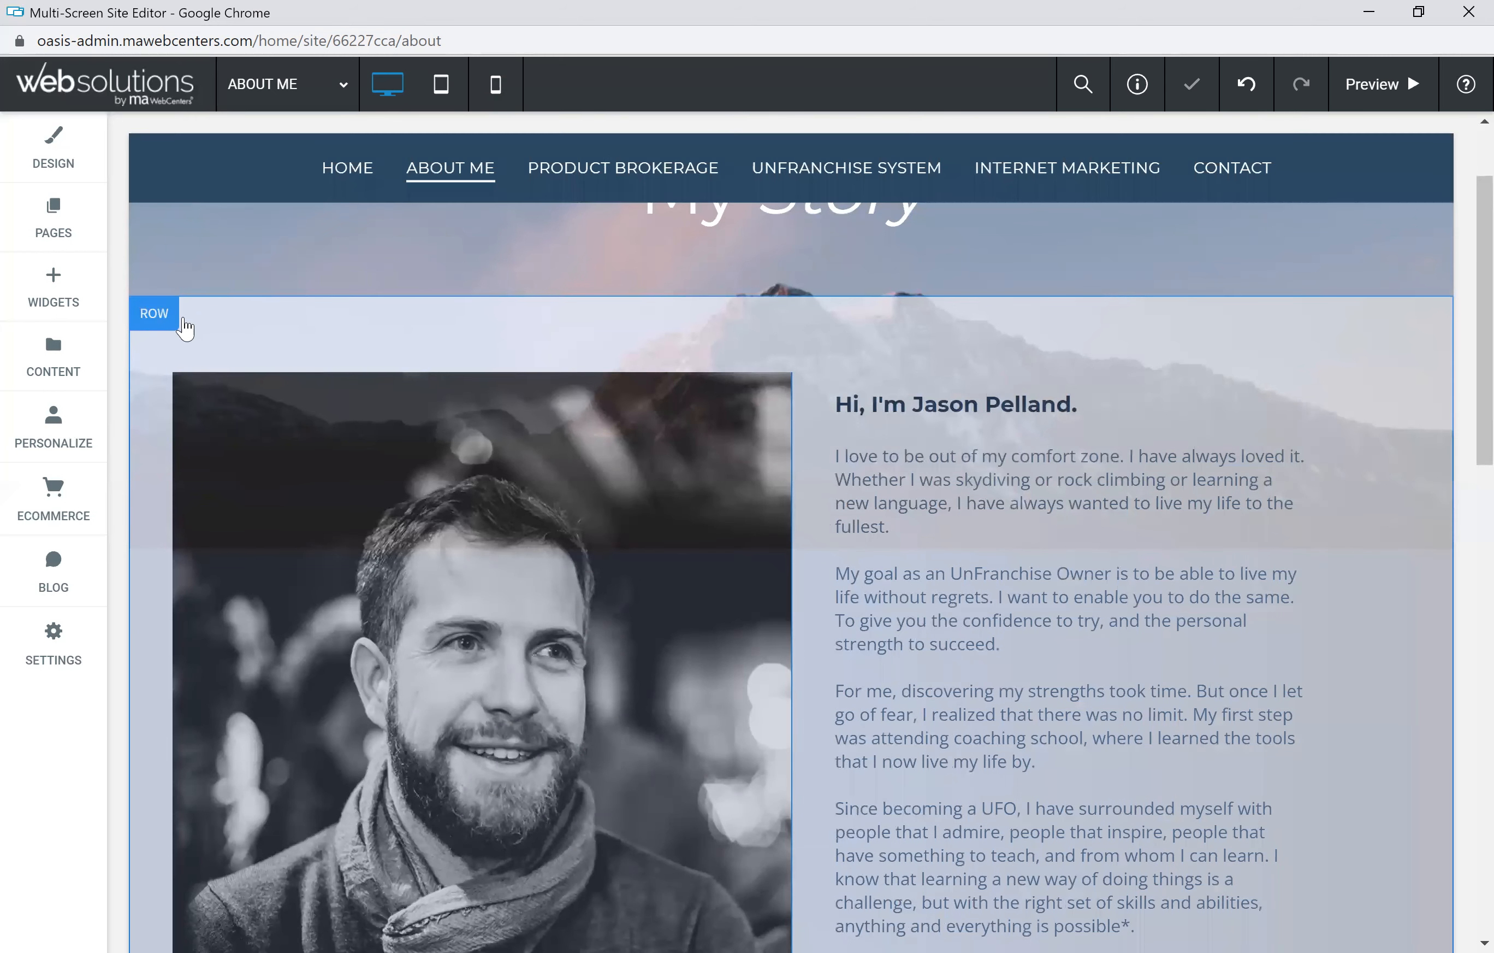
Copy the bio row and paste a duplicate of it above the "Live Your Life, Your Way." row
click(155, 314)
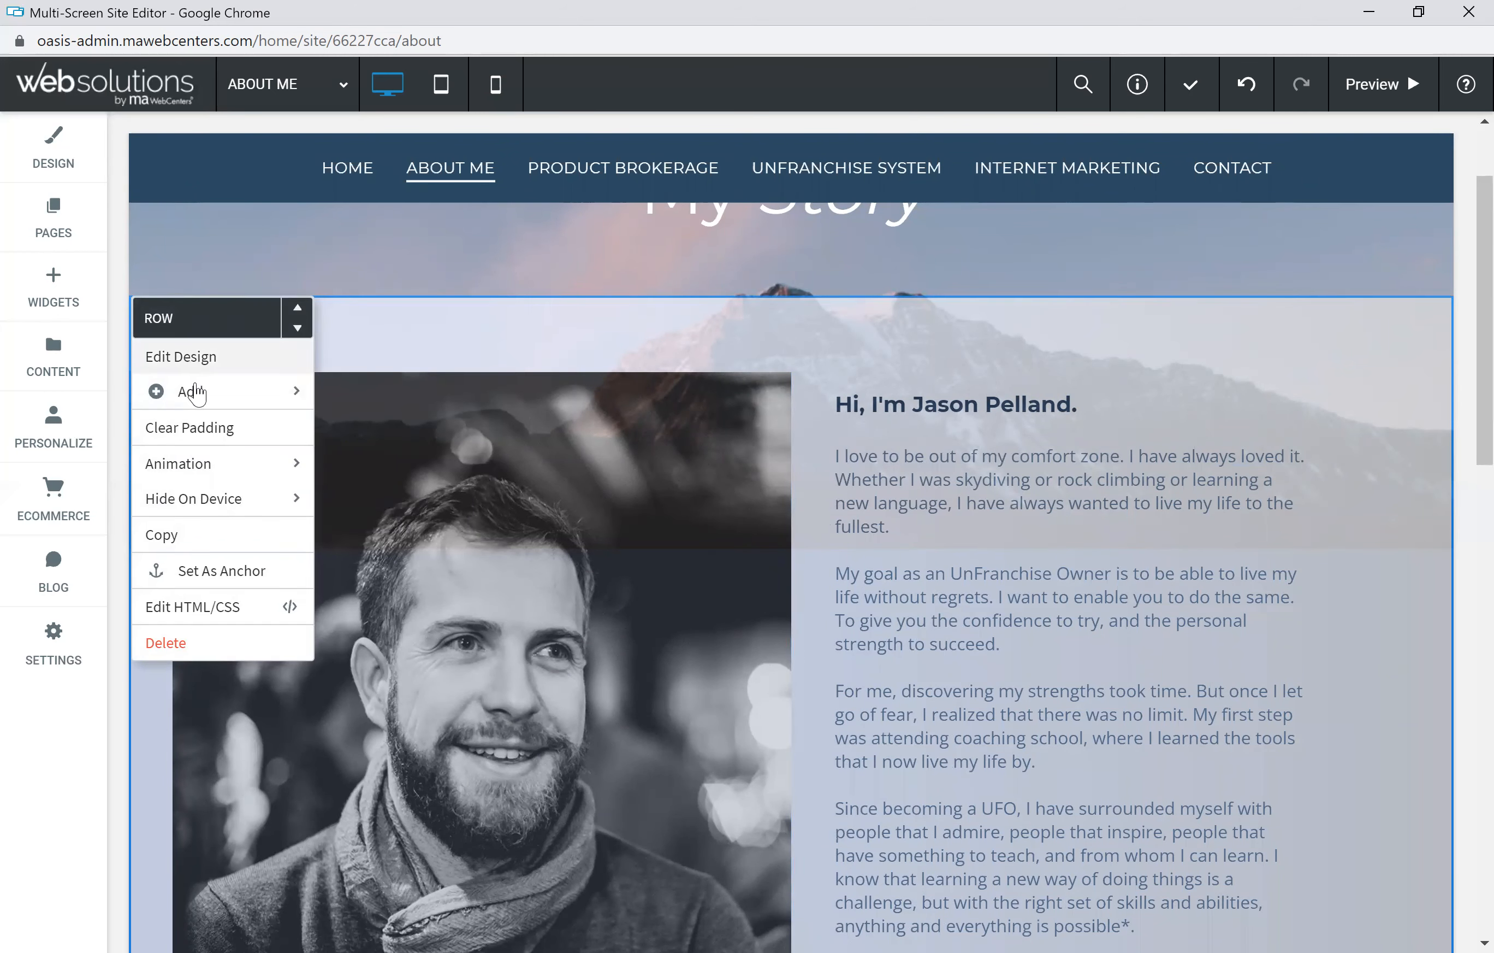
mouse_move(190, 387)
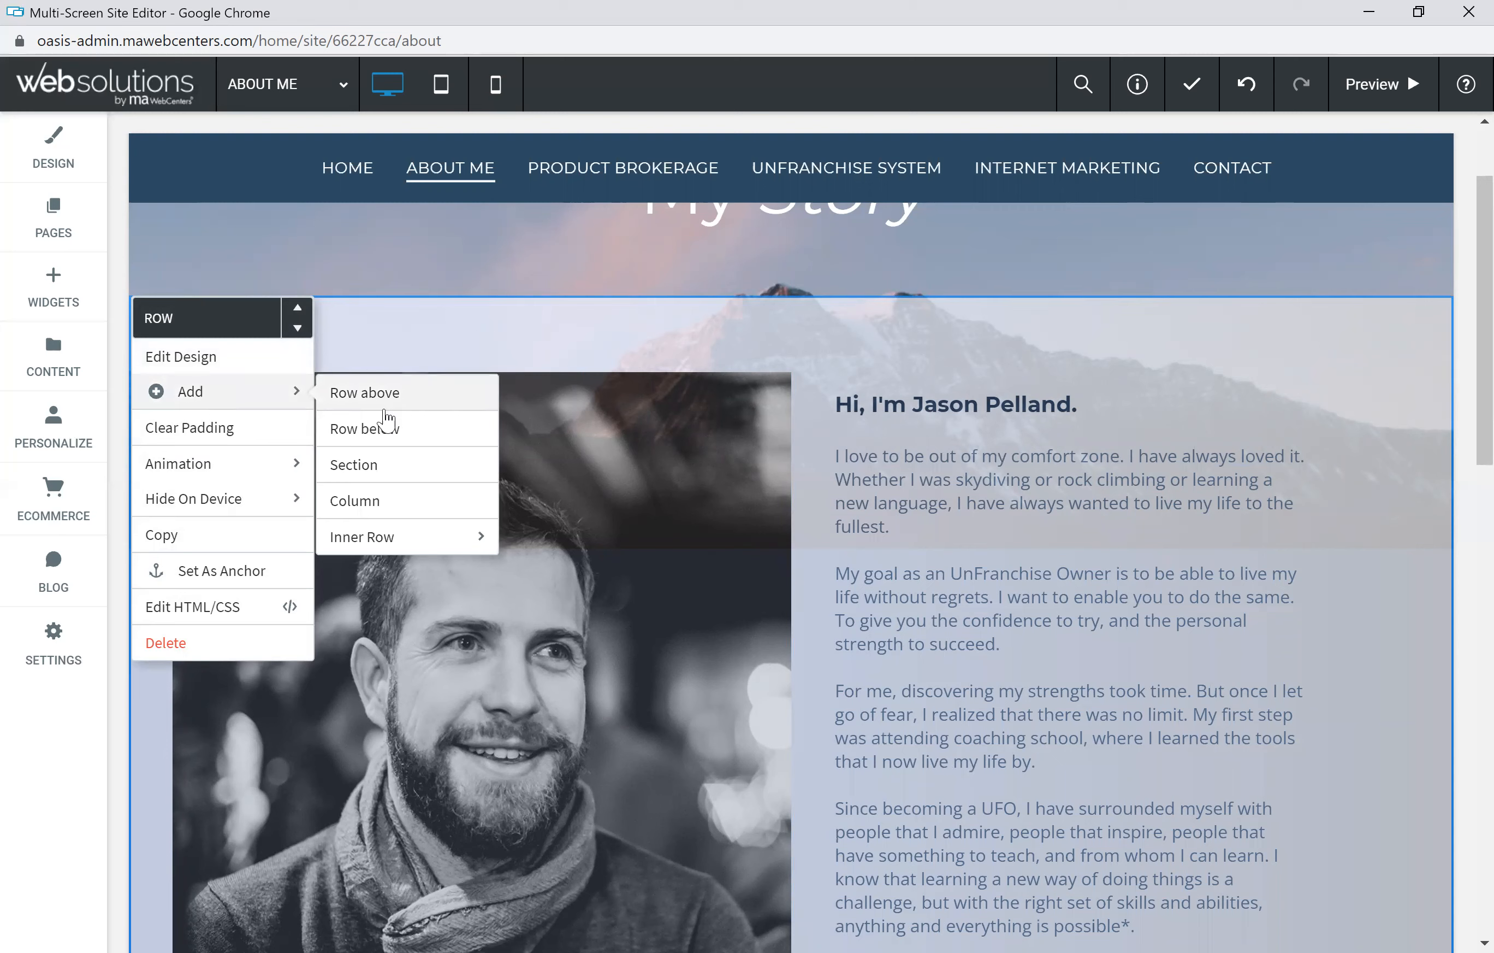
mouse_move(412, 546)
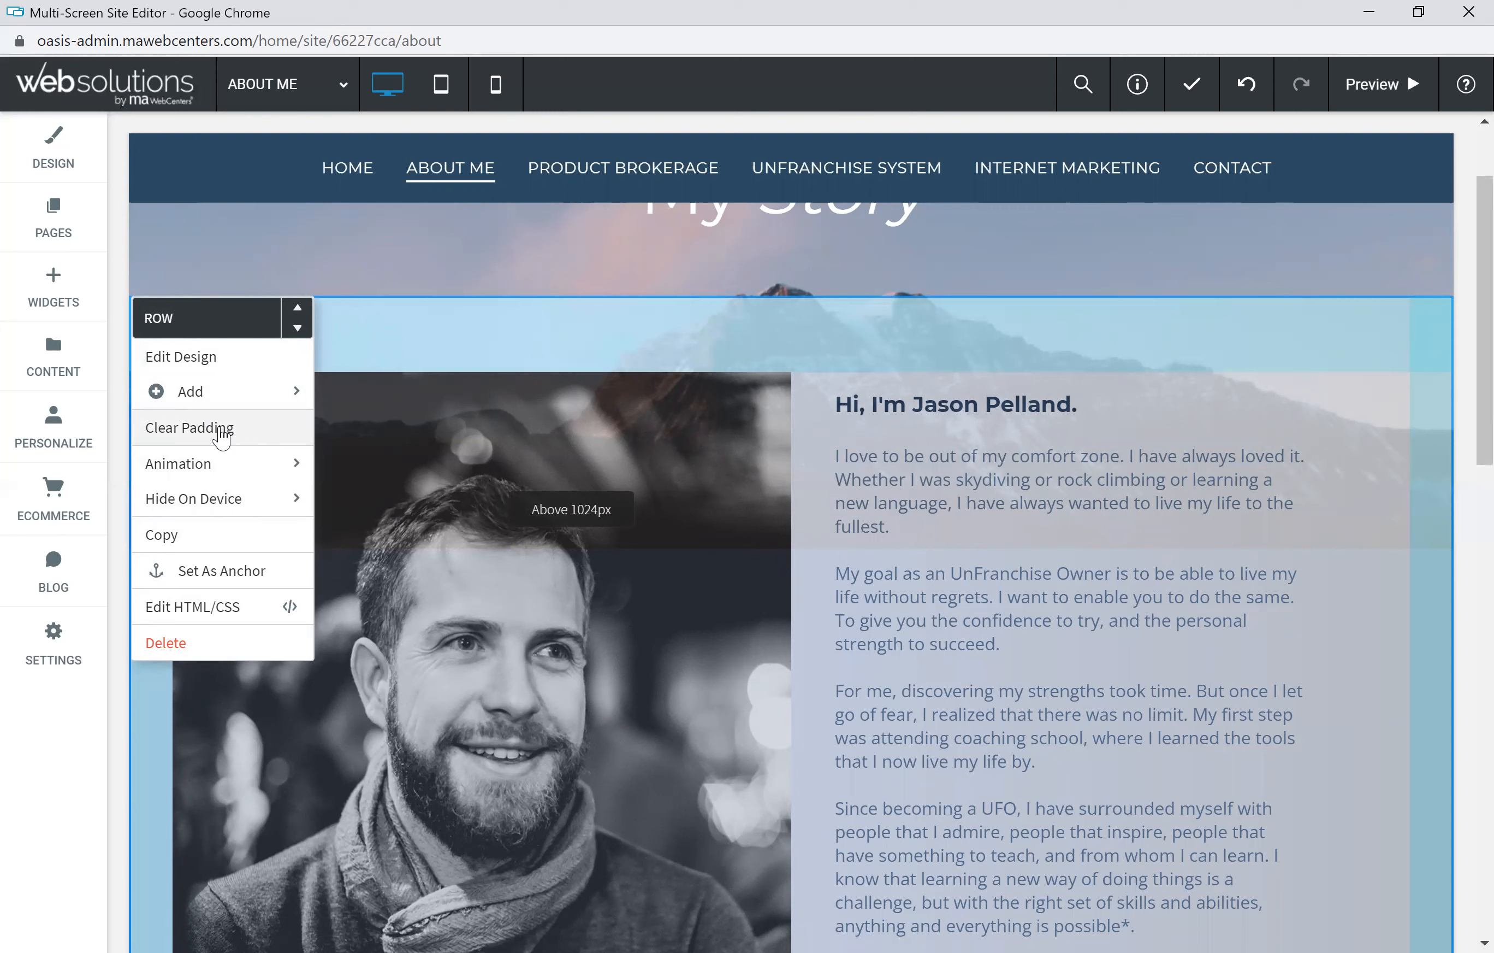
mouse_move(233, 469)
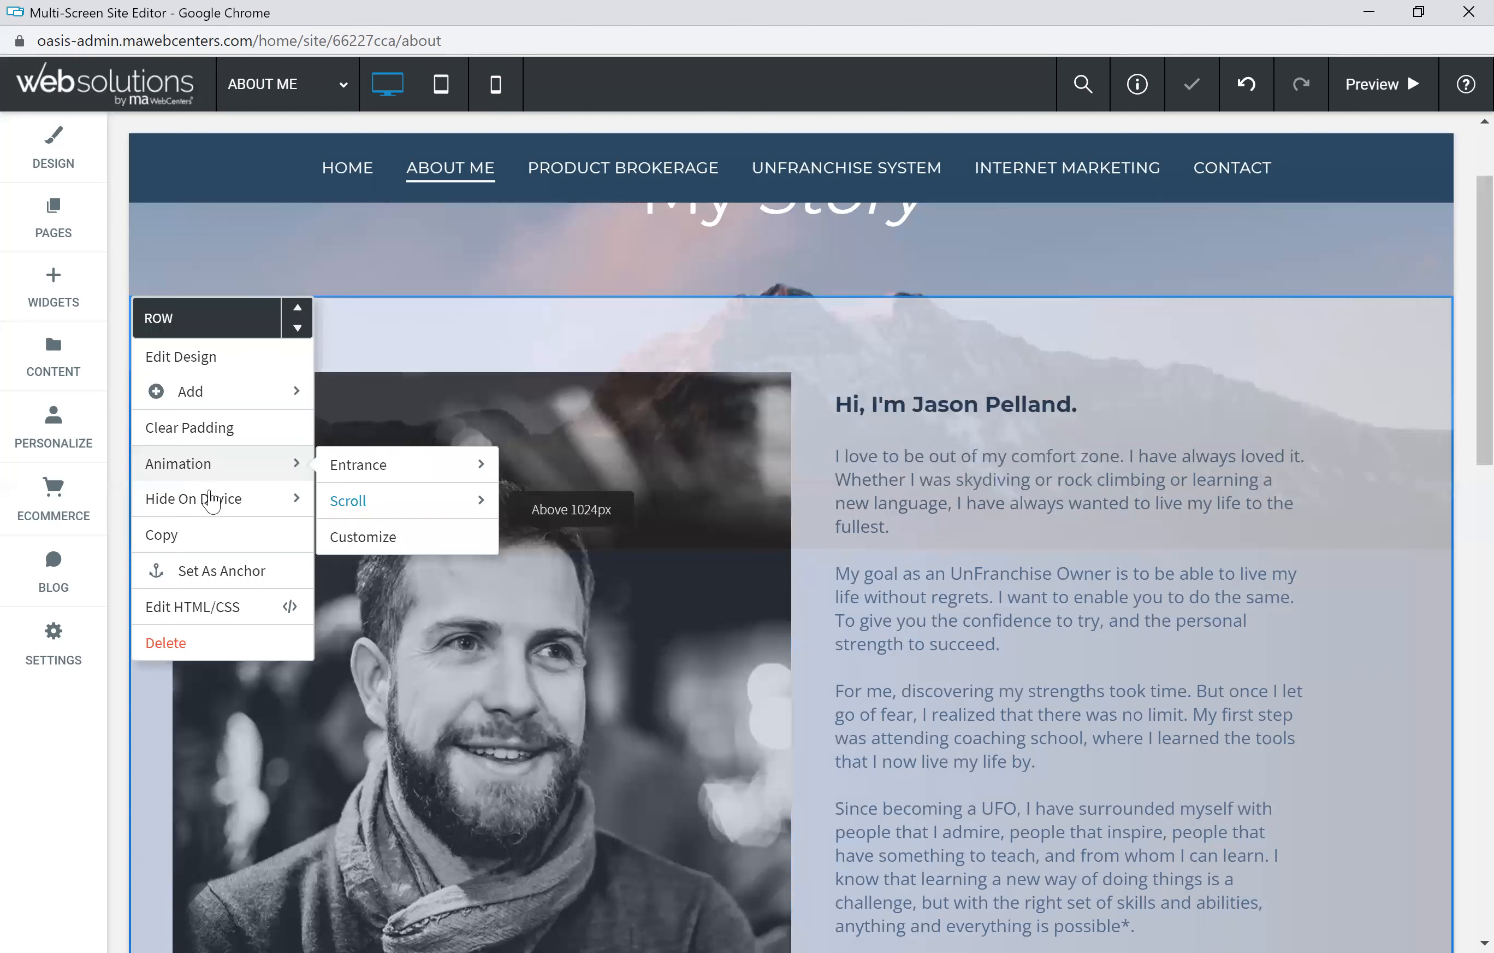
mouse_move(213, 512)
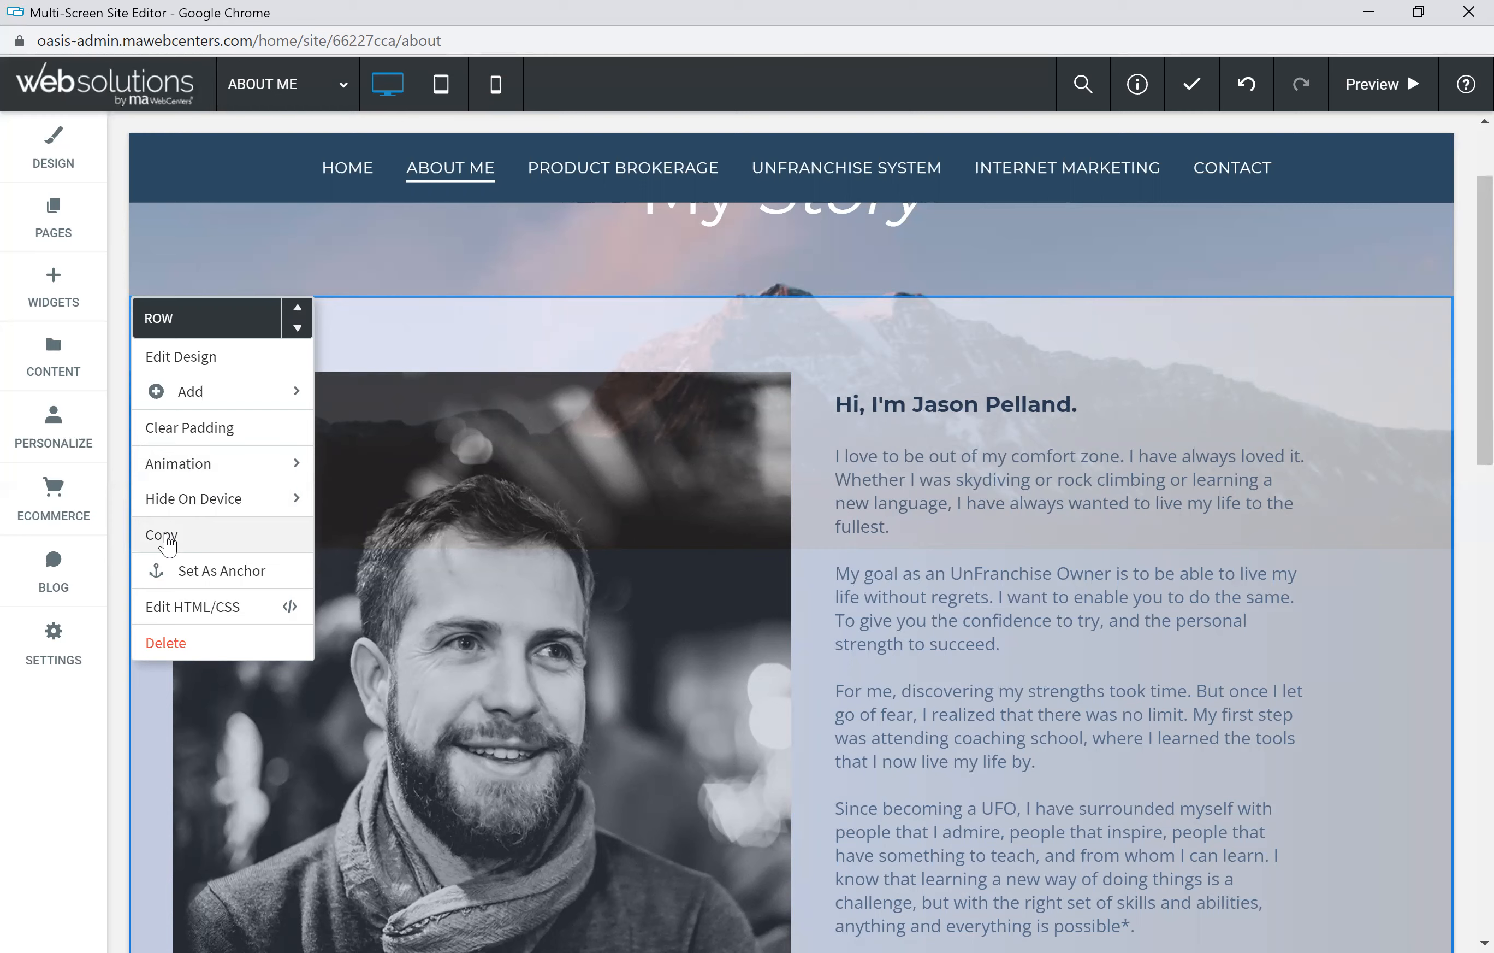
click(165, 537)
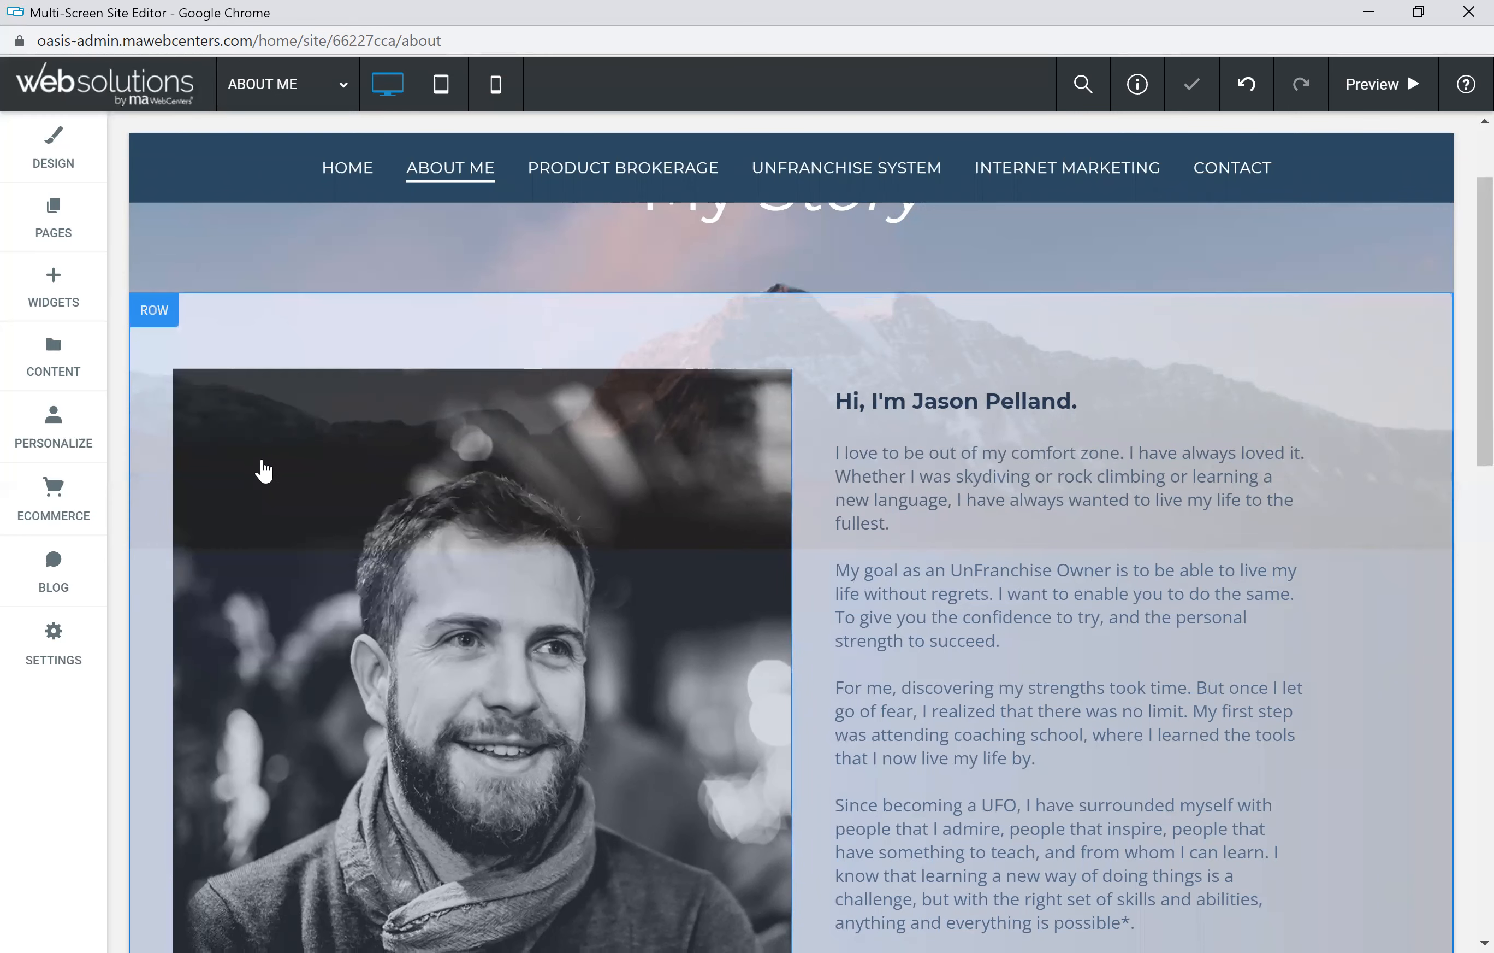
scroll(263, 468, down, 10)
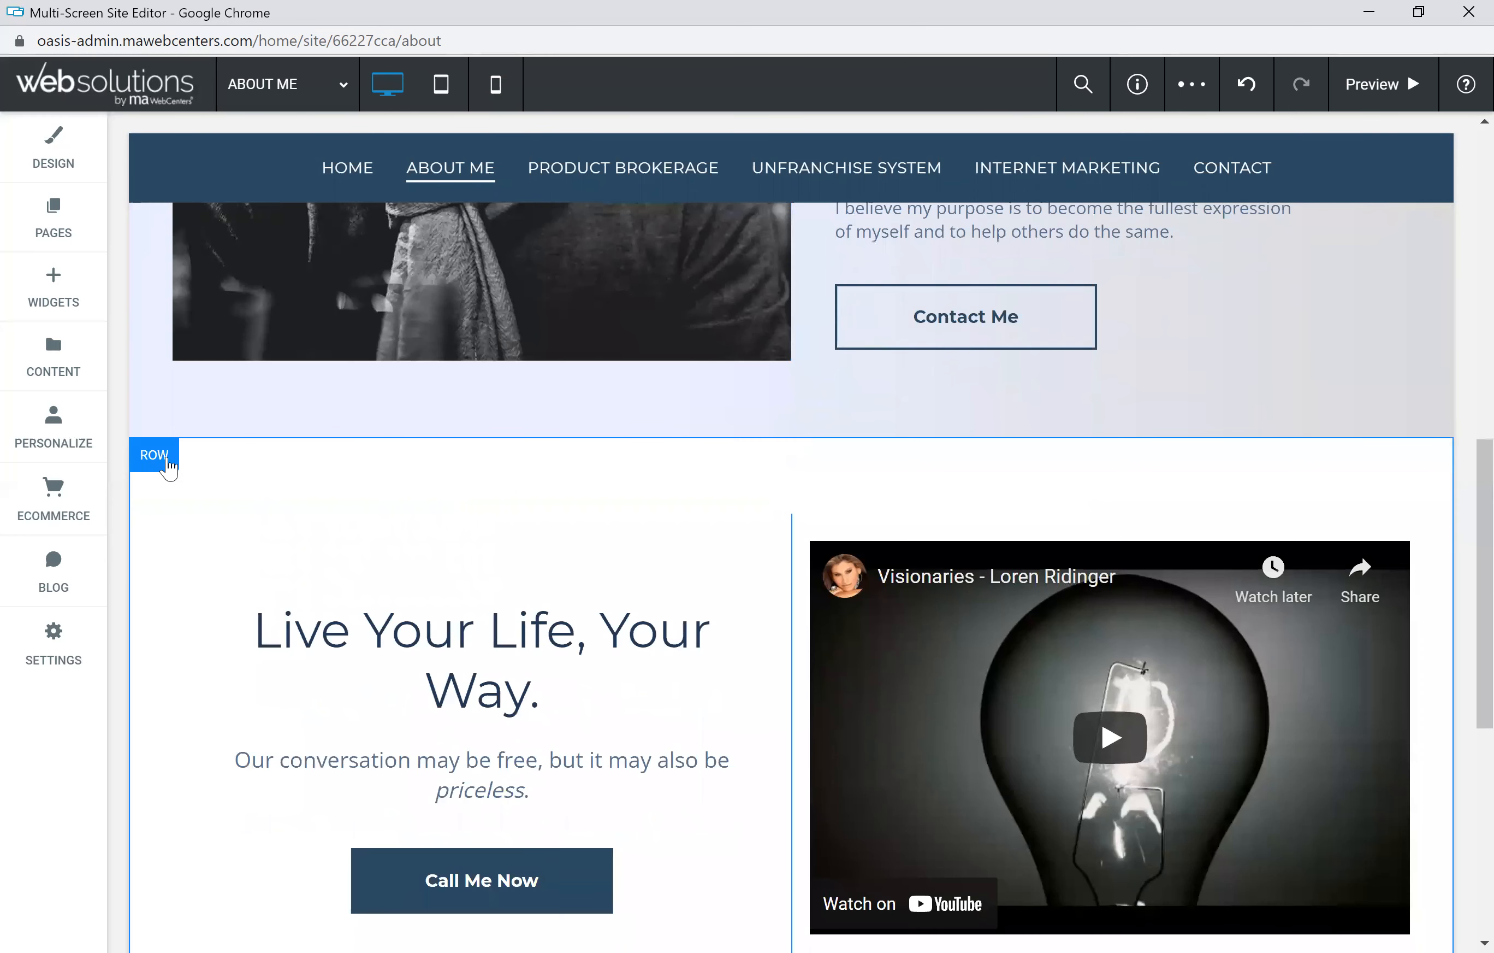
click(164, 461)
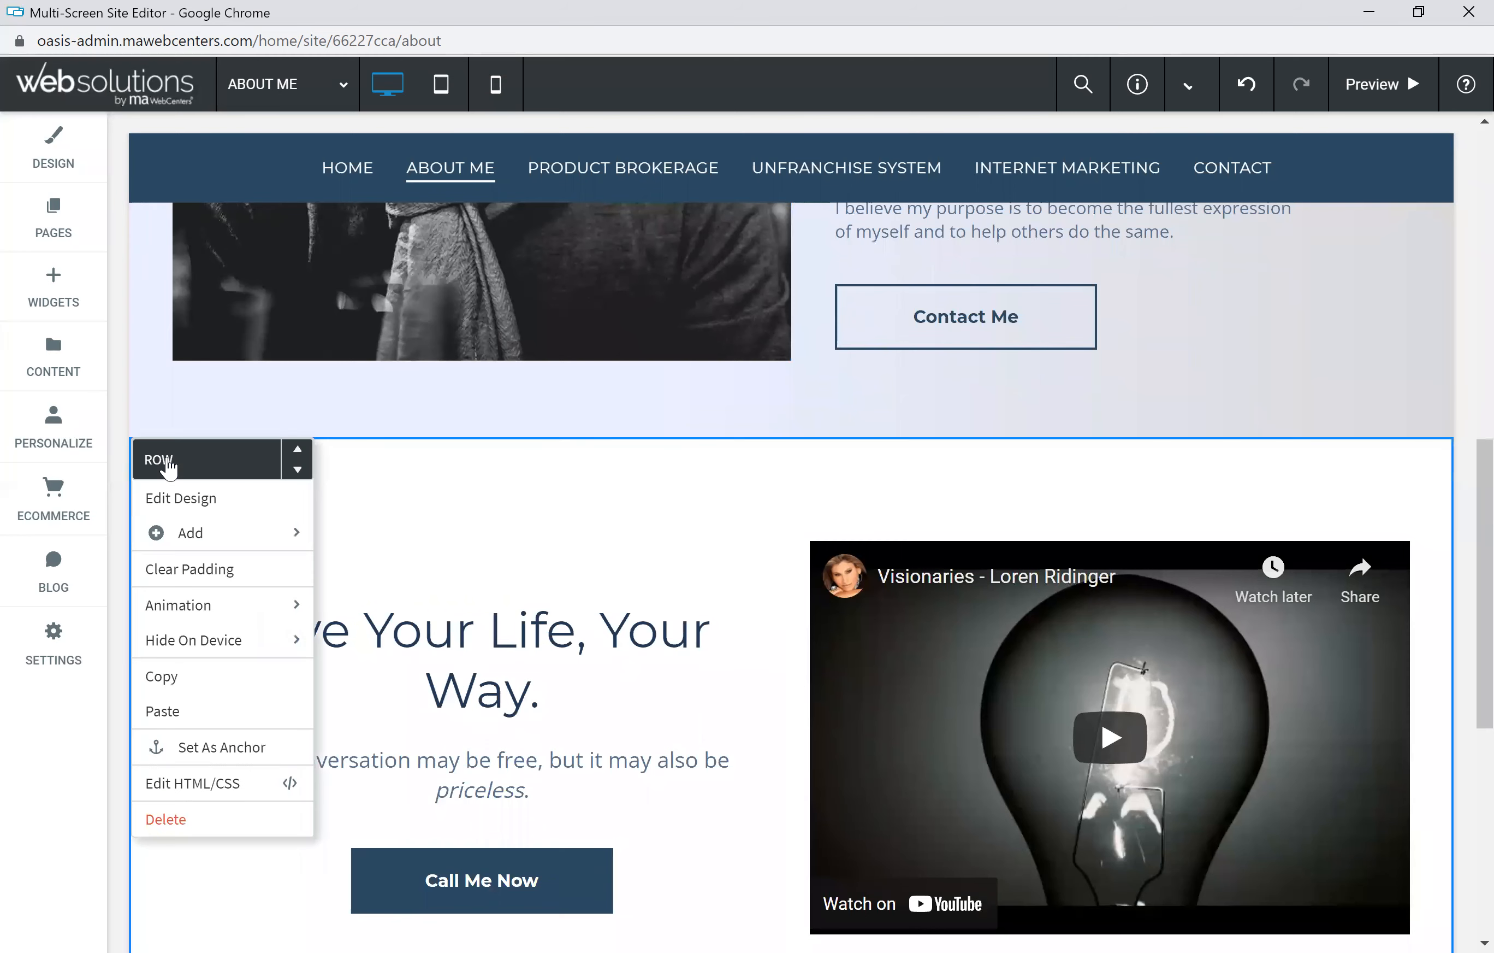
click(164, 711)
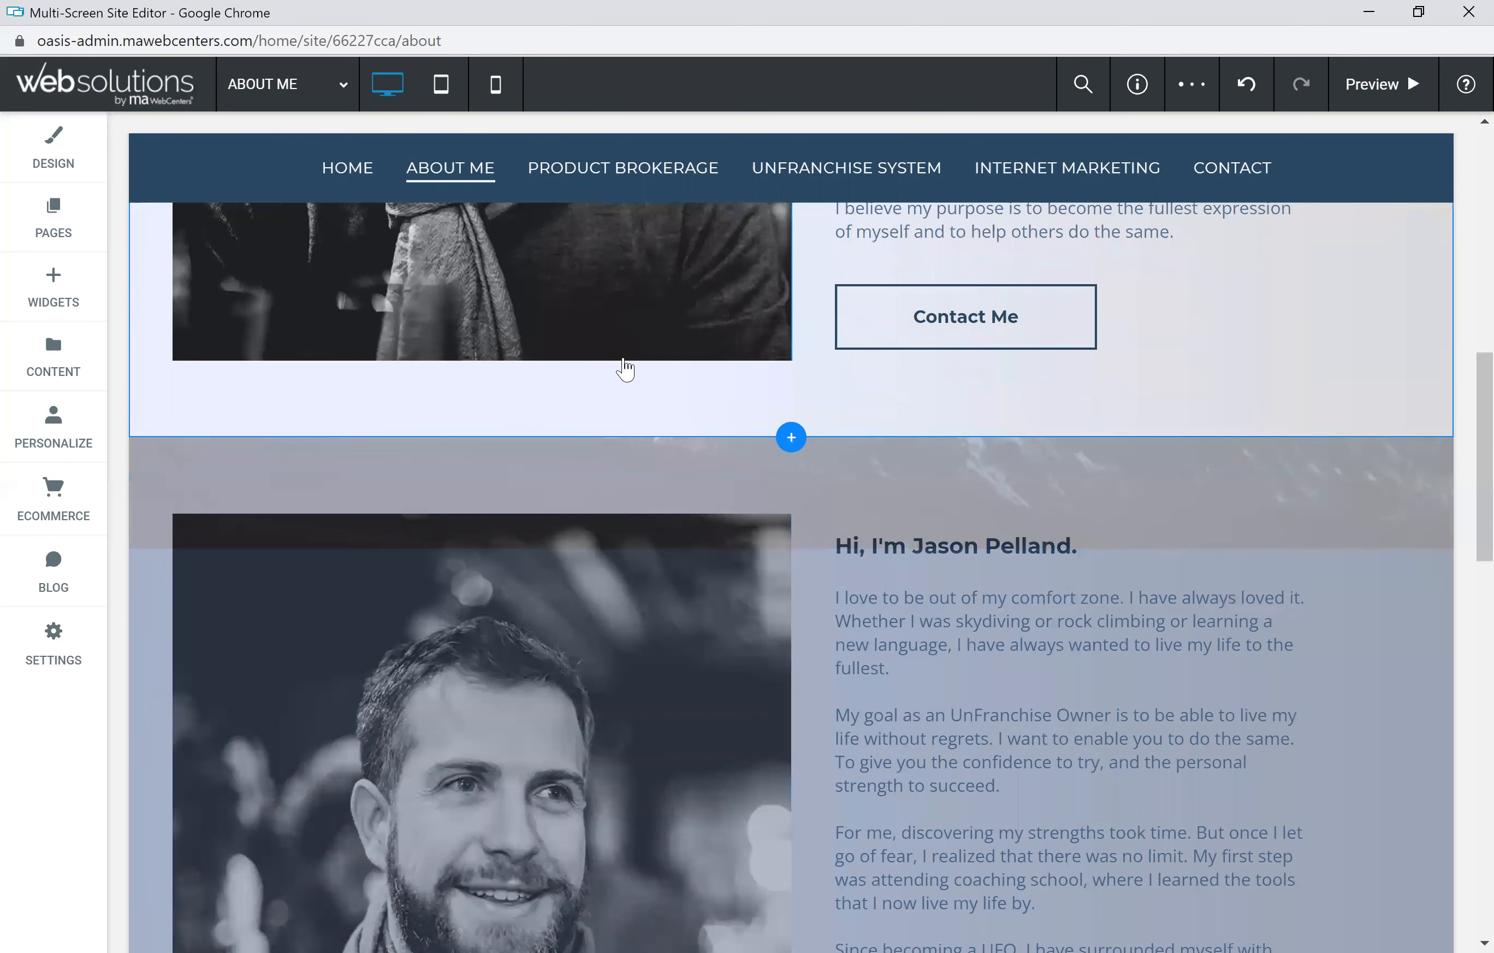
scroll(621, 368, up, 9)
scroll(612, 367, down, 10)
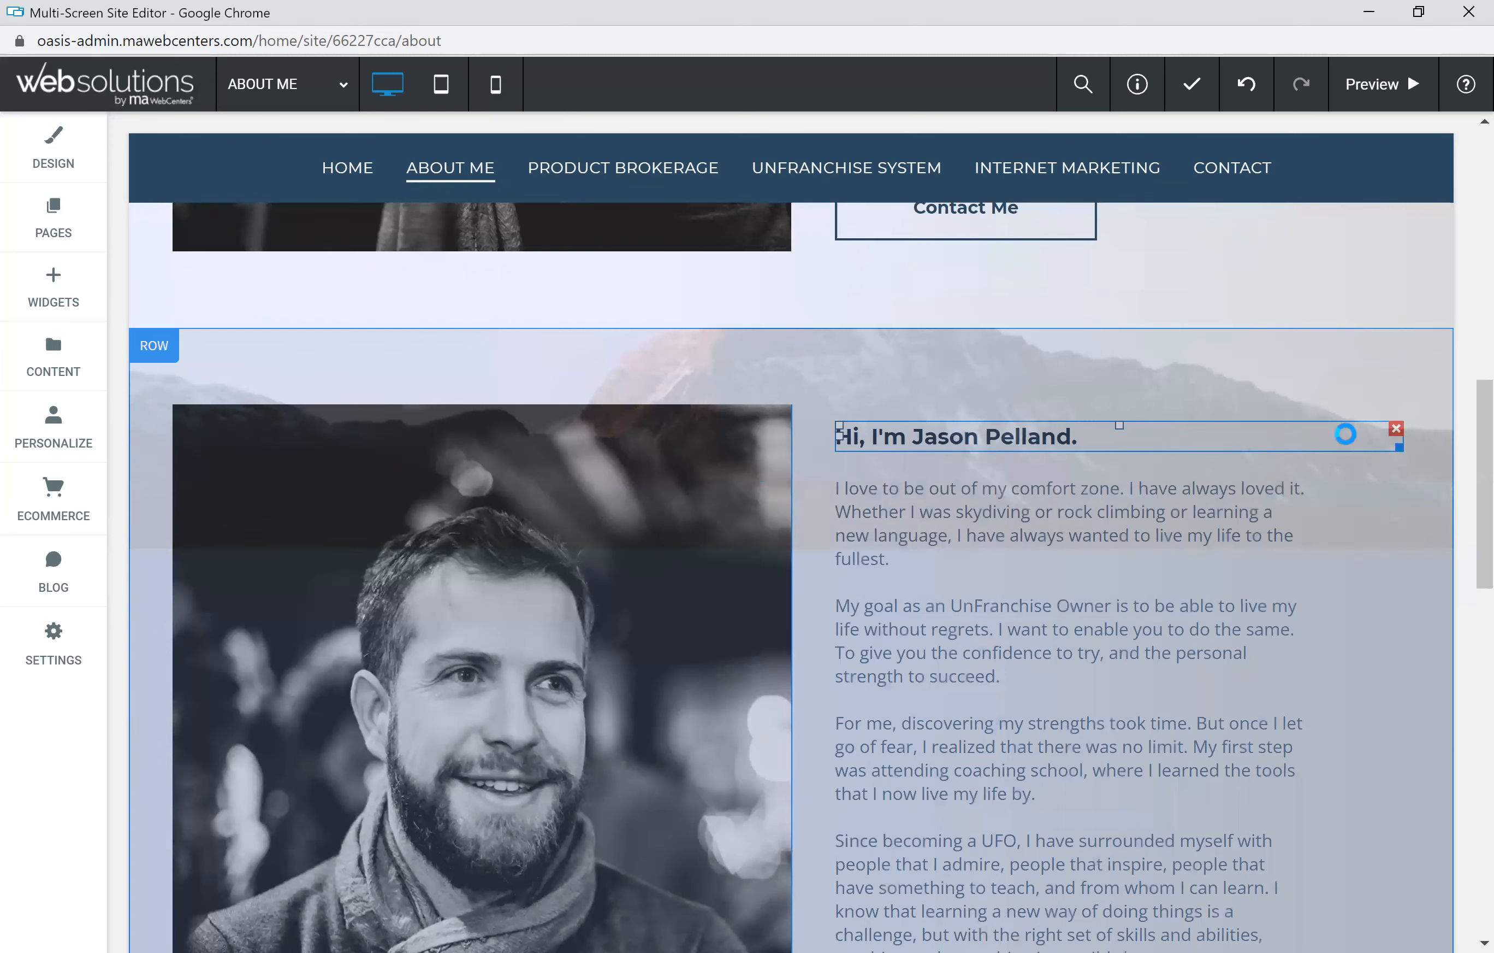
Delete the heading from the duplicated bio row and trim its text to the first paragraph
click(1397, 429)
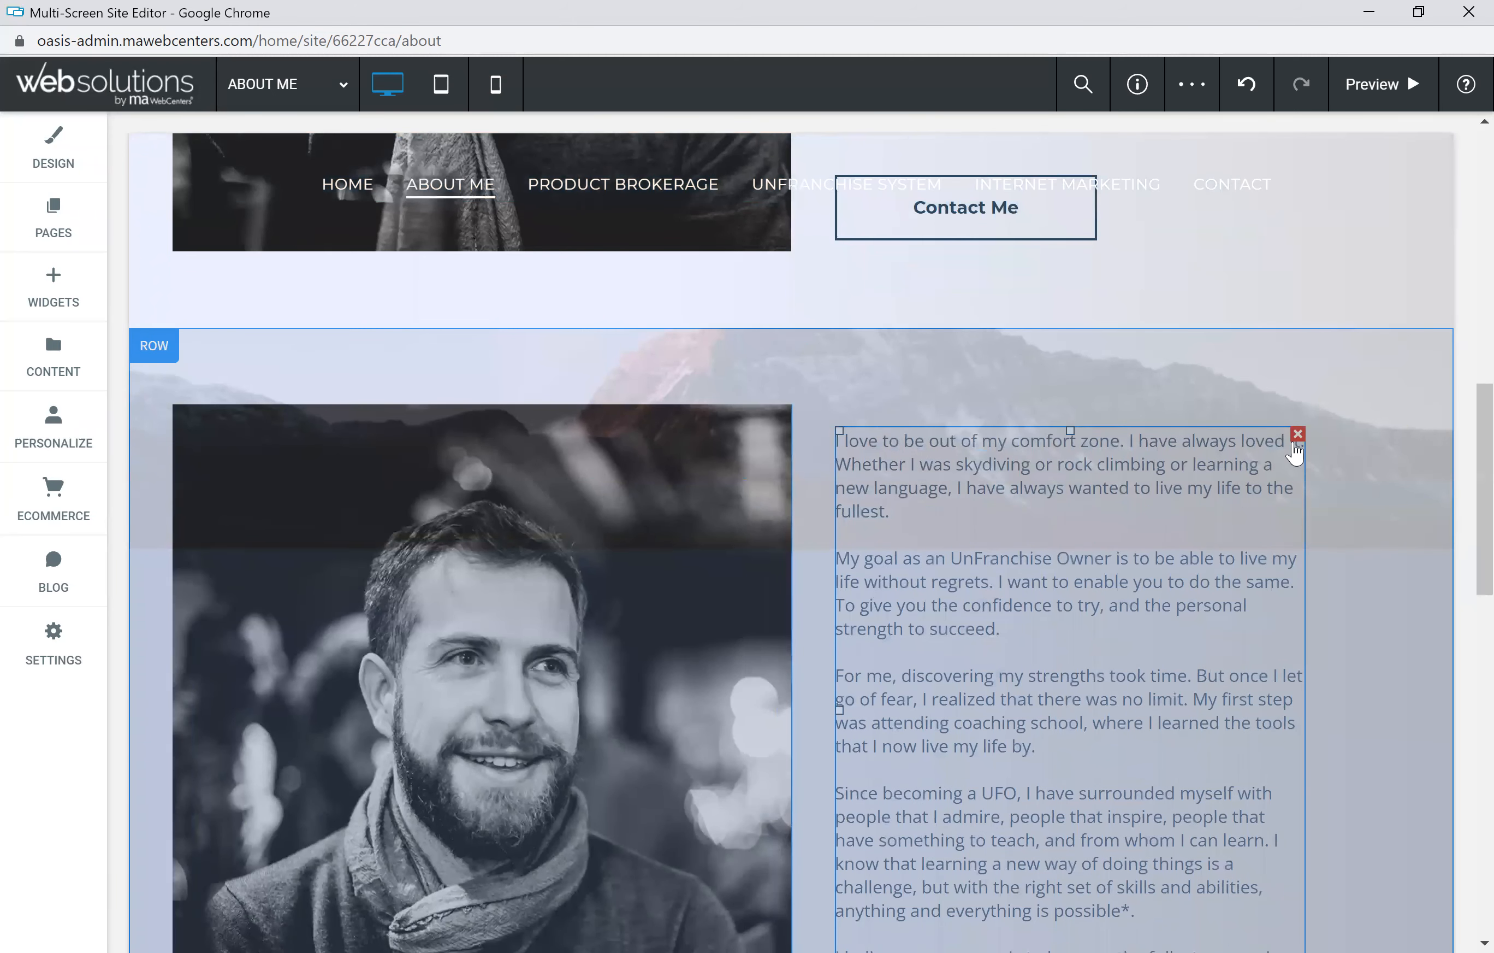
click(1149, 599)
drag(1047, 737, 864, 583)
key(BackSpace)
drag(1118, 810, 916, 551)
key(BackSpace)
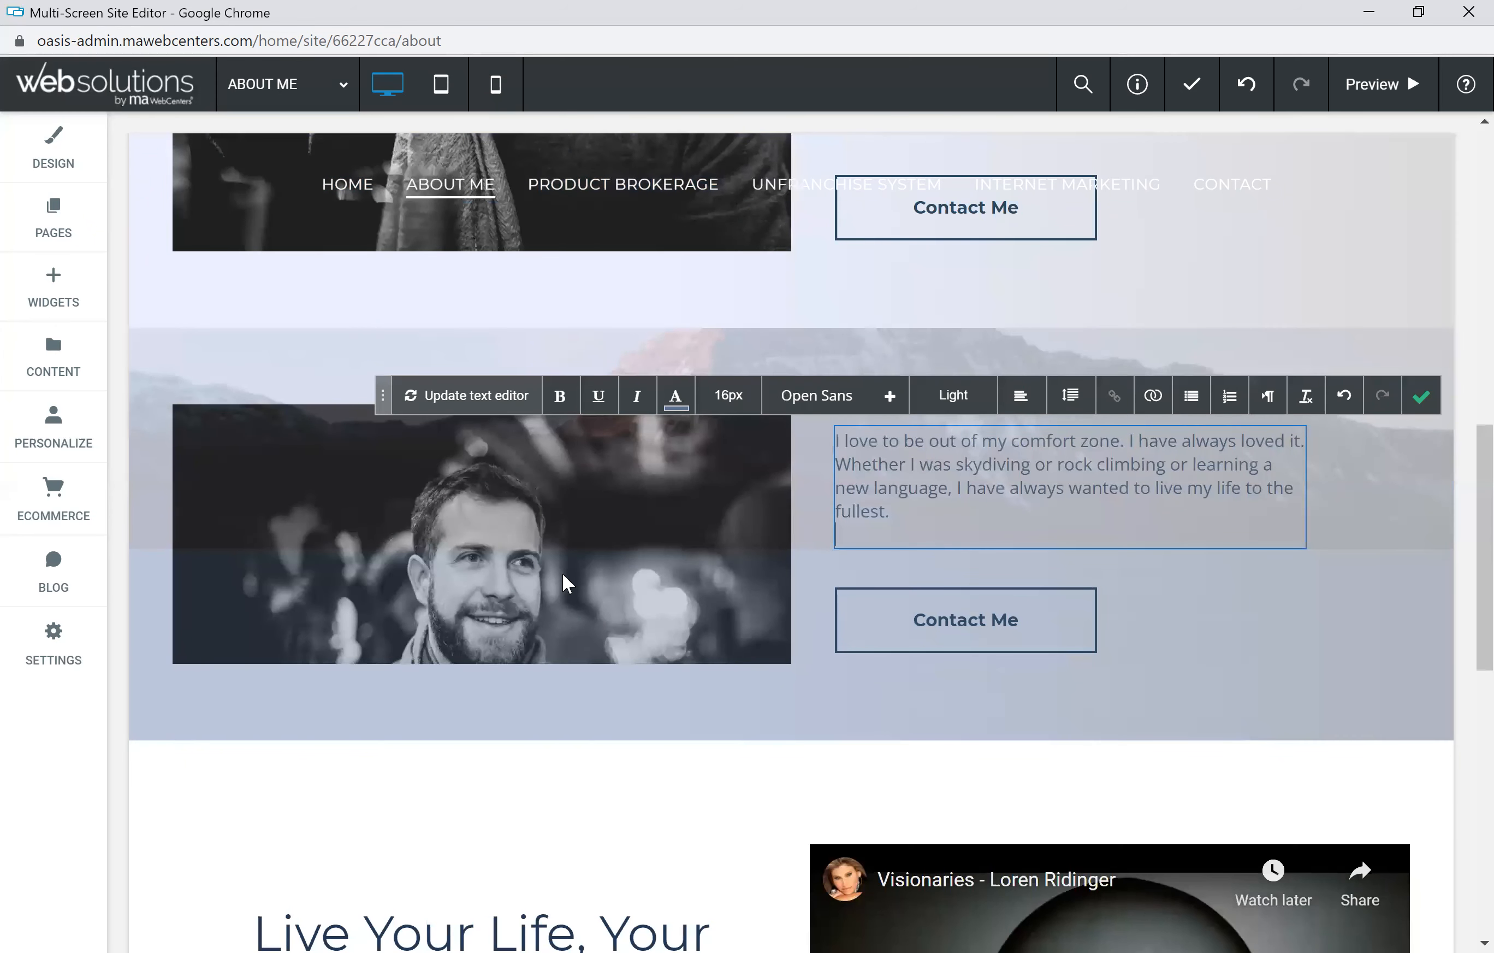
click(1422, 396)
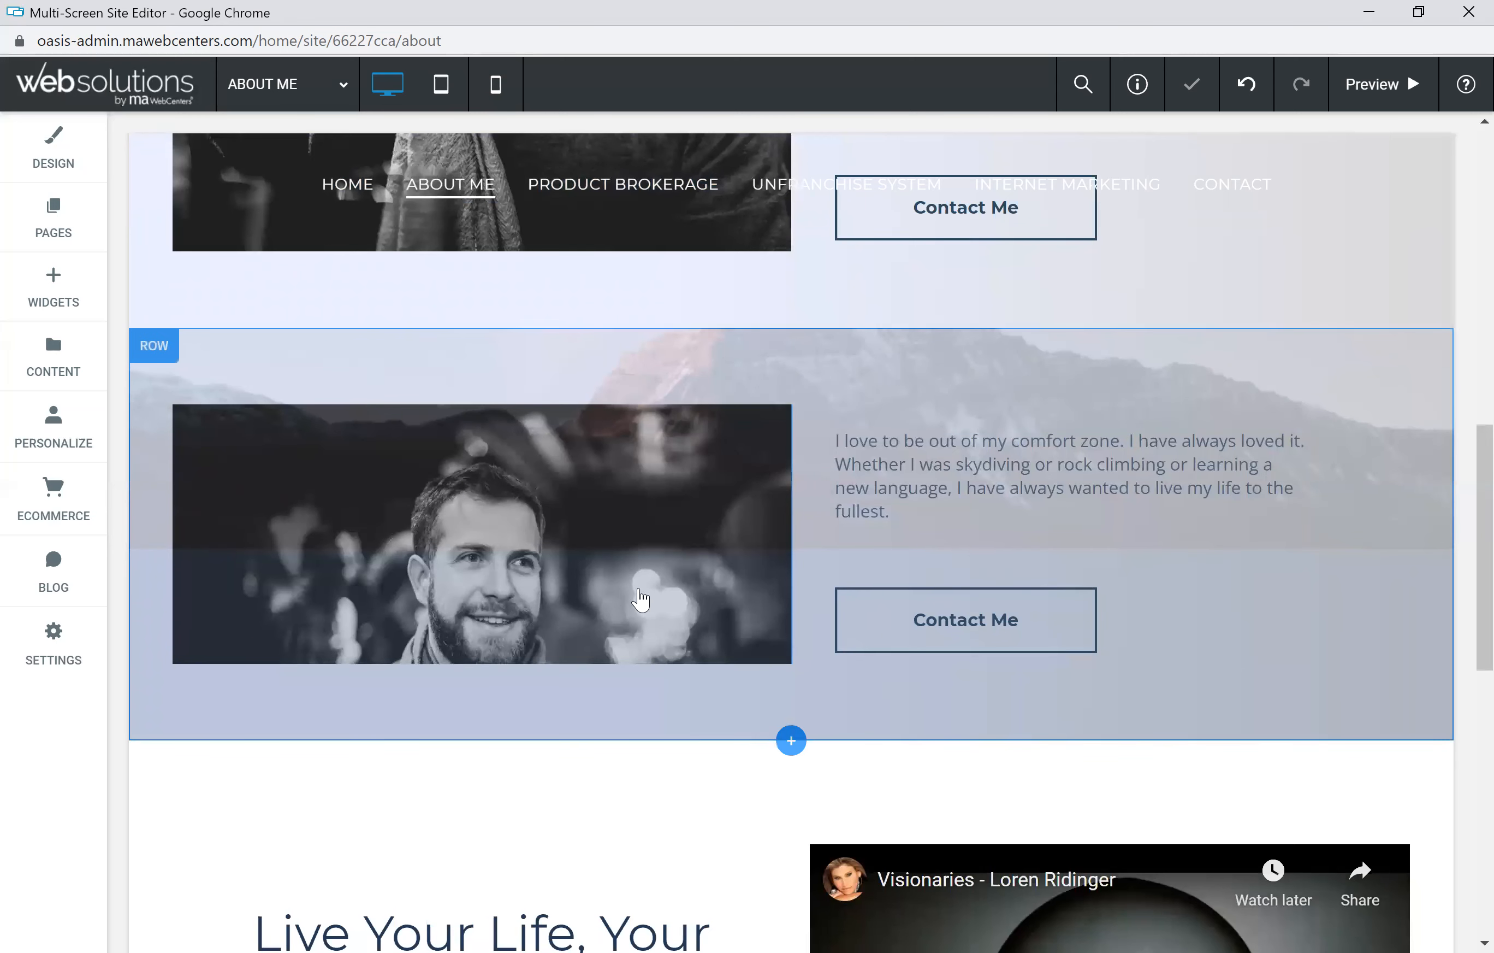
Delete the duplicated bio row
click(154, 347)
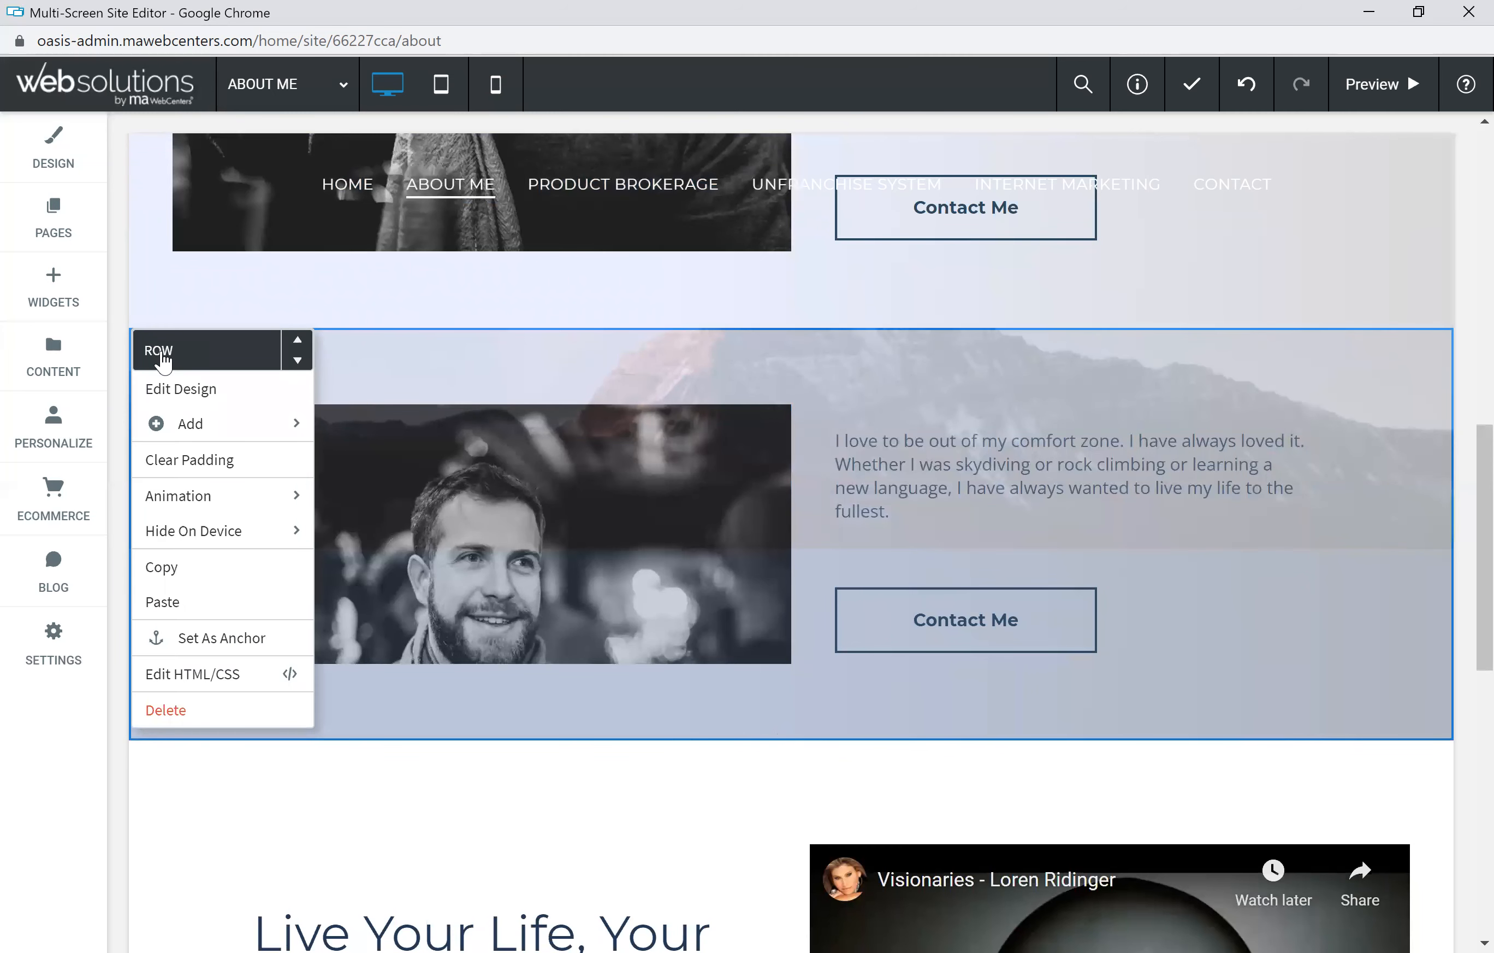
click(181, 726)
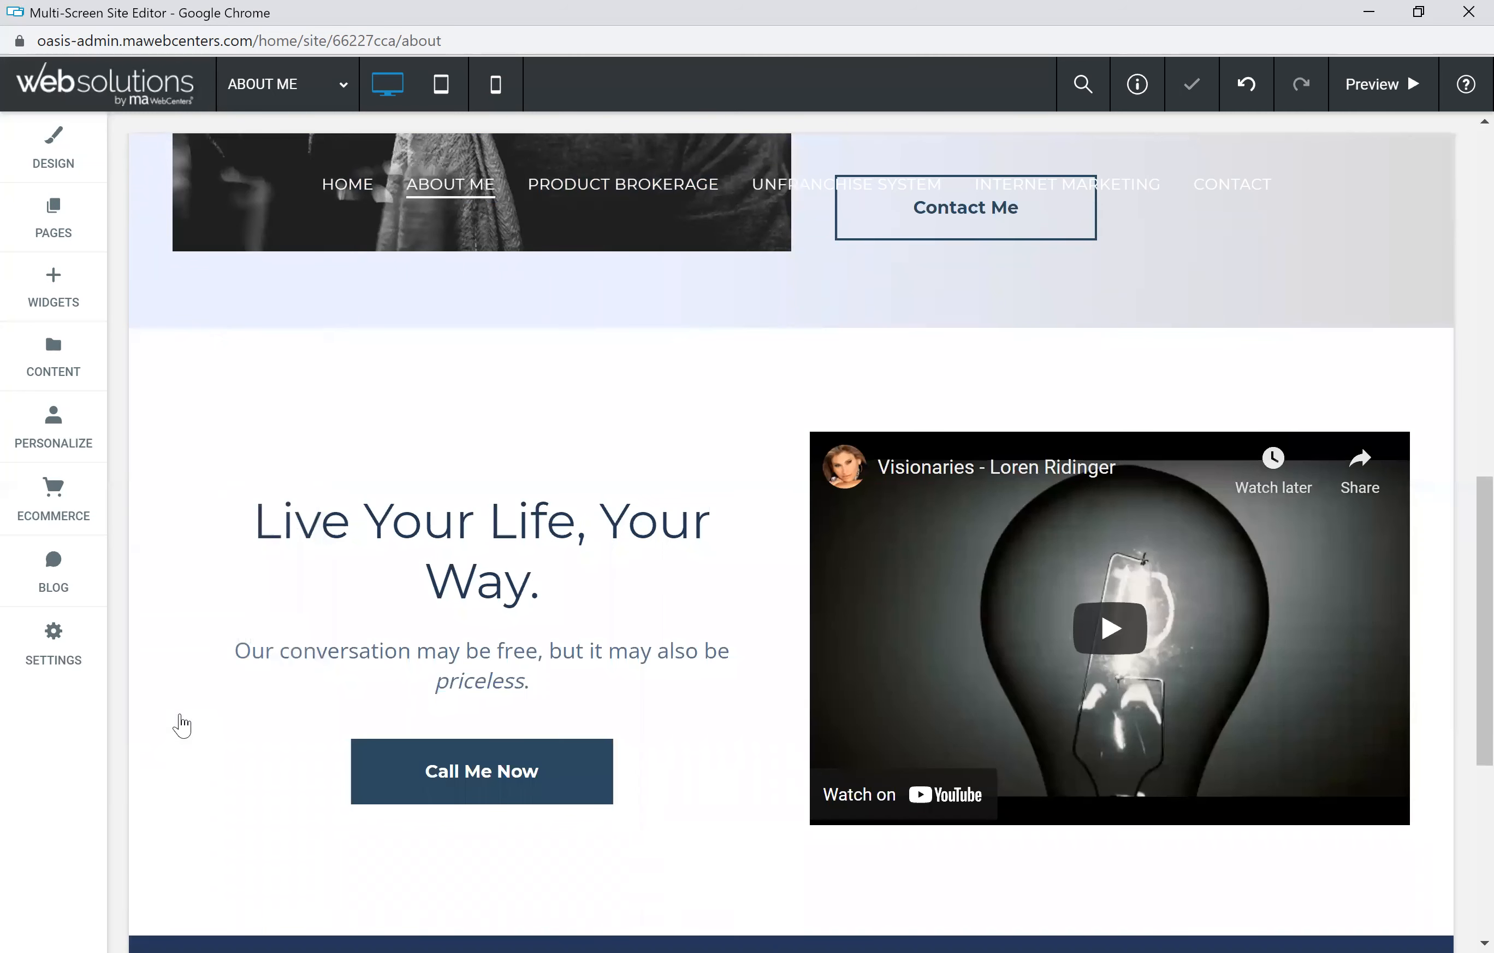
scroll(591, 389, up, 5)
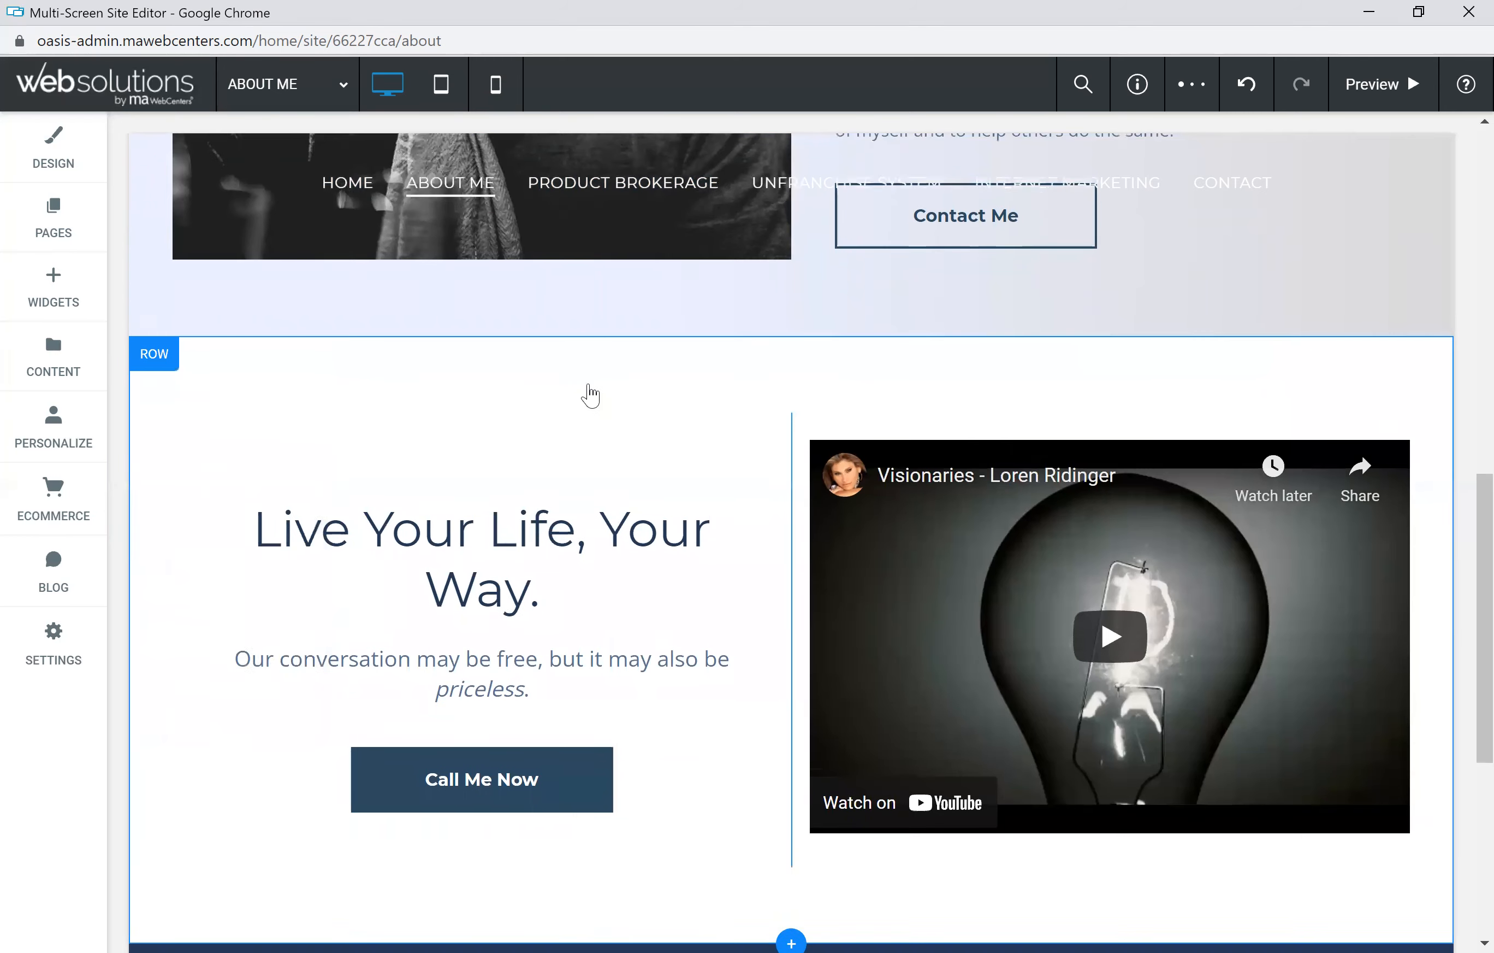
scroll(435, 380, down, 3)
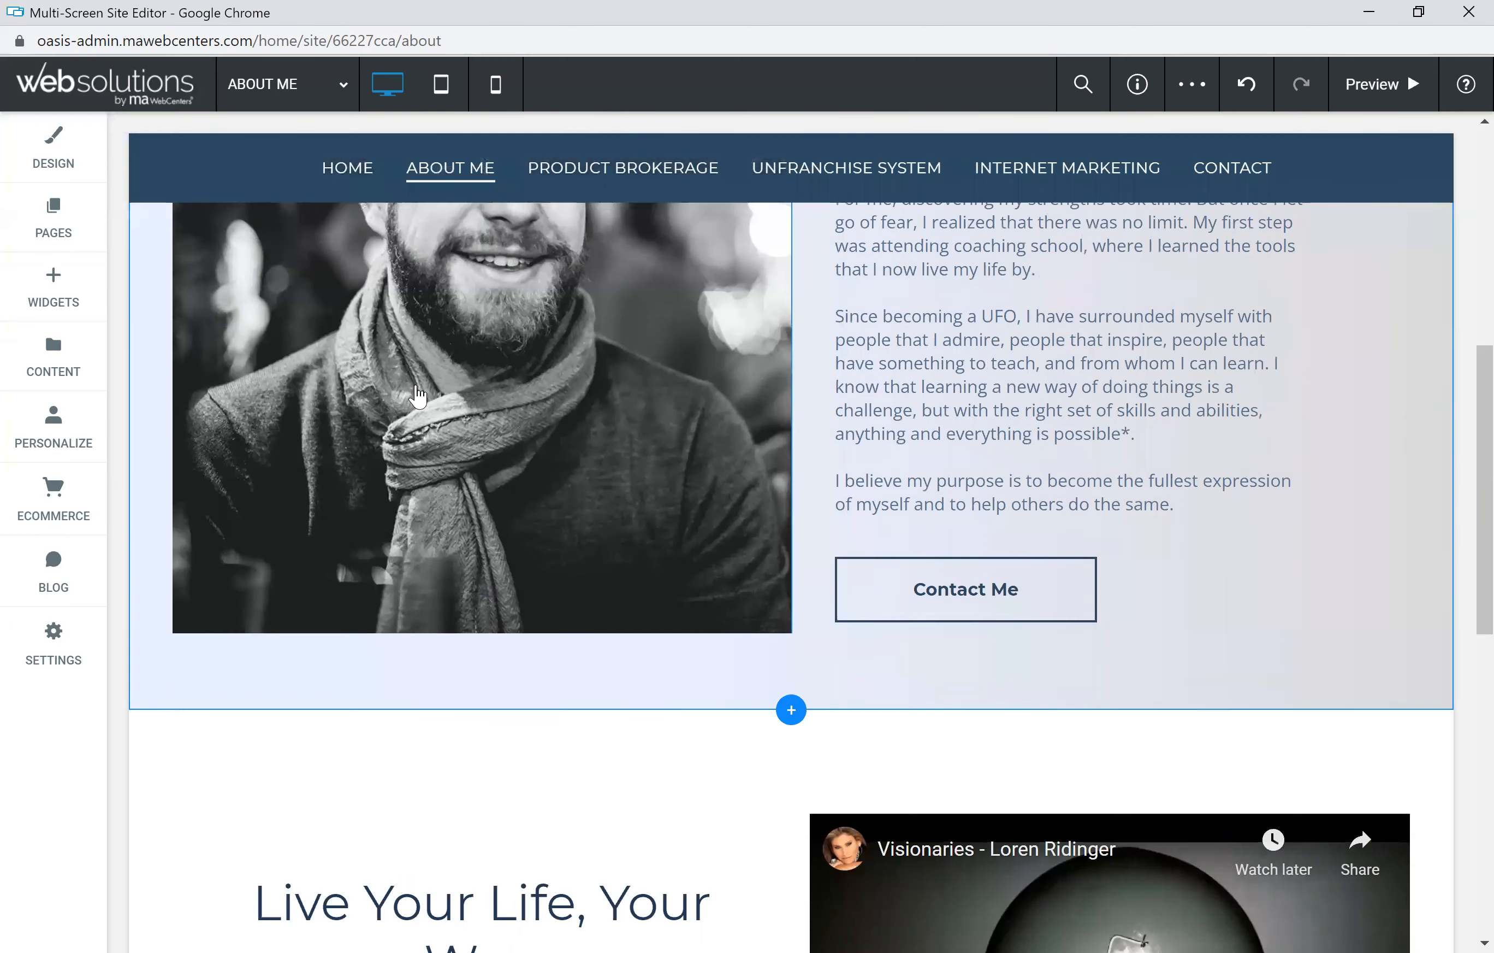
scroll(490, 662, down, 2)
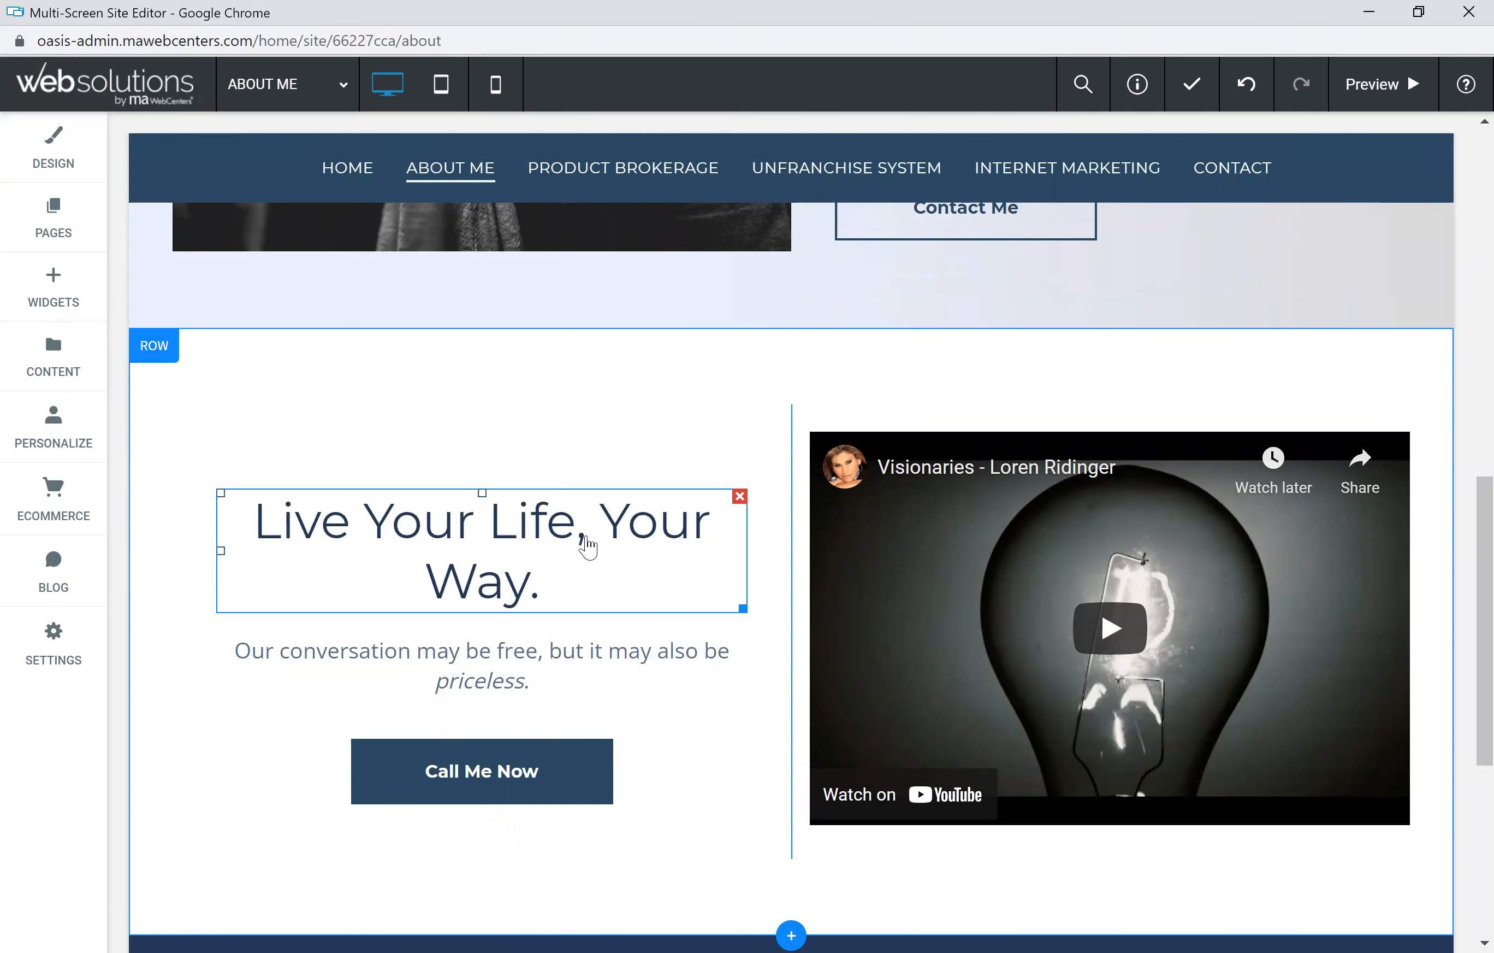
Examine the editing options offered for the "Live Your Life, Your Way." title and for its row
right_click(589, 543)
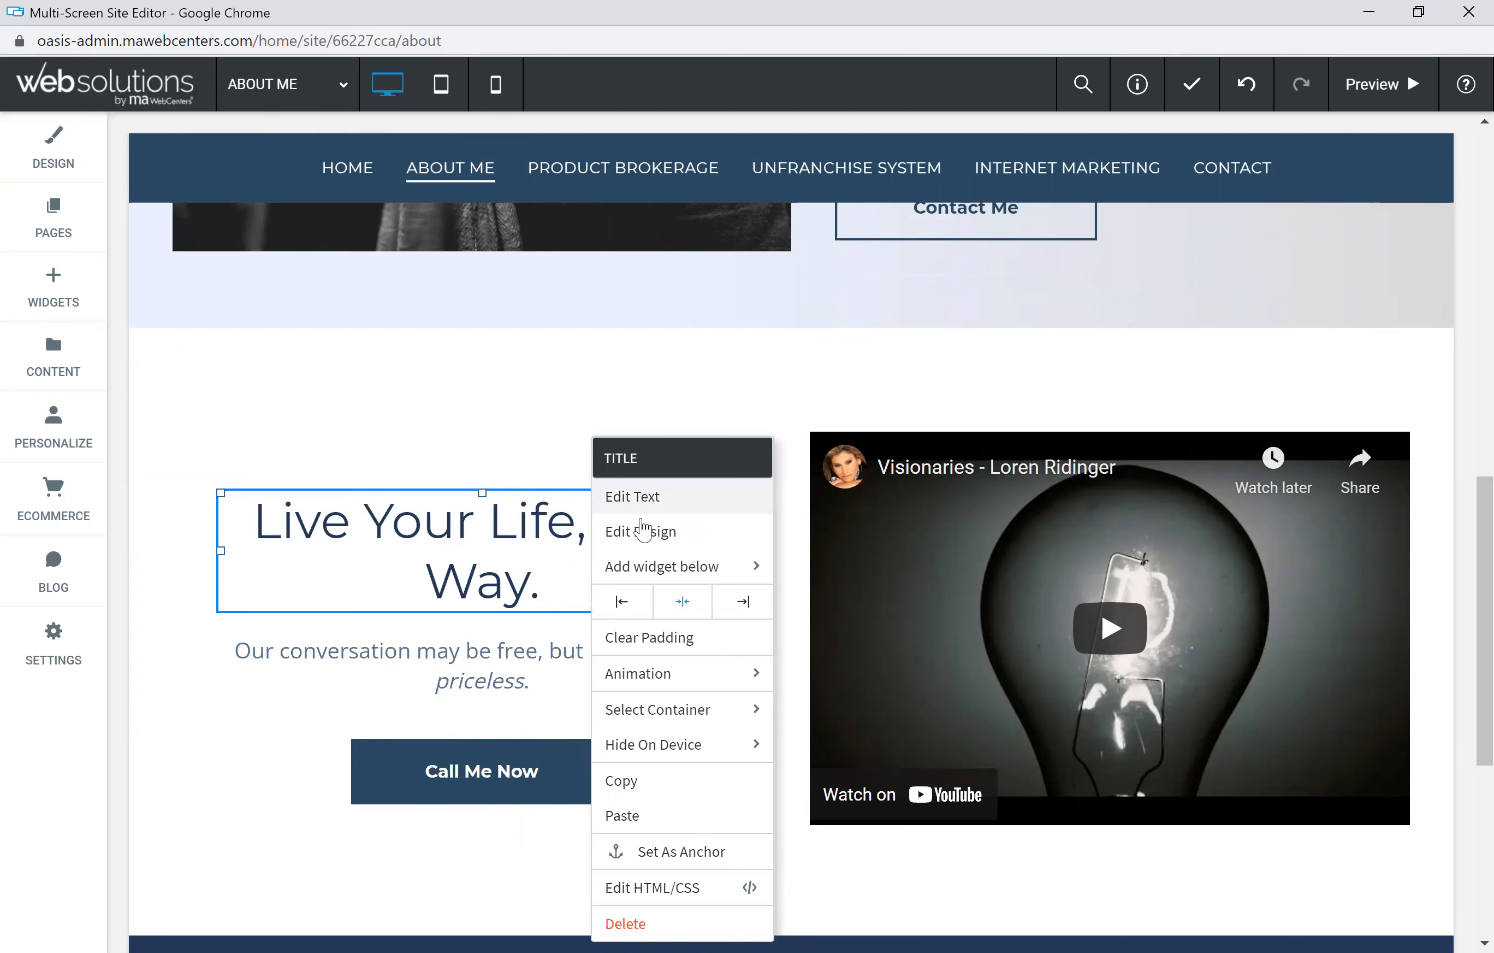
mouse_move(651, 578)
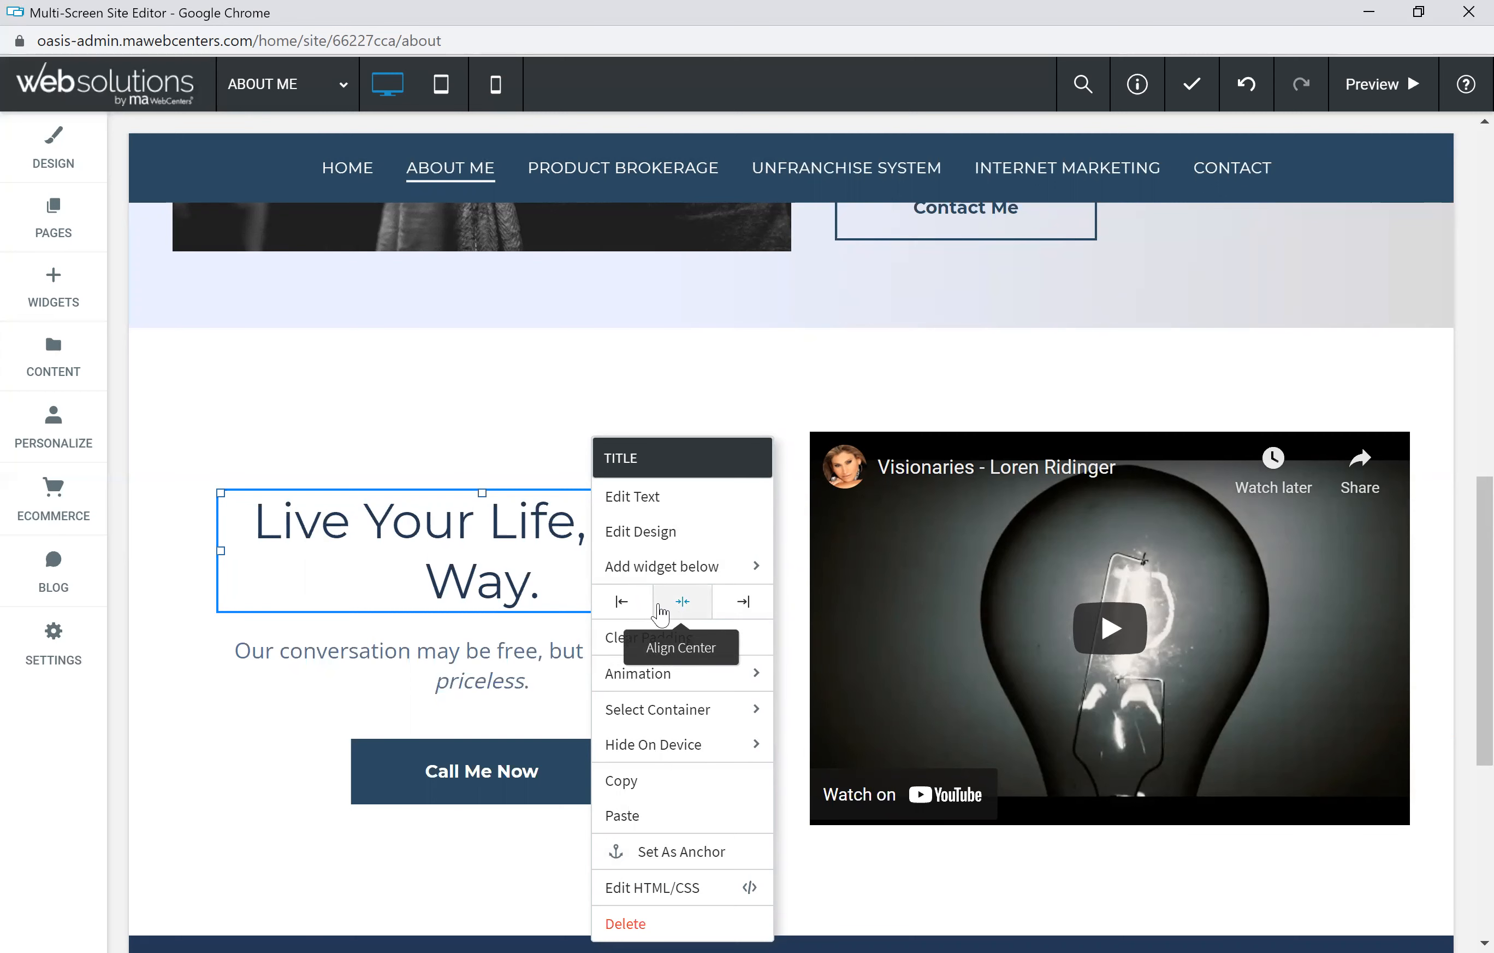
mouse_move(666, 716)
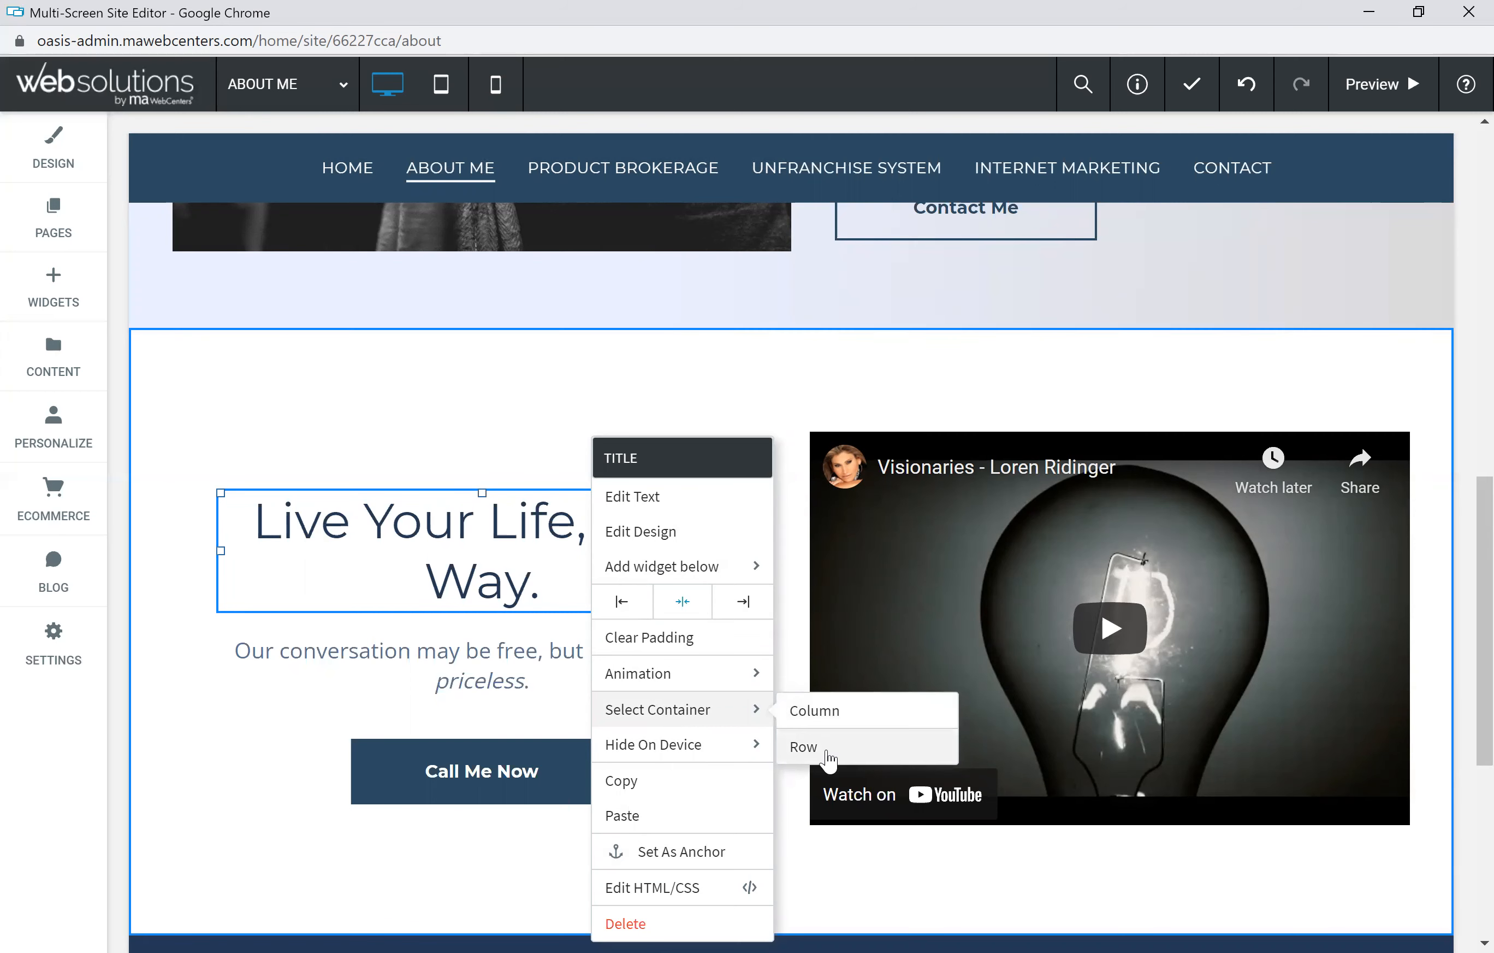
mouse_move(679, 756)
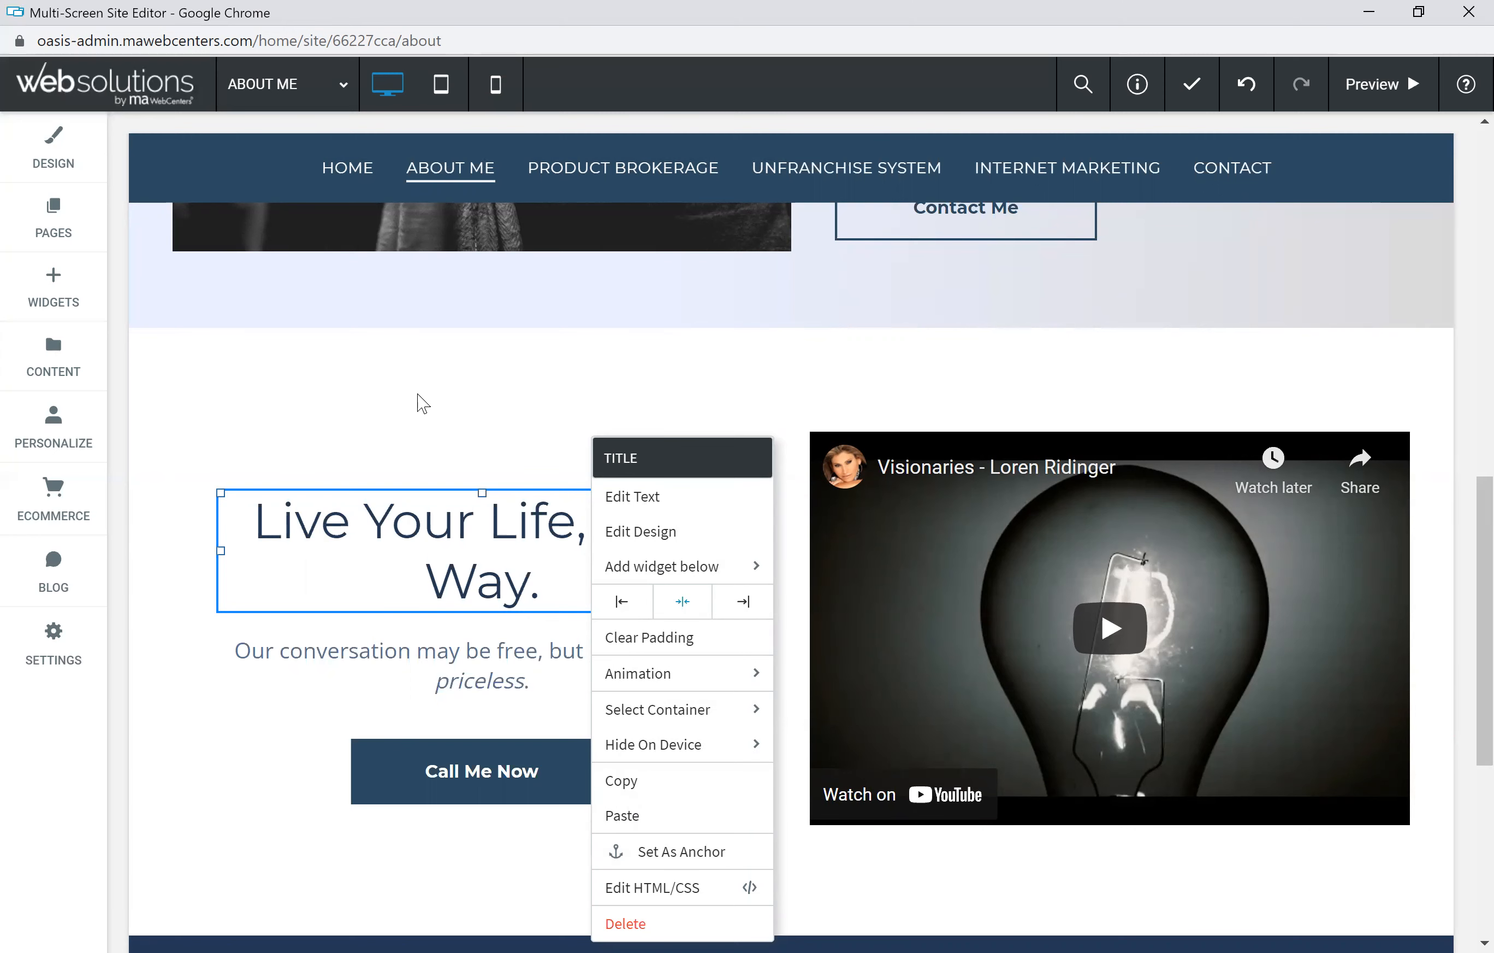
click(458, 404)
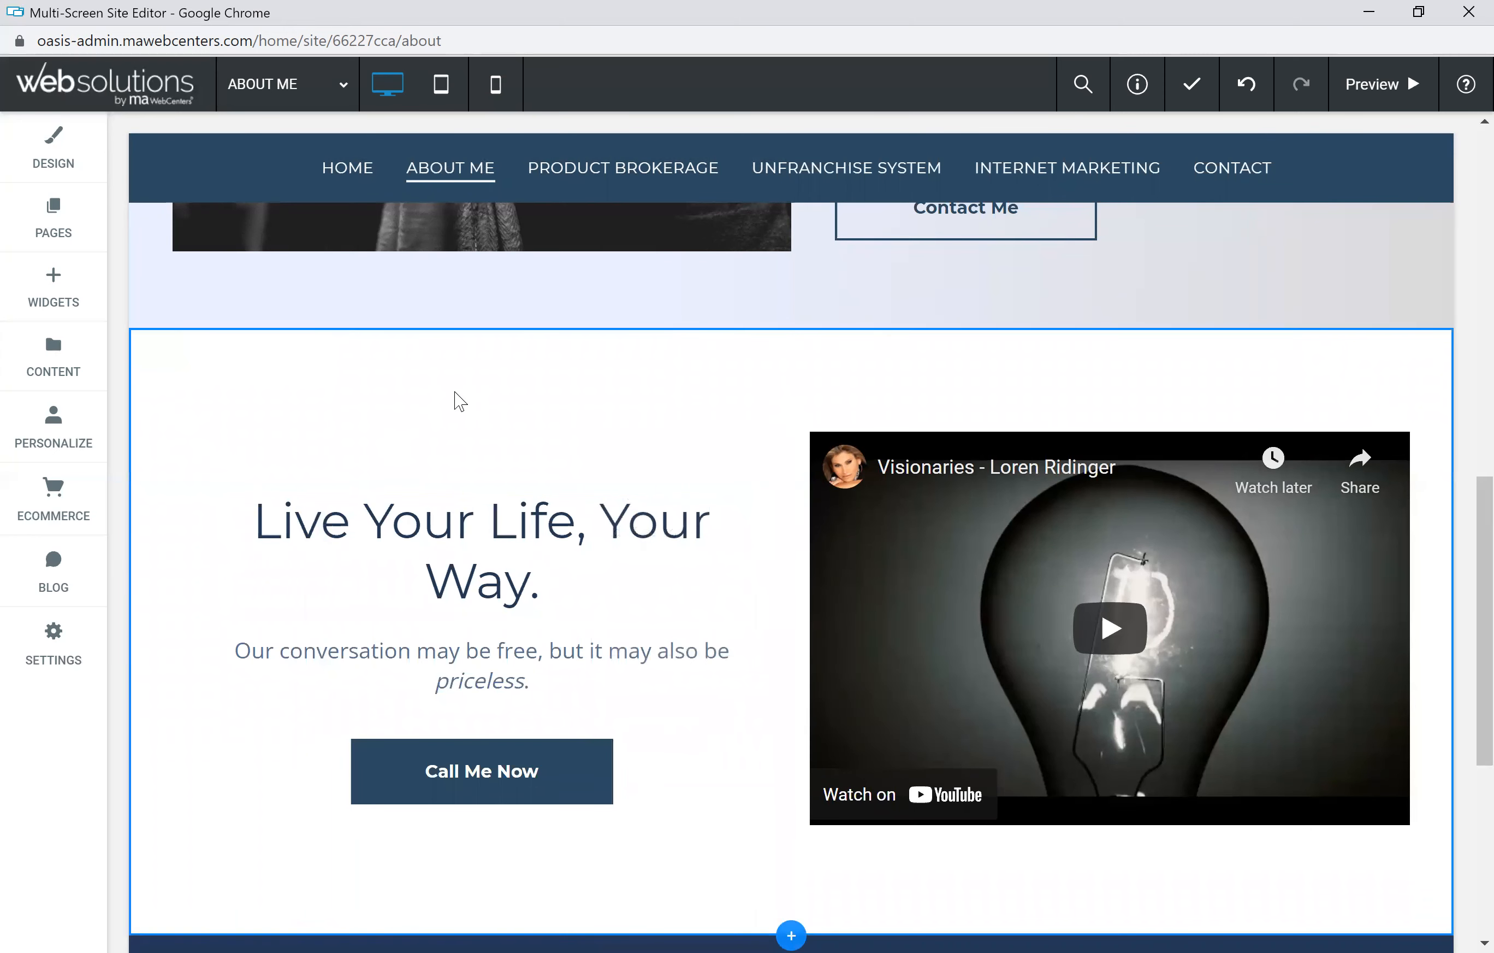
right_click(457, 404)
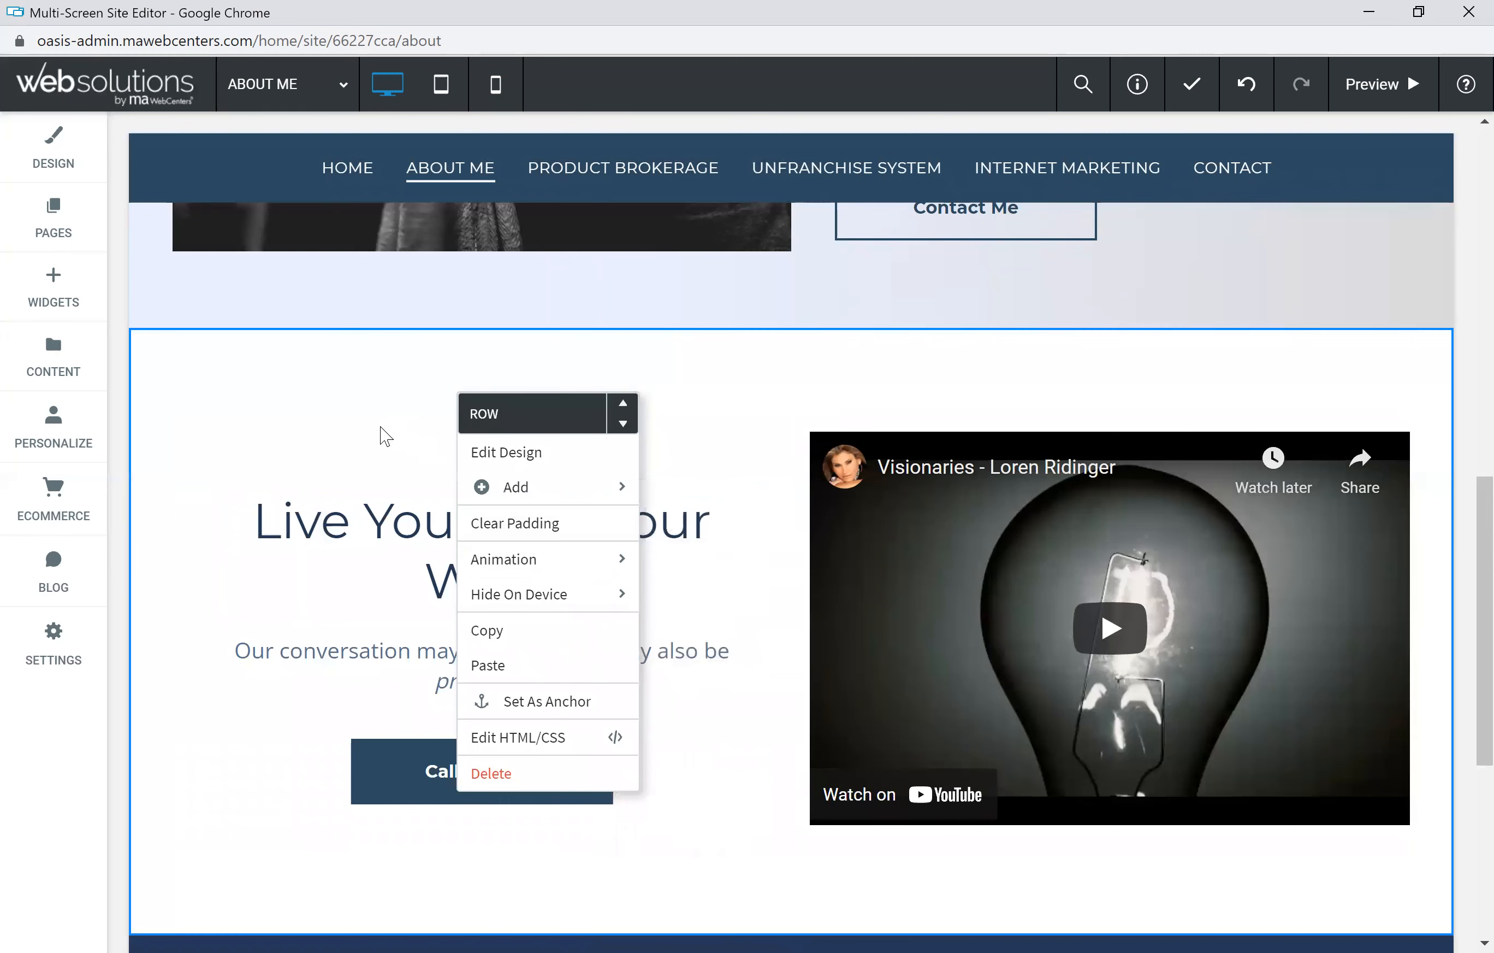
click(373, 413)
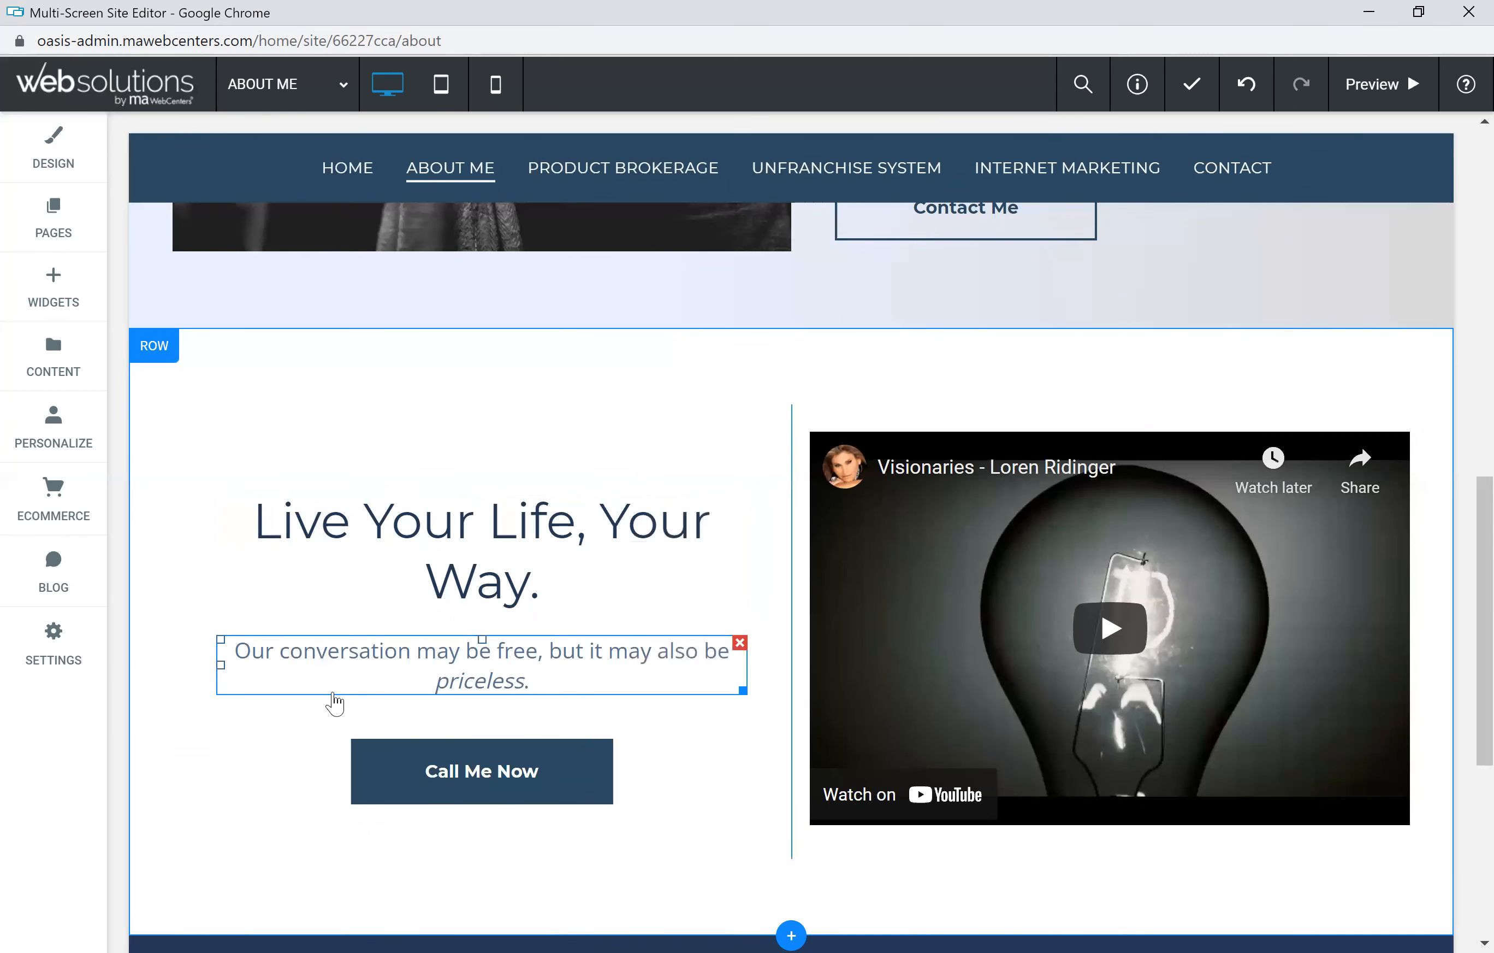
Move the "Live Your Life, Your Way." text column to the other side of the video column and back again
right_click(314, 768)
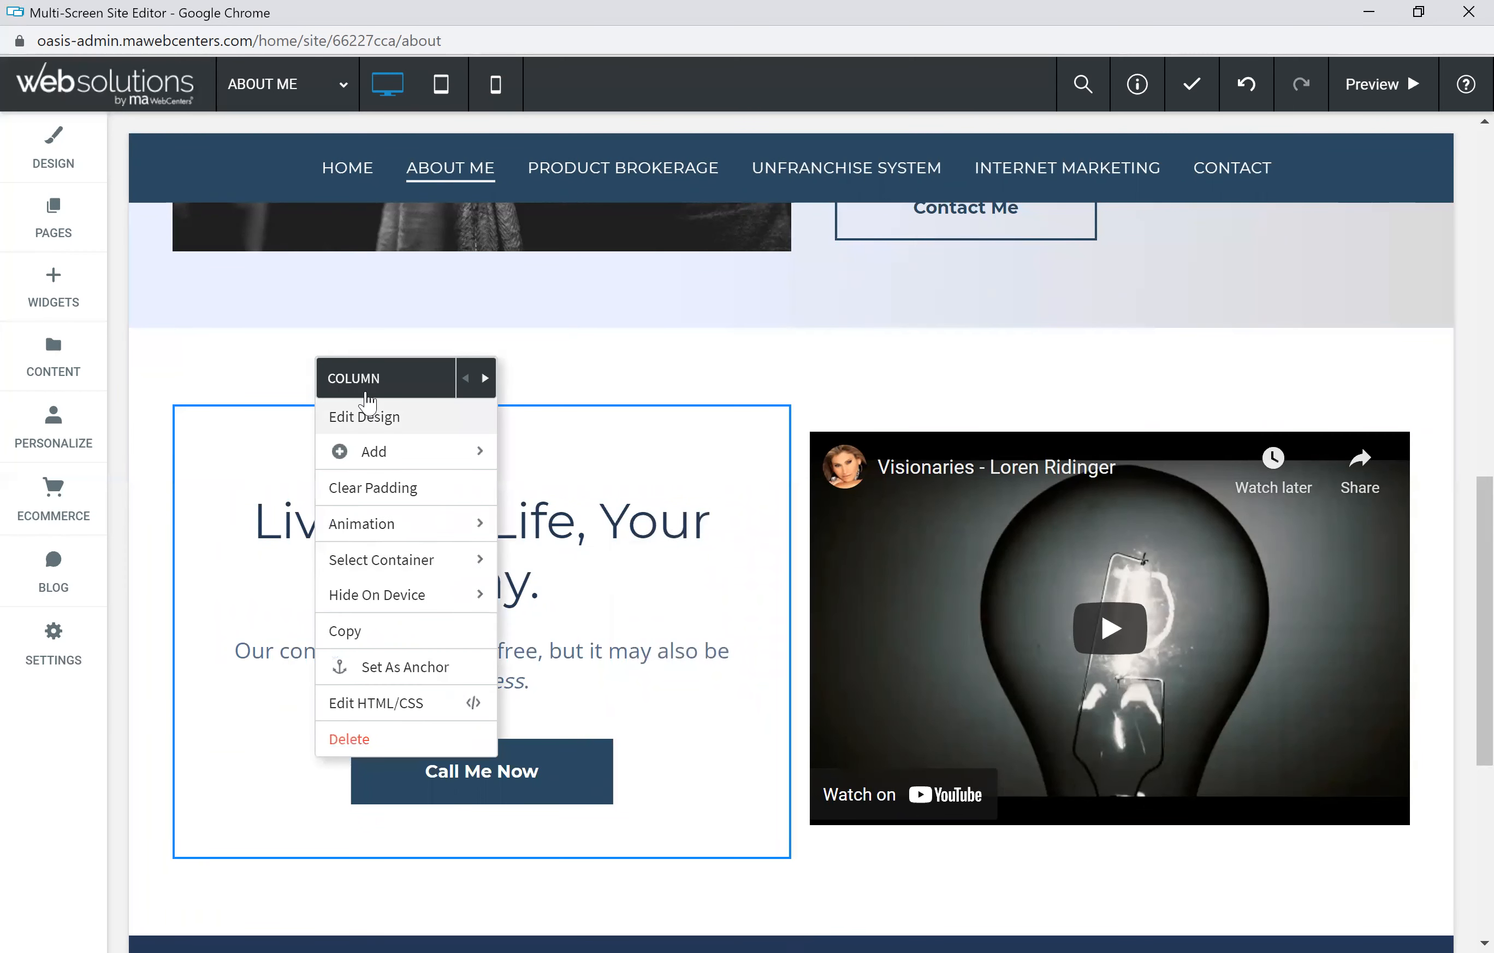
click(488, 378)
click(467, 379)
click(571, 376)
scroll(710, 450, up, 1)
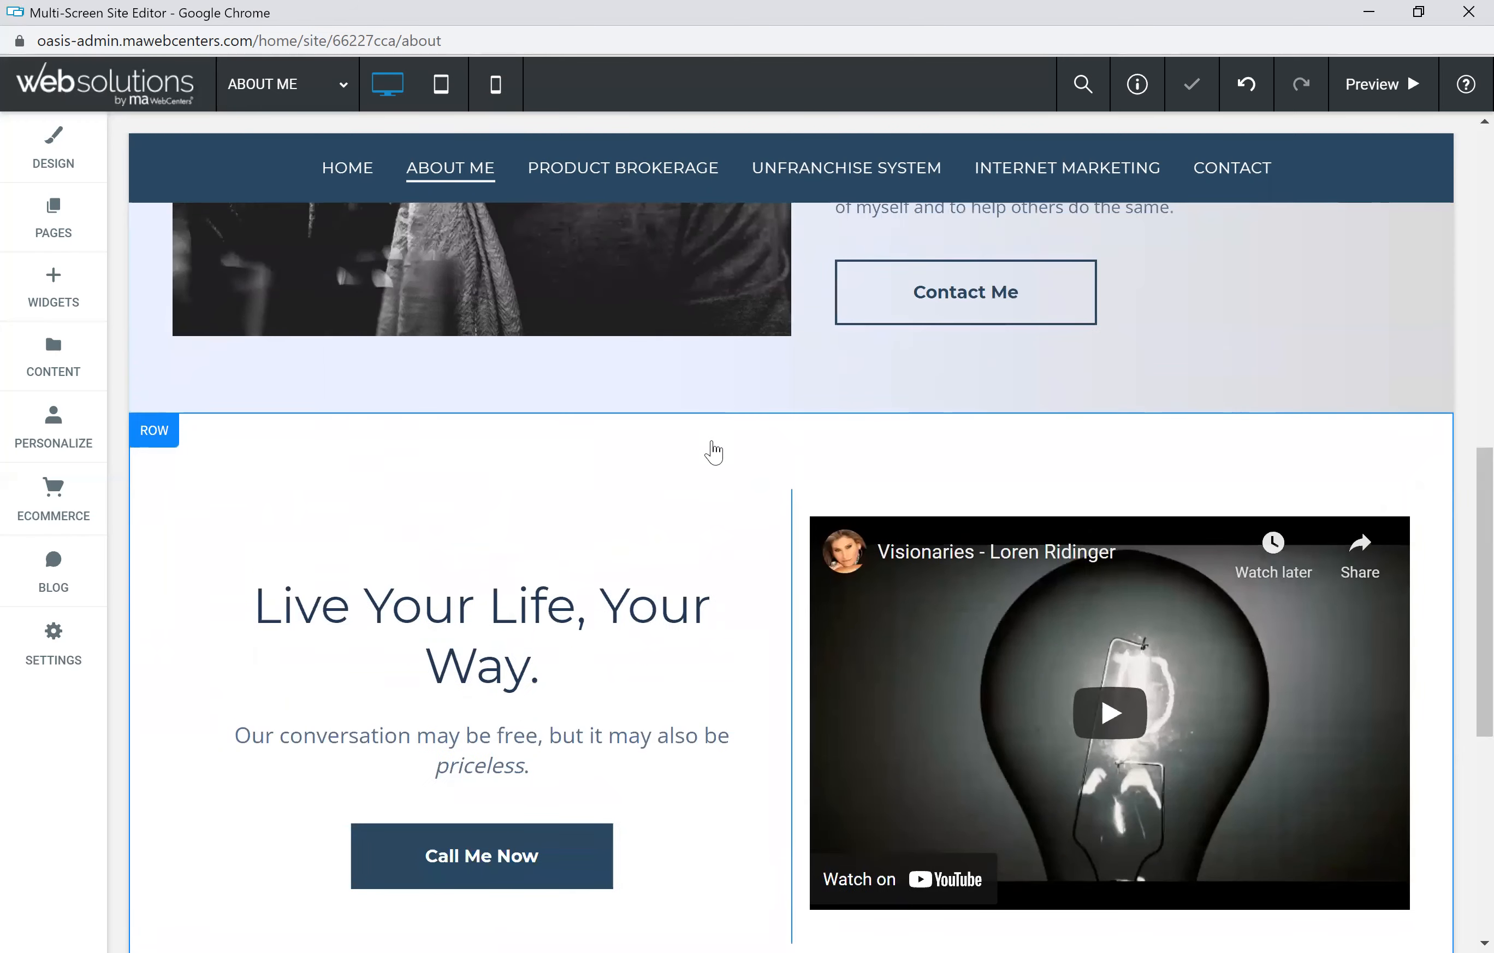
Open the design settings of the "Live Your Life, Your Way." row and view its background color choices
scroll(714, 452, up, 7)
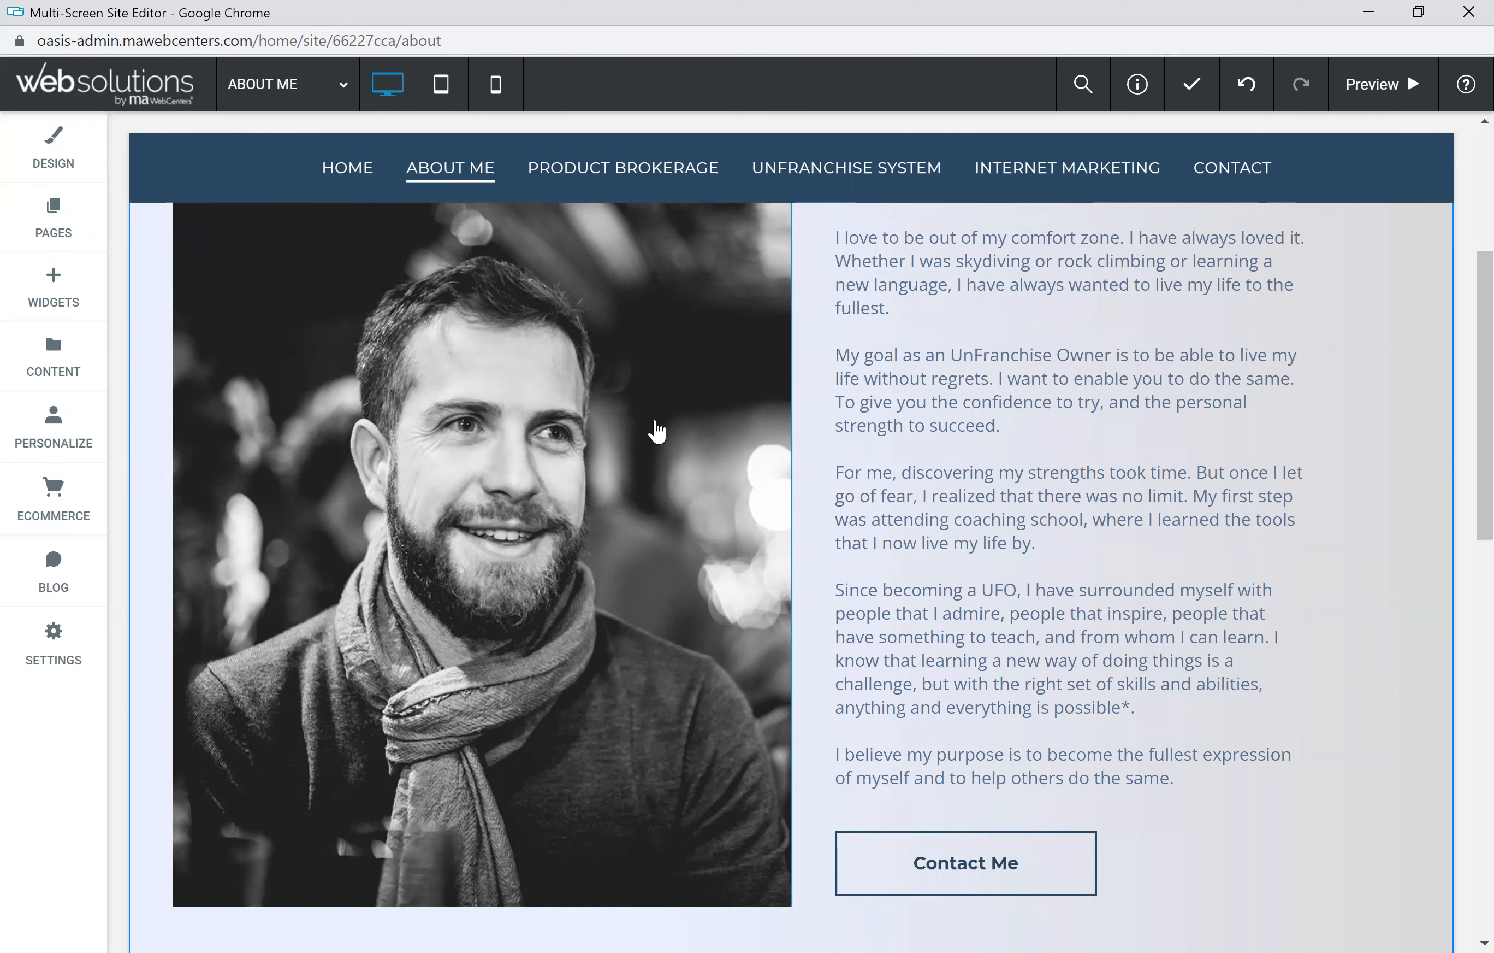
scroll(656, 431, down, 2)
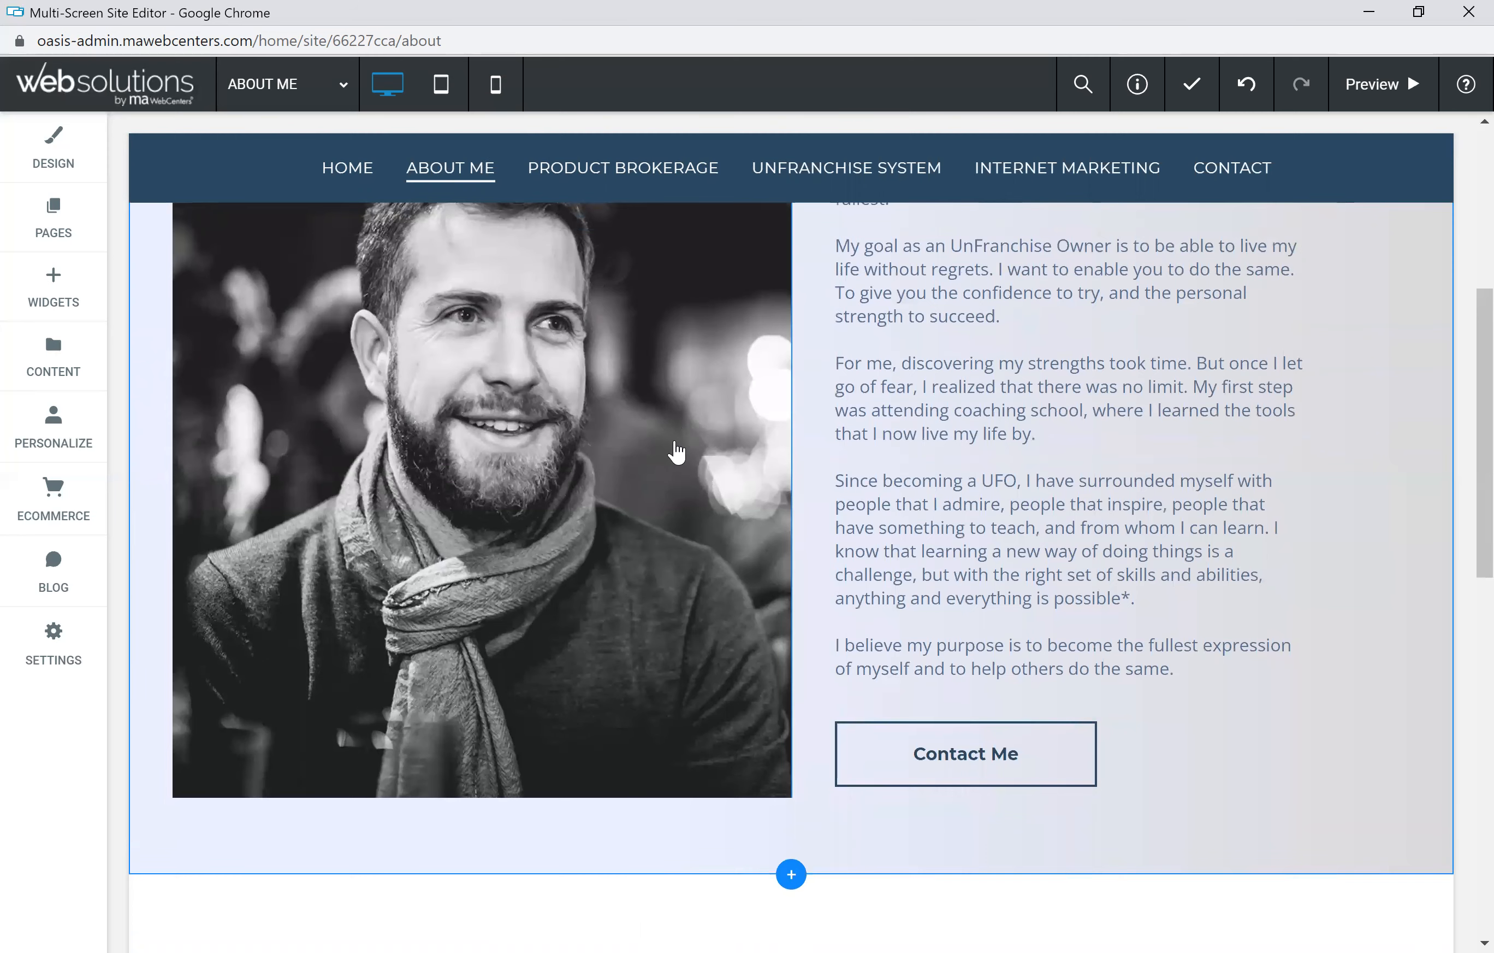
scroll(650, 461, down, 6)
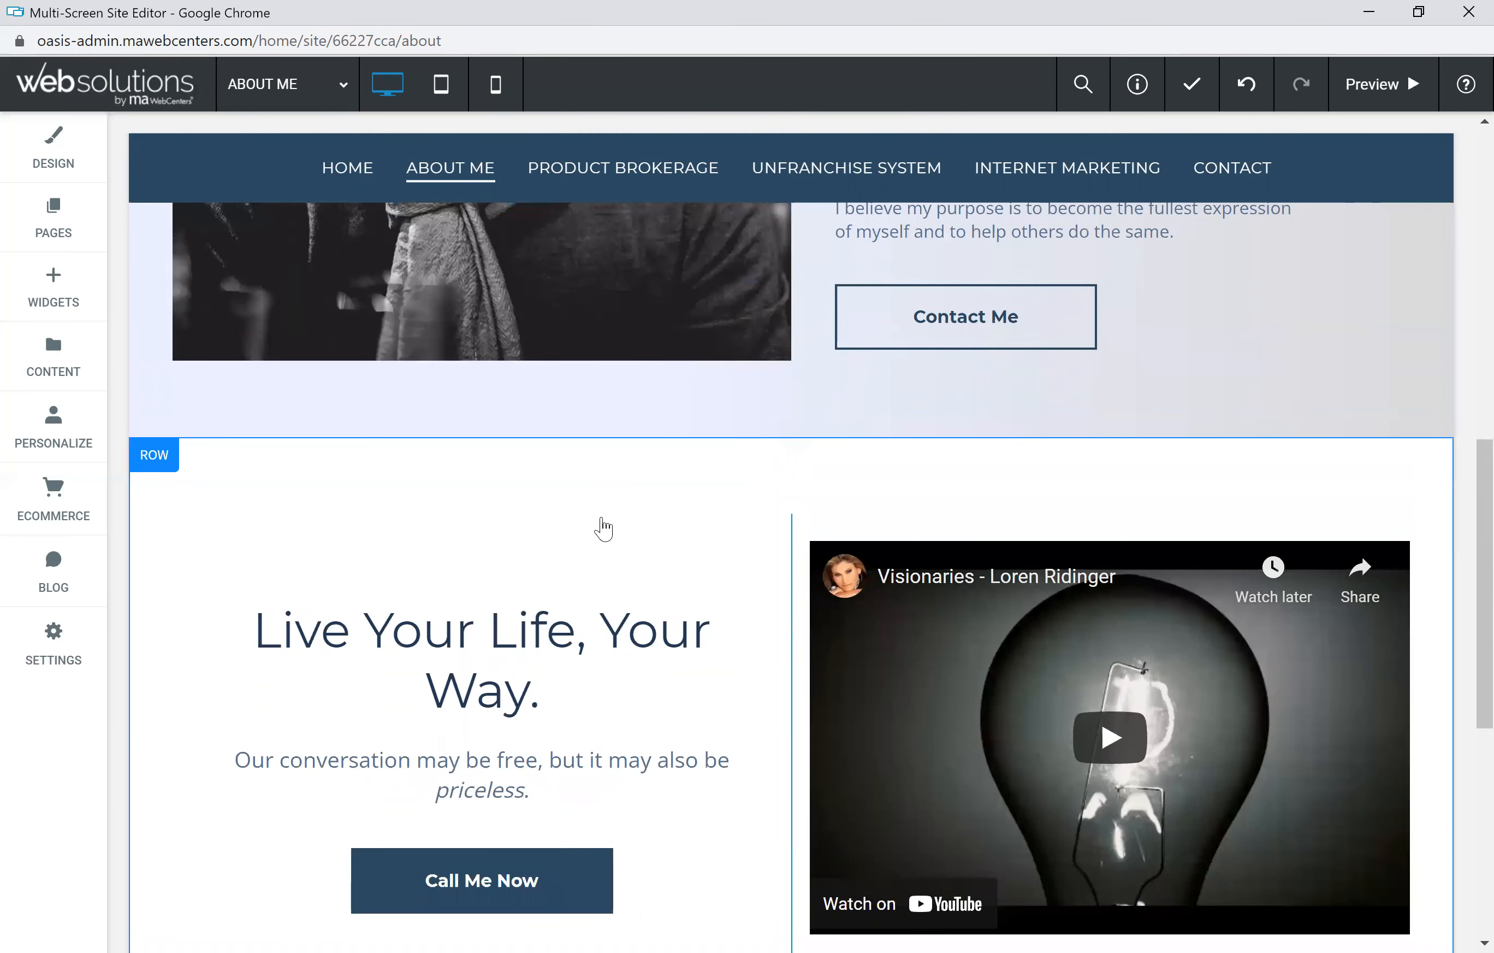
click(158, 473)
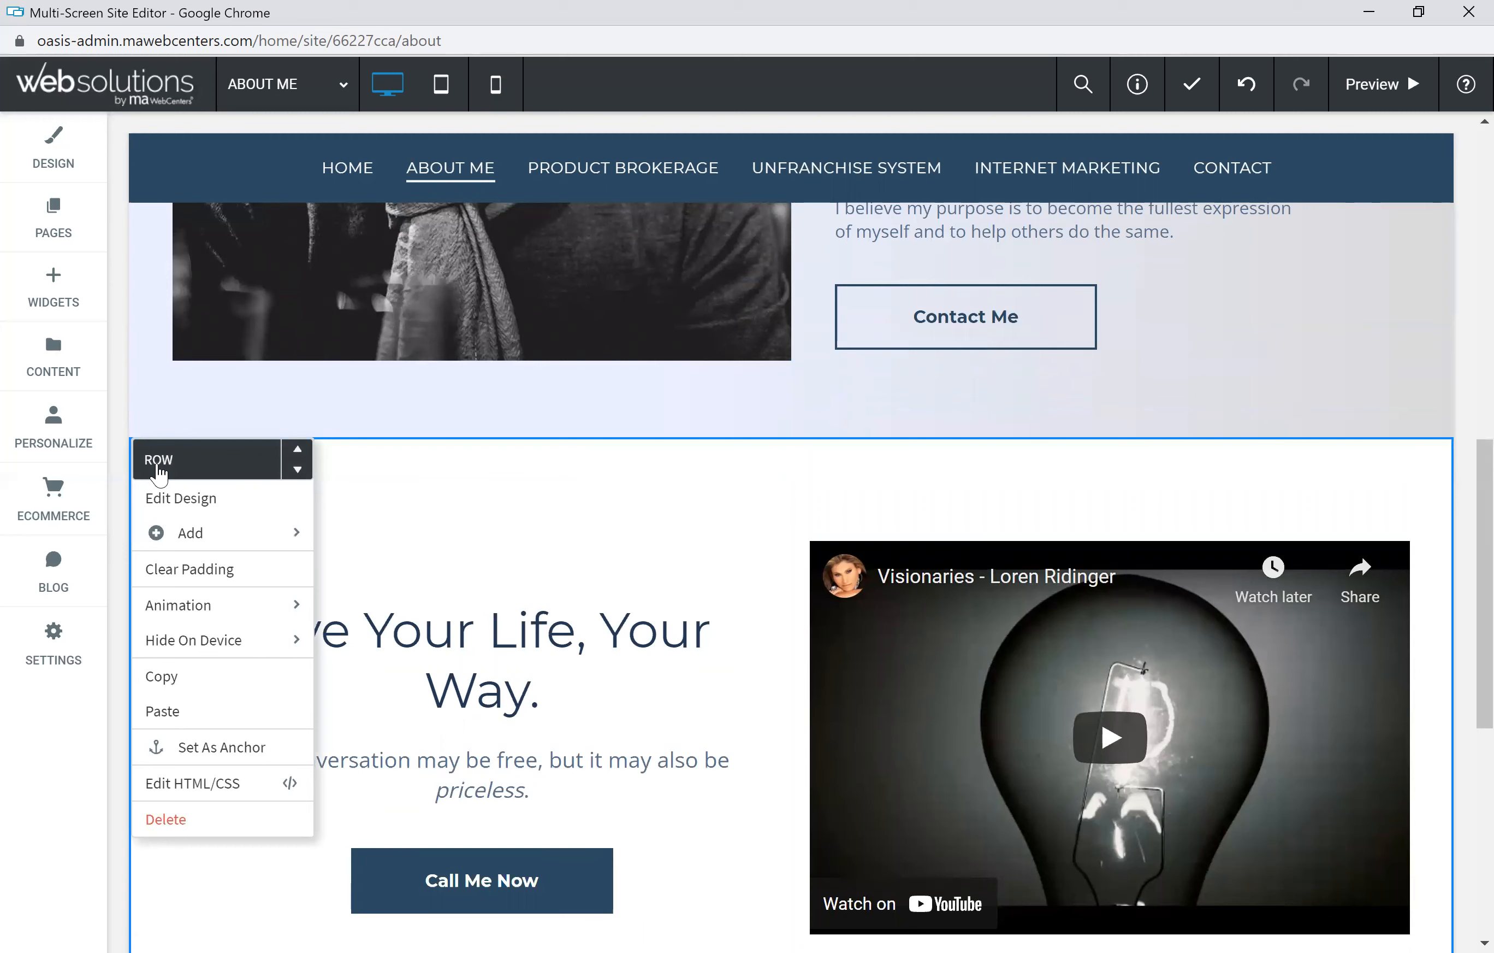
click(183, 499)
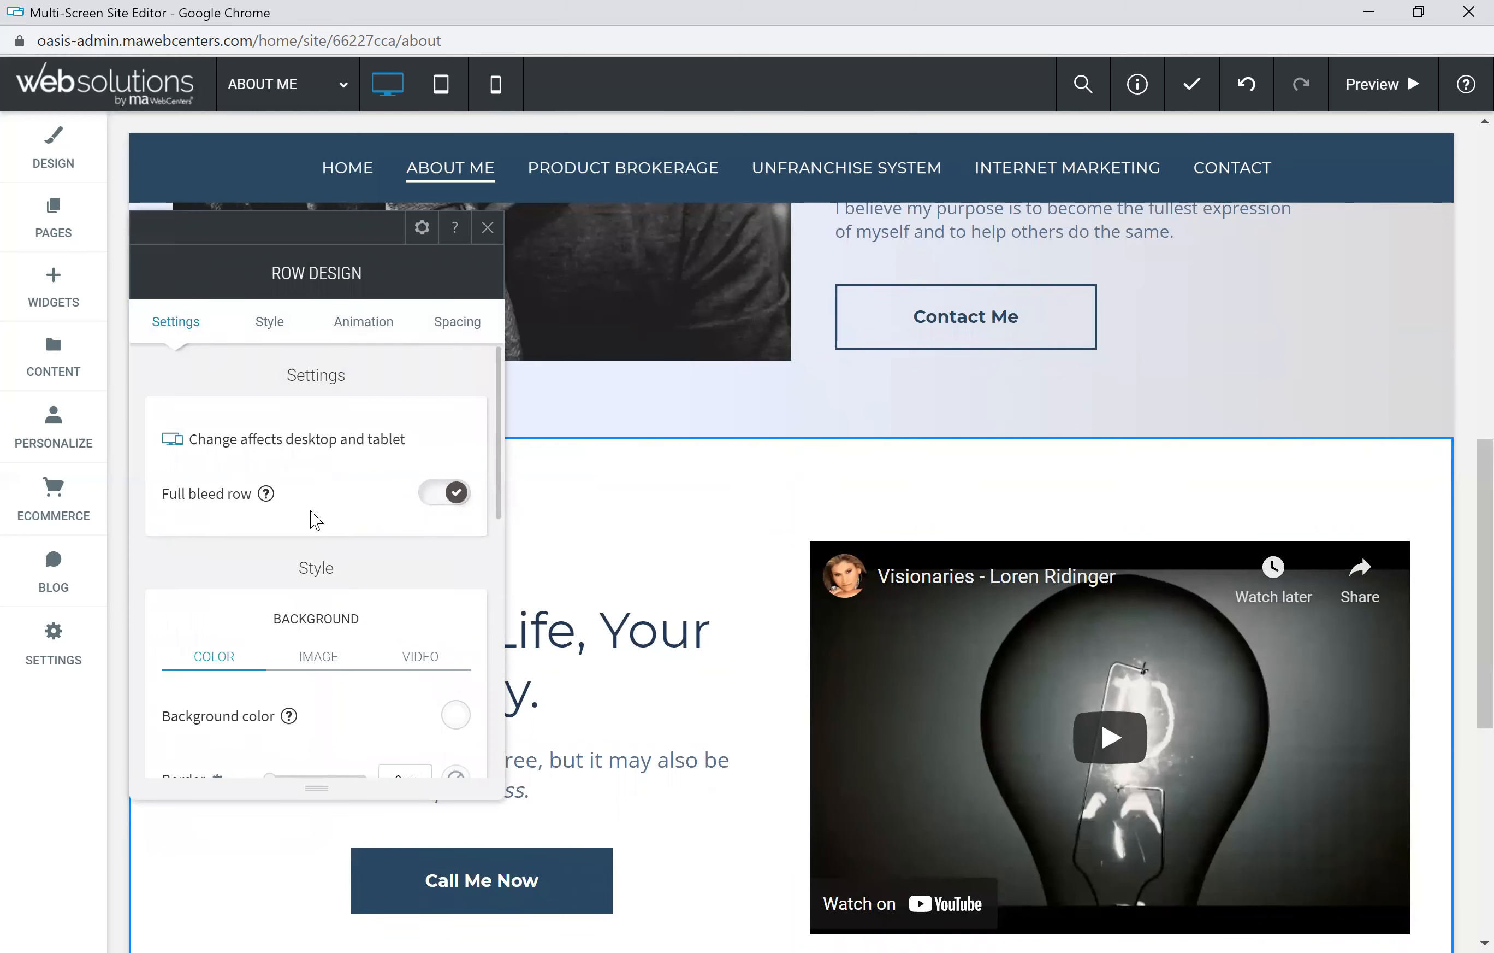
scroll(251, 477, down, 3)
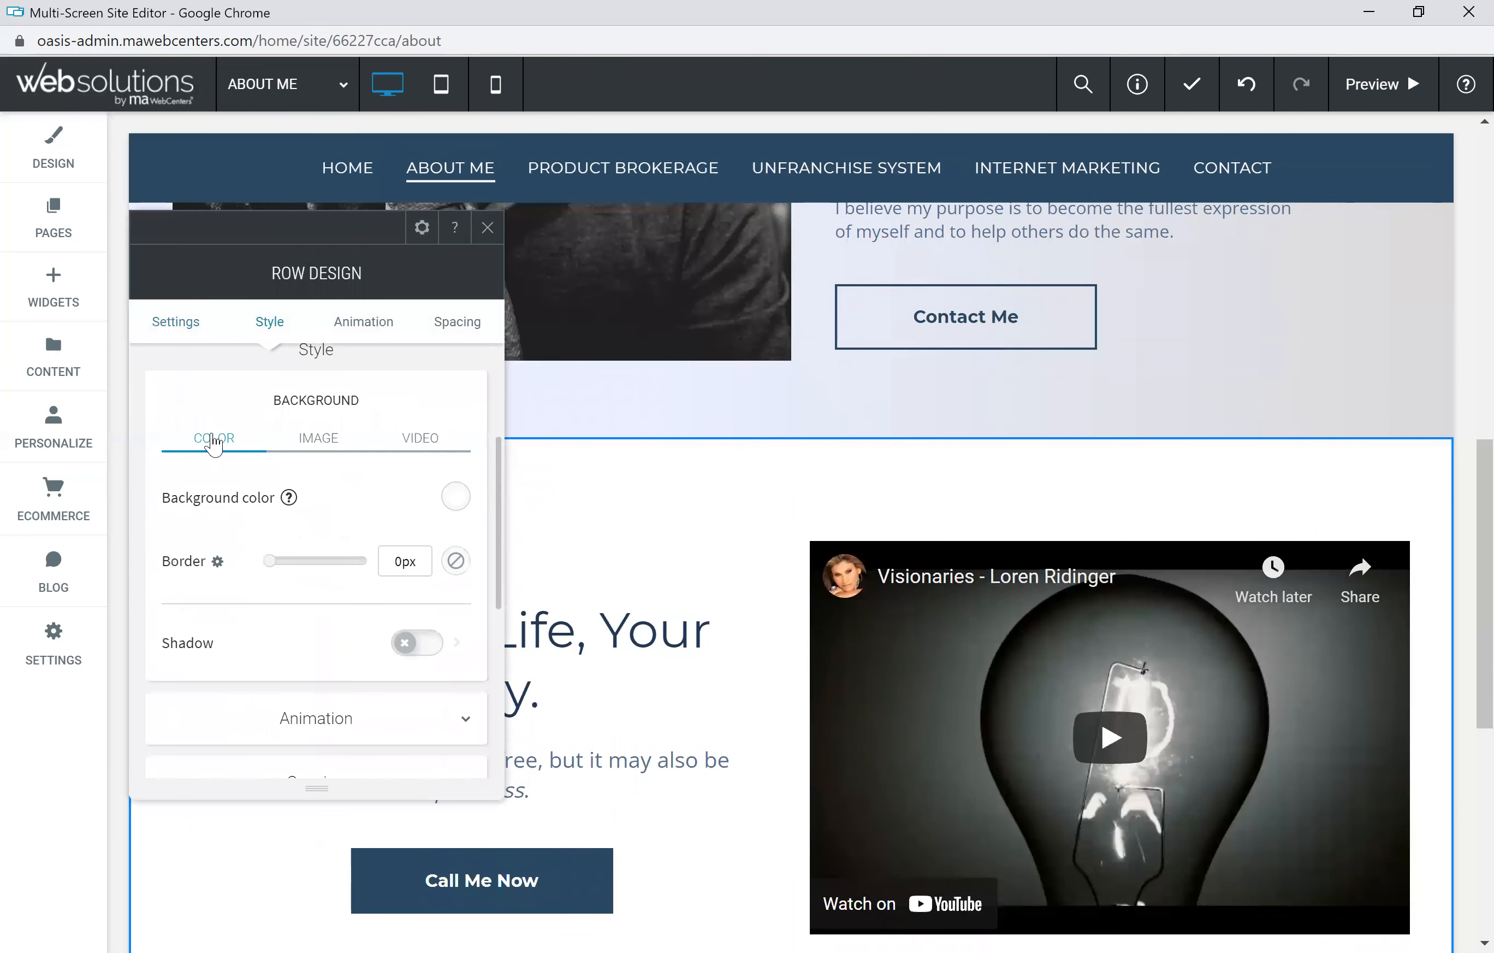
click(456, 498)
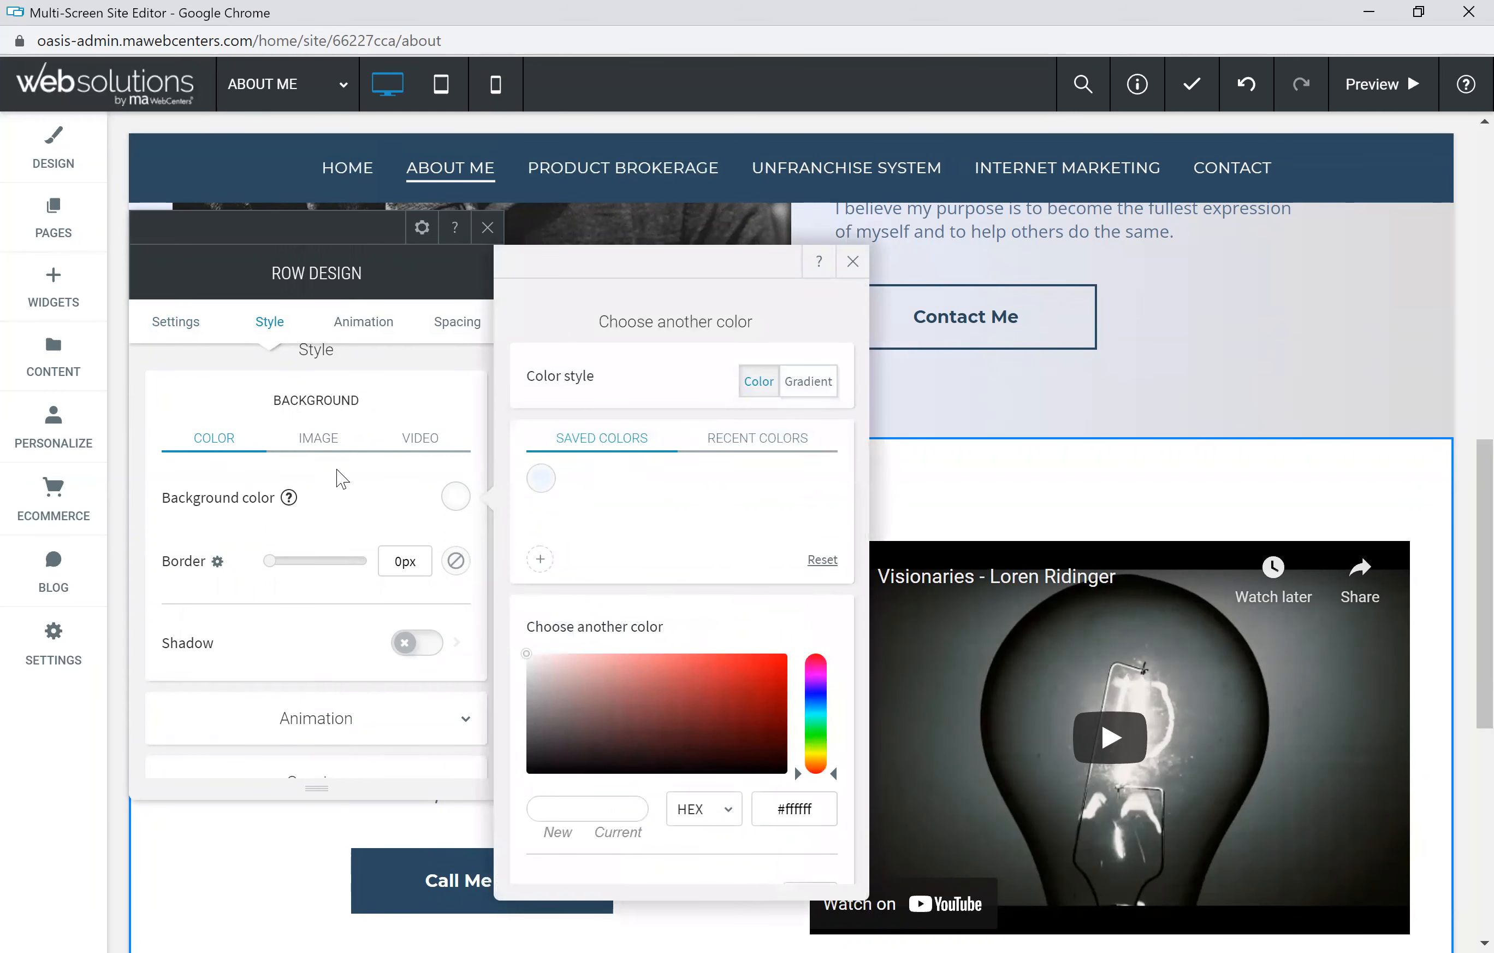
Add a background slider to the row with the smiling friends, the standing business team and the couple at a desk photos
click(320, 439)
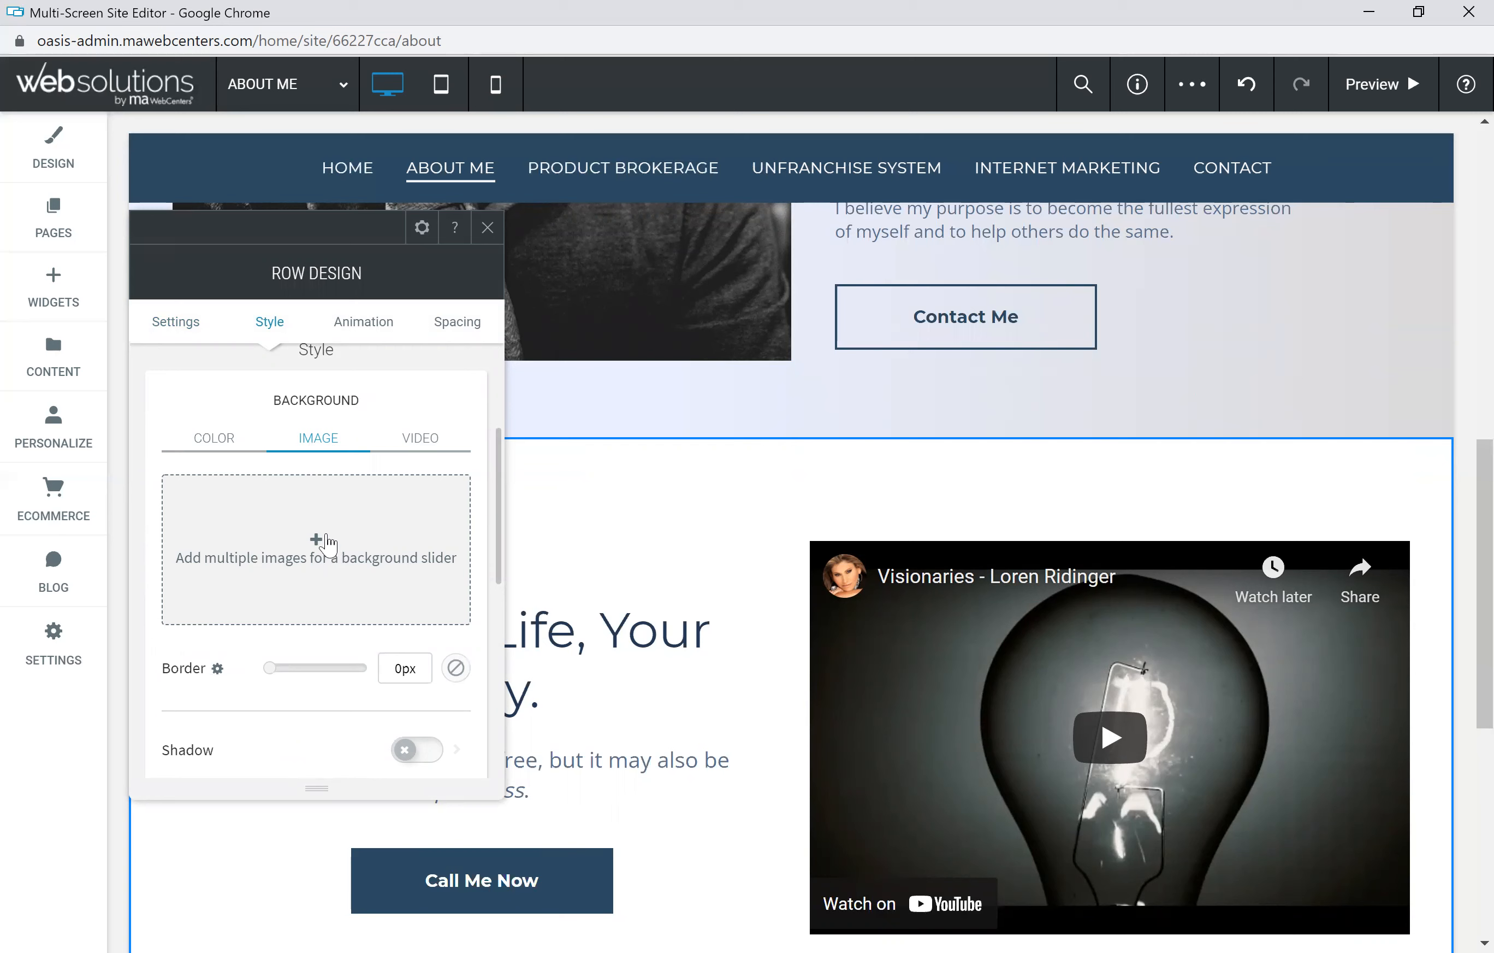
click(318, 546)
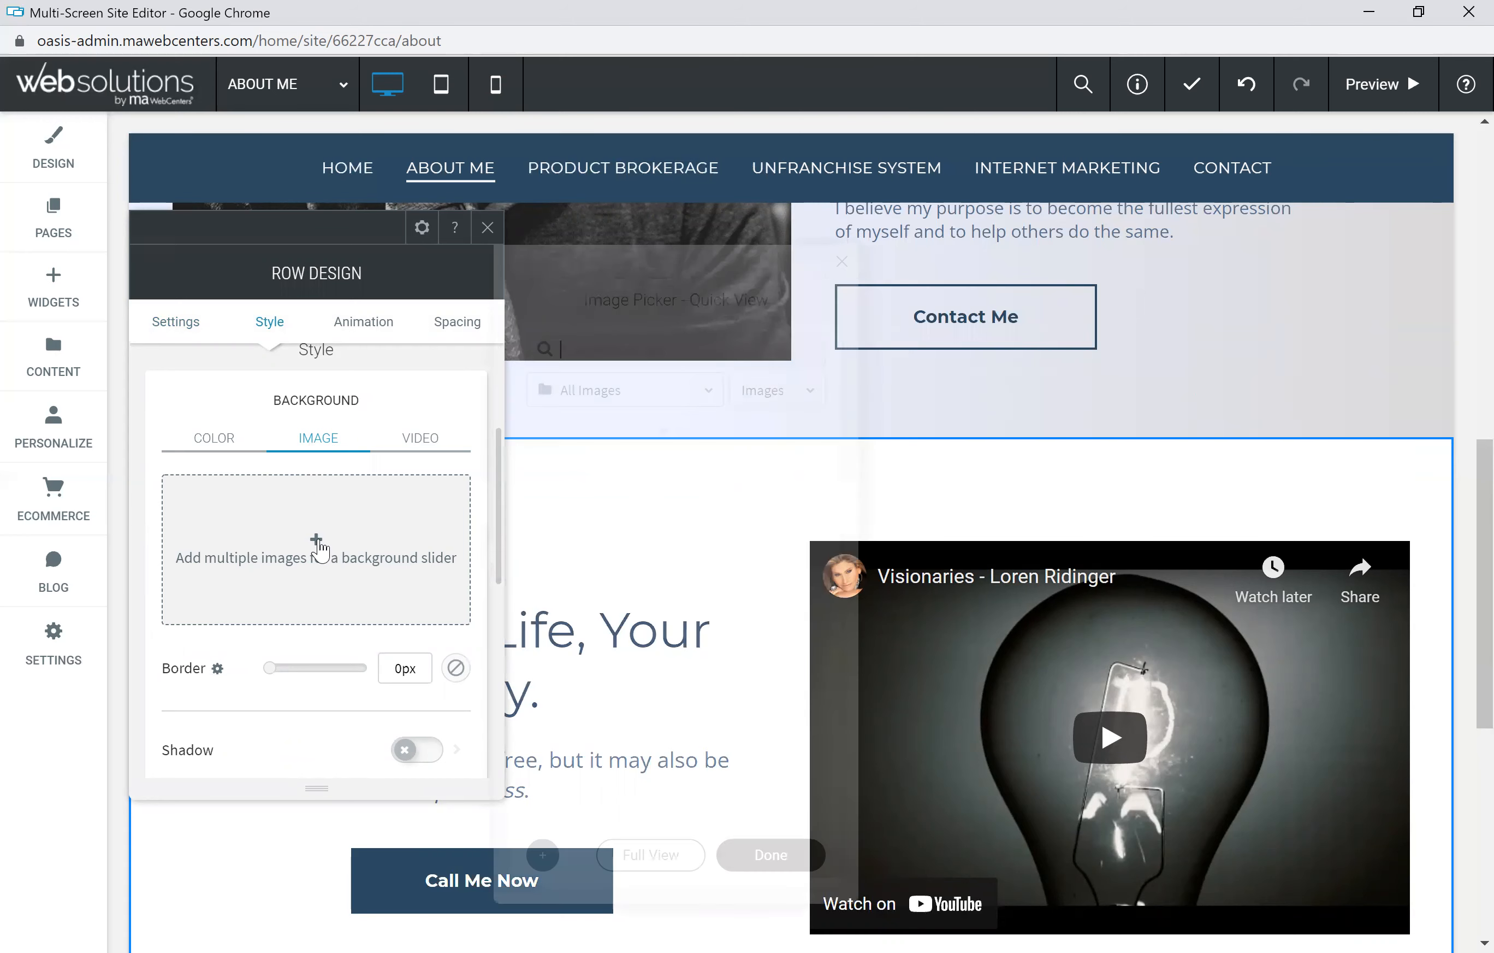
scroll(650, 574, down, 5)
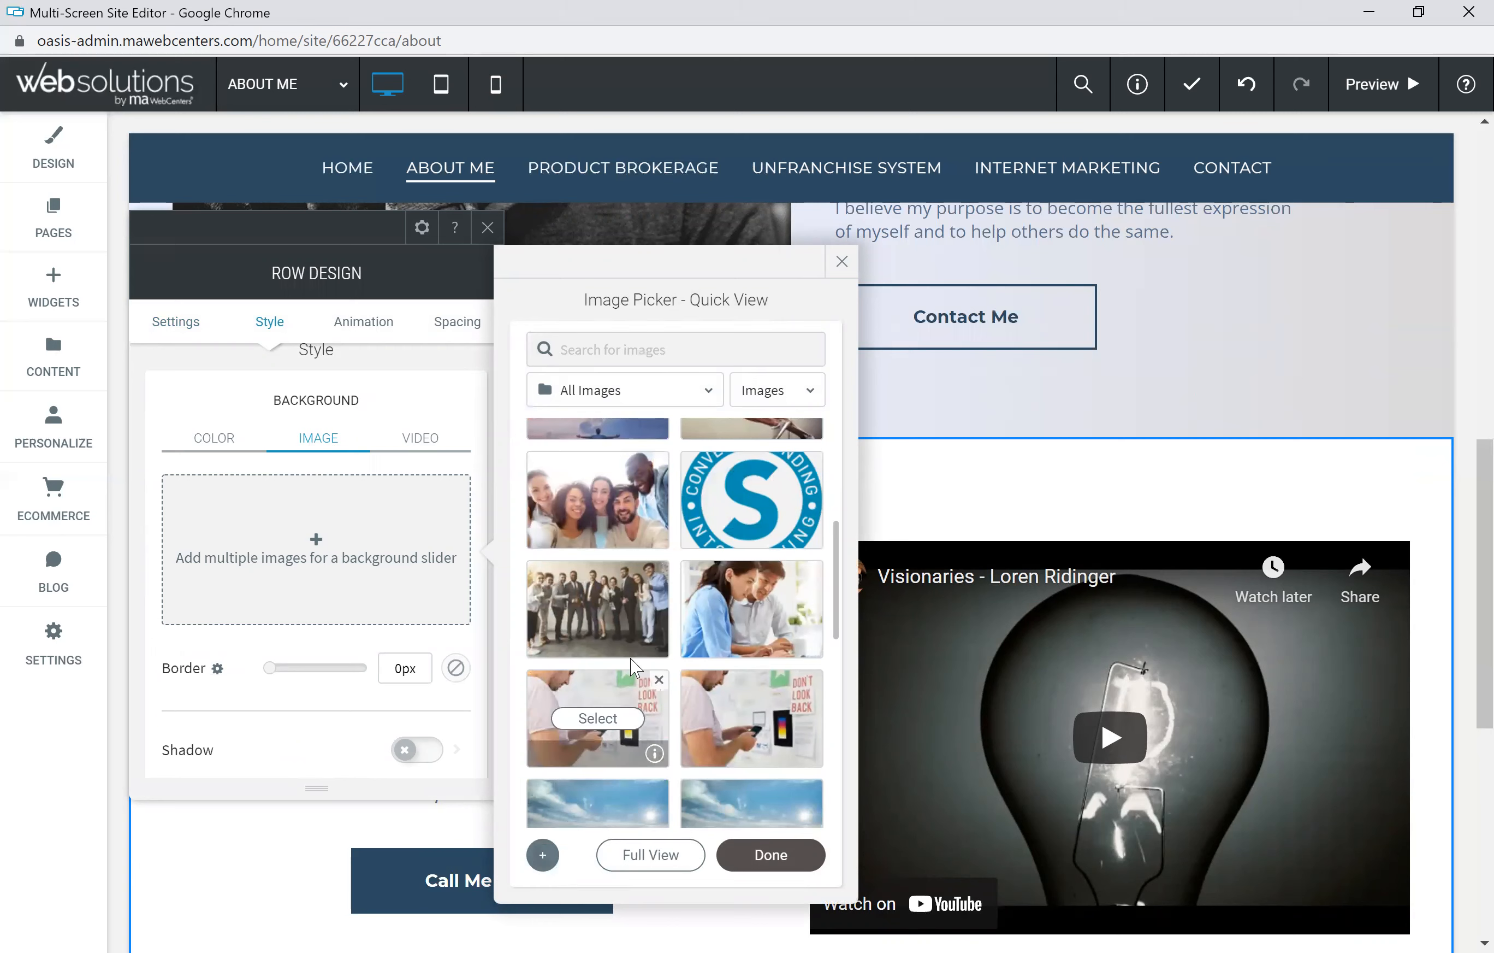
click(609, 505)
click(608, 615)
click(760, 615)
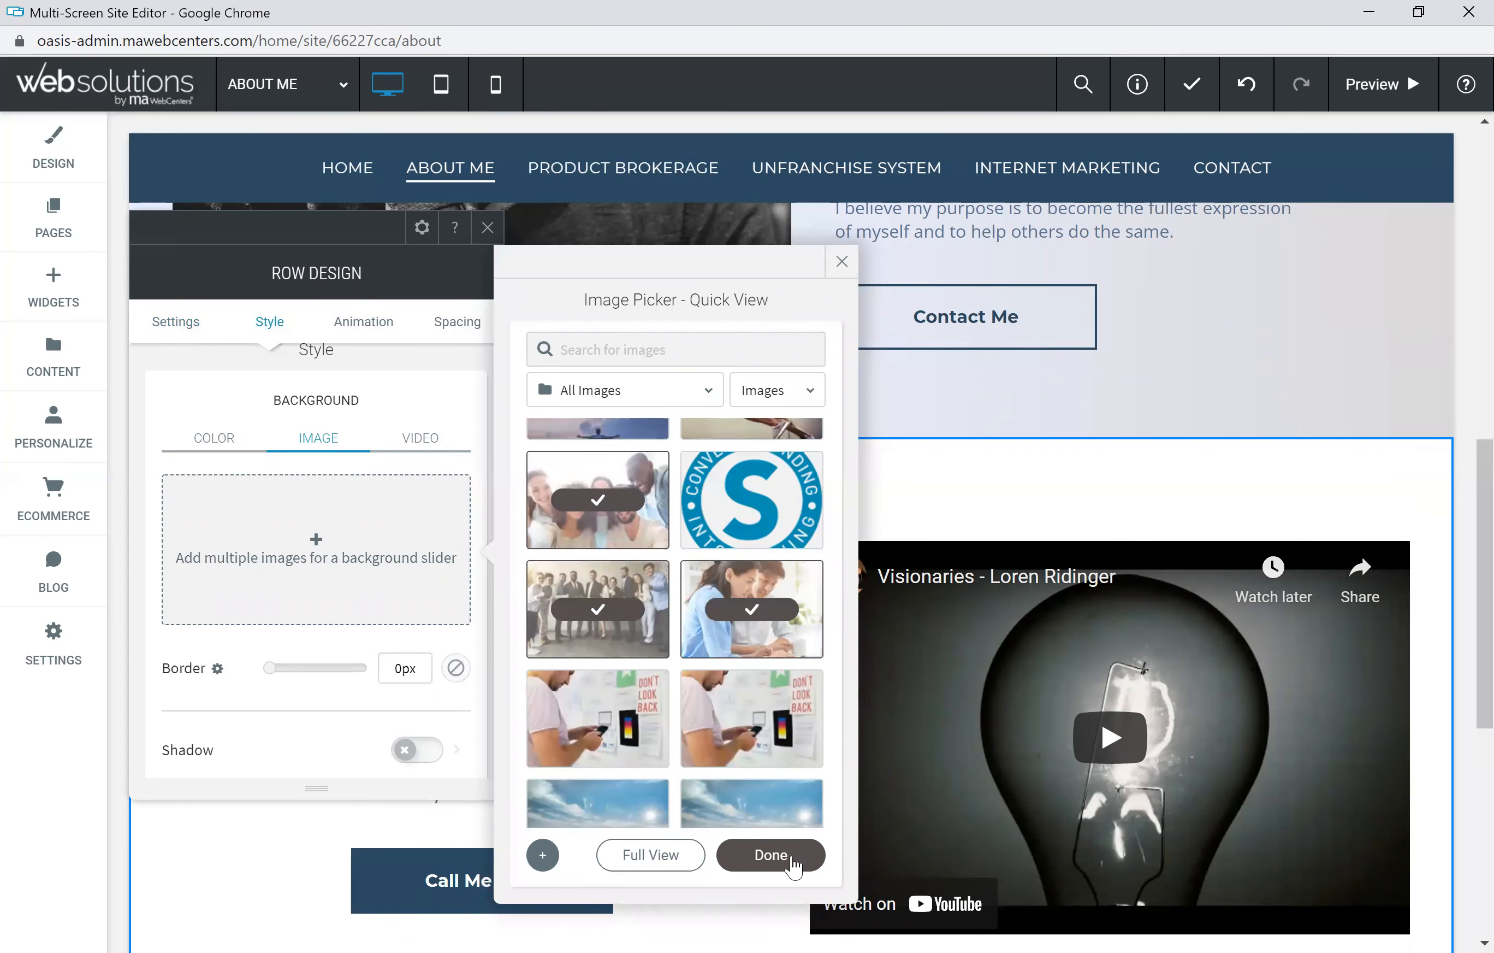
click(771, 855)
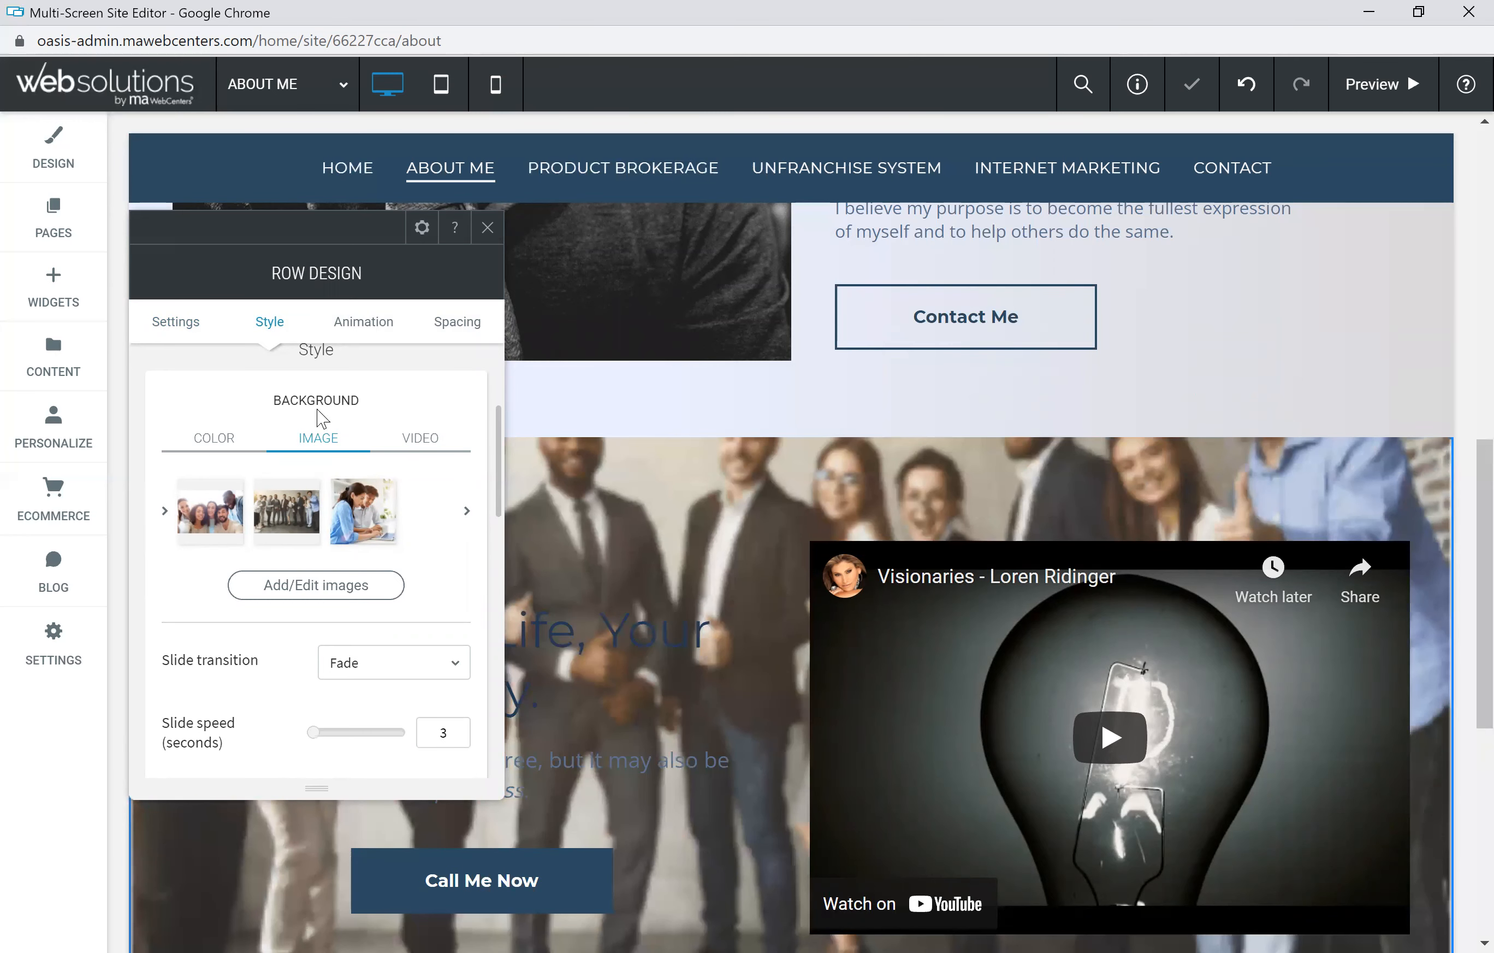
Review the row's video background options and the image slider's transition, speed and display settings
click(421, 439)
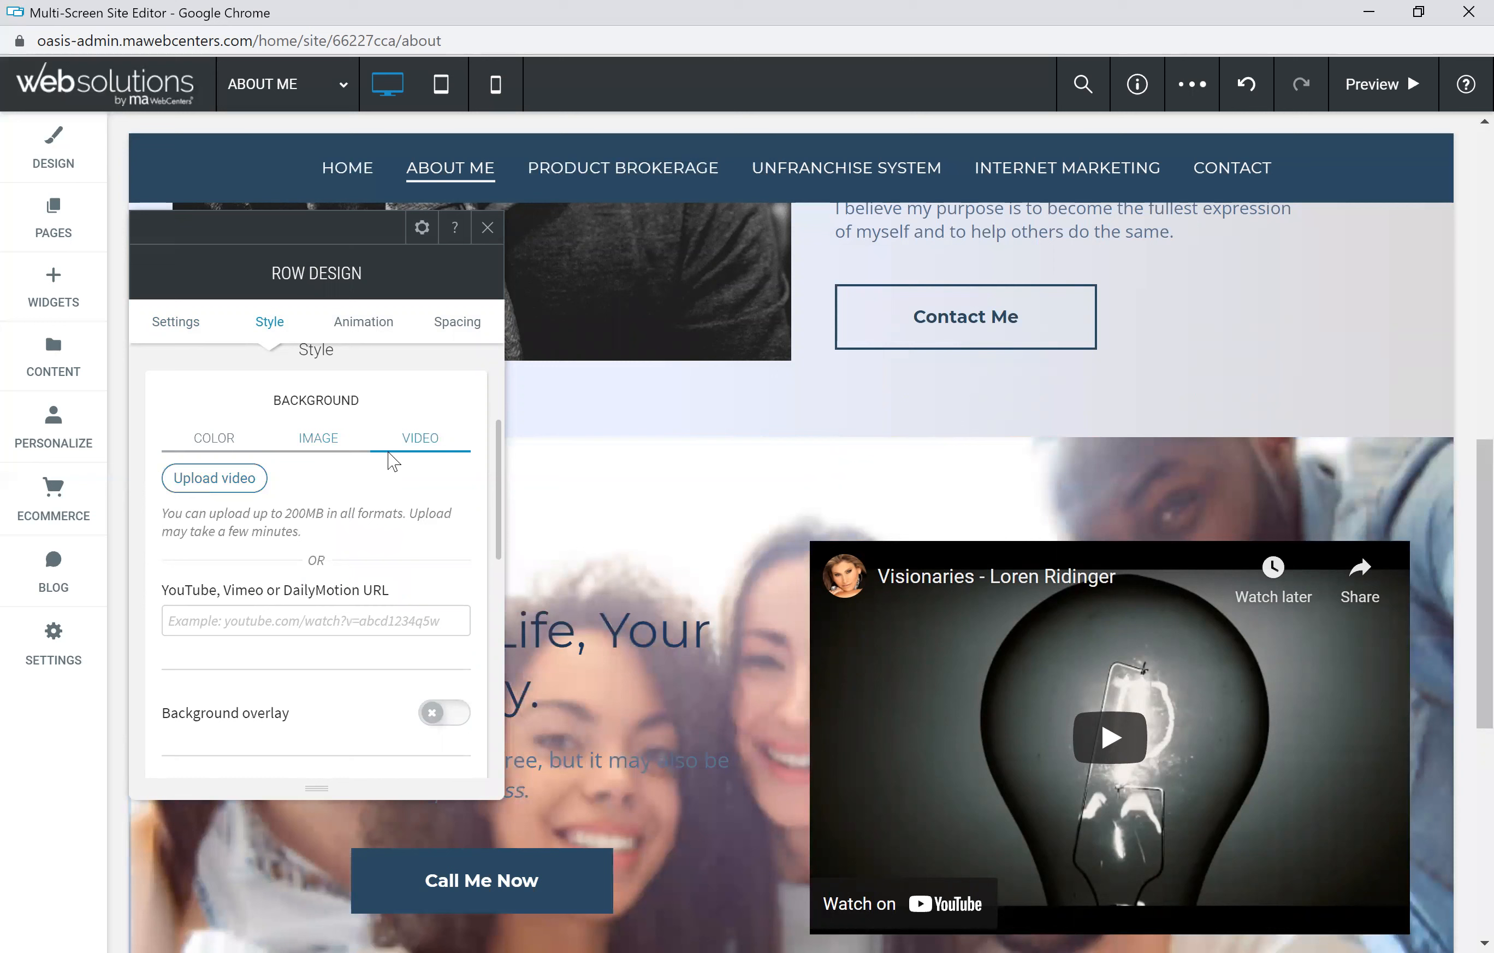
click(321, 439)
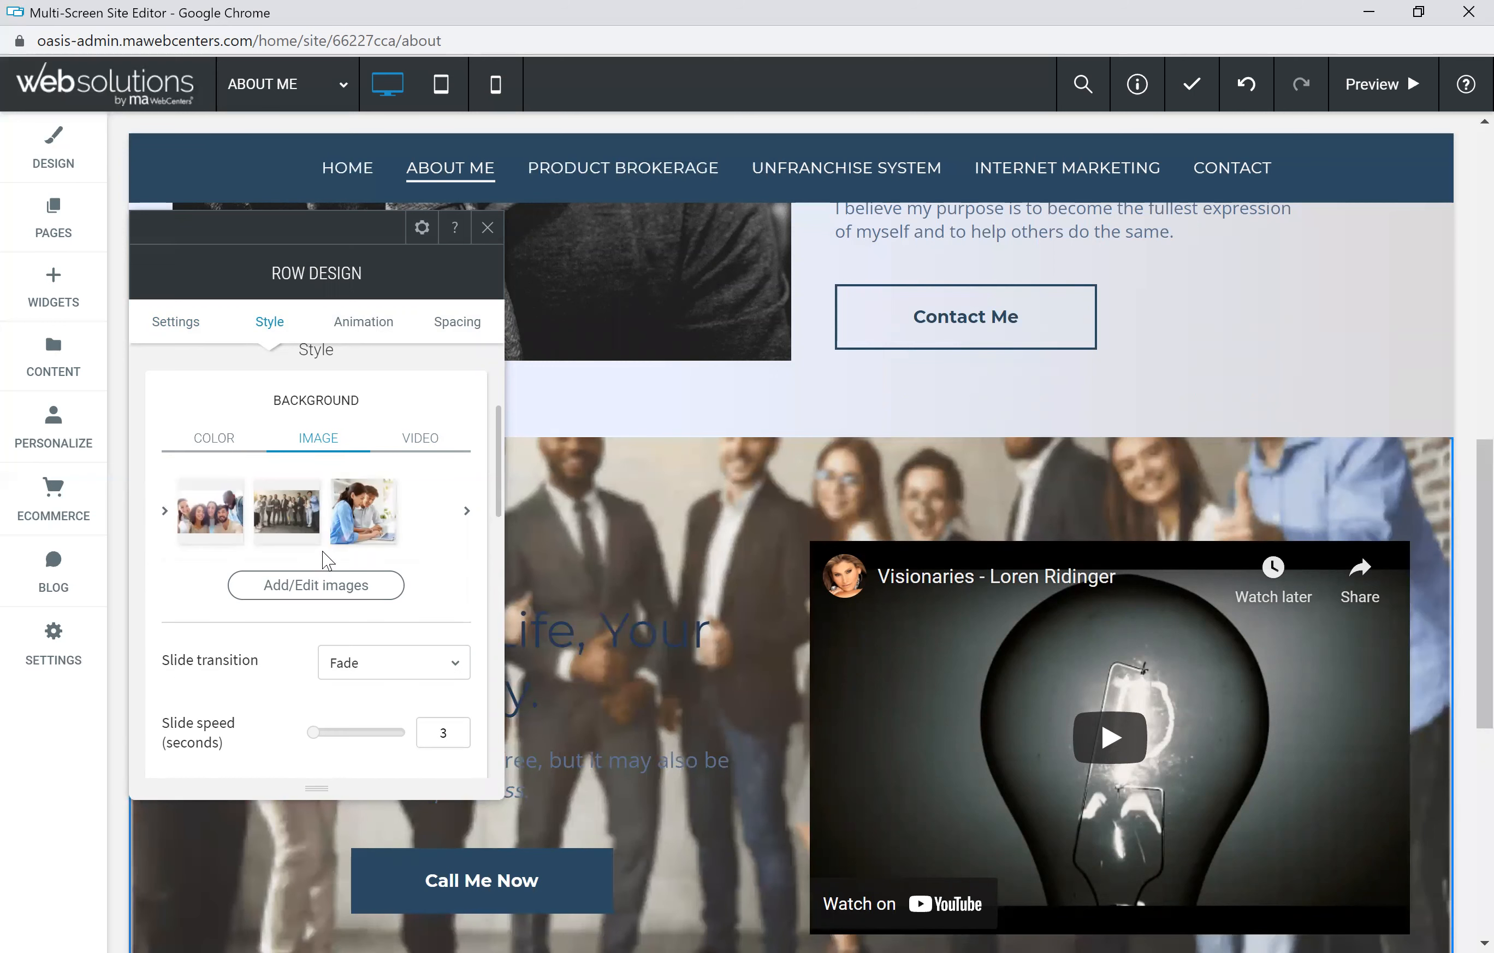
scroll(361, 581, down, 2)
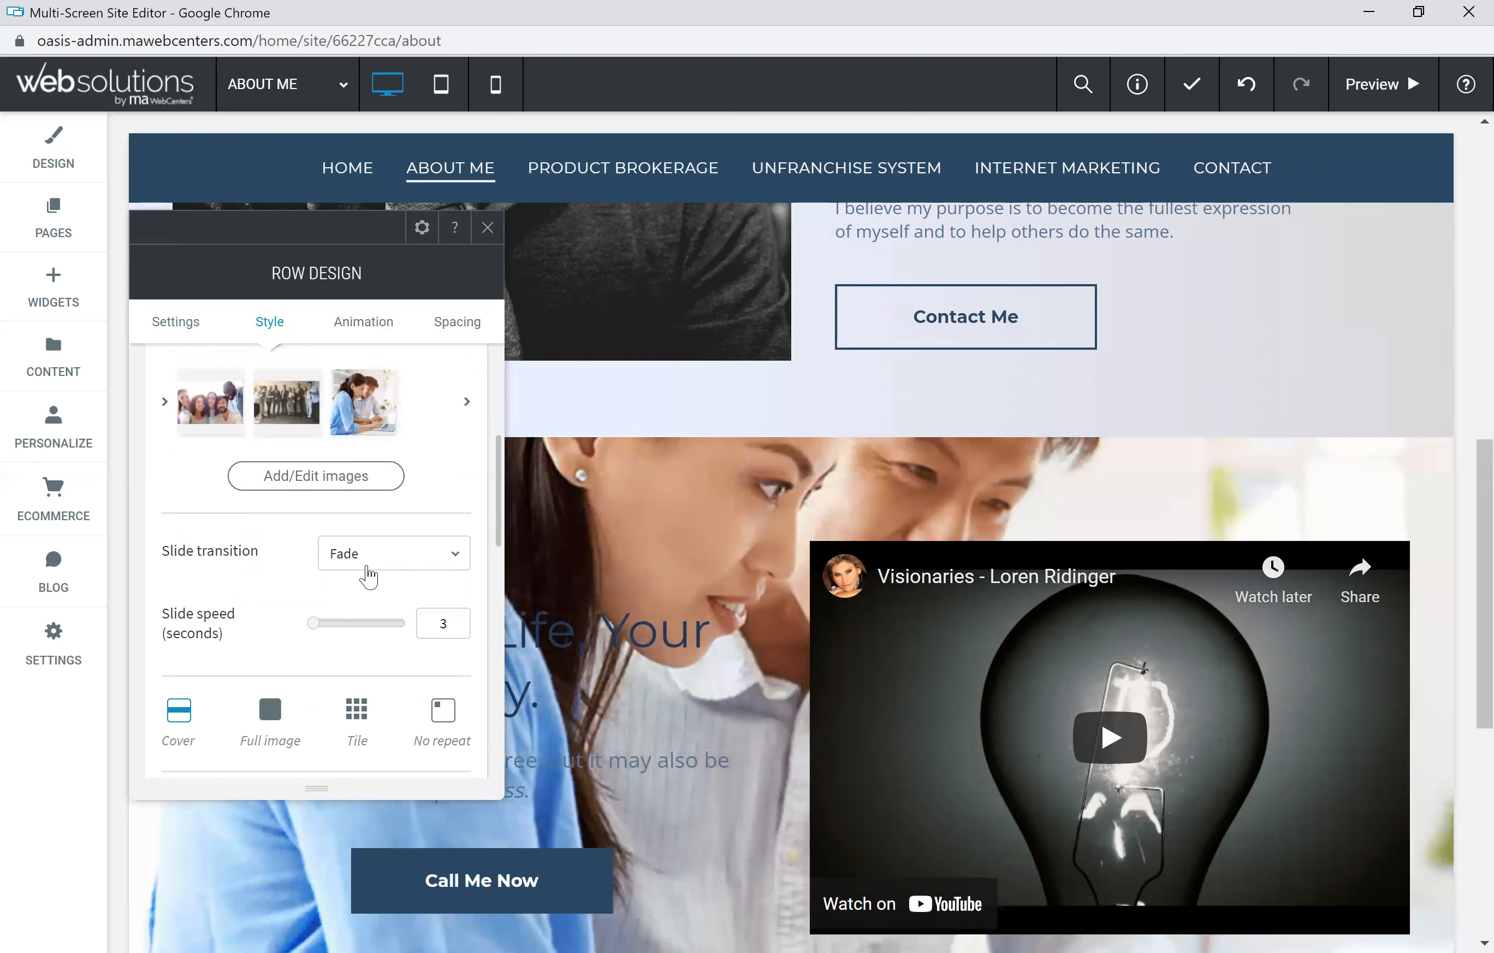
scroll(362, 577, up, 2)
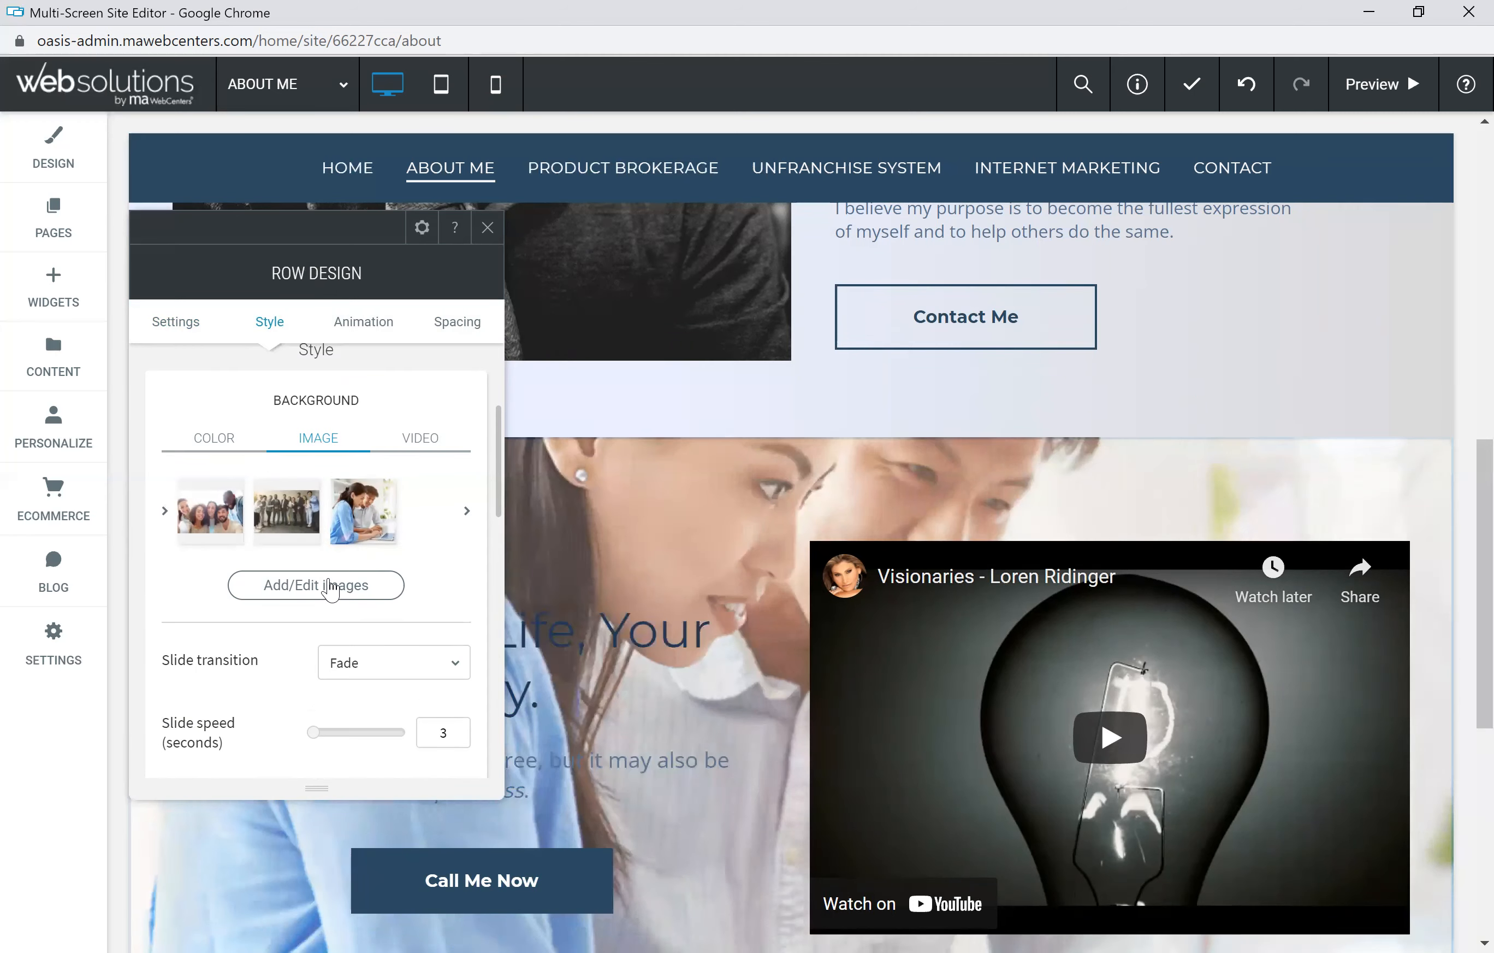
Remove all three images from the row's background gallery and close the row's design settings
click(331, 587)
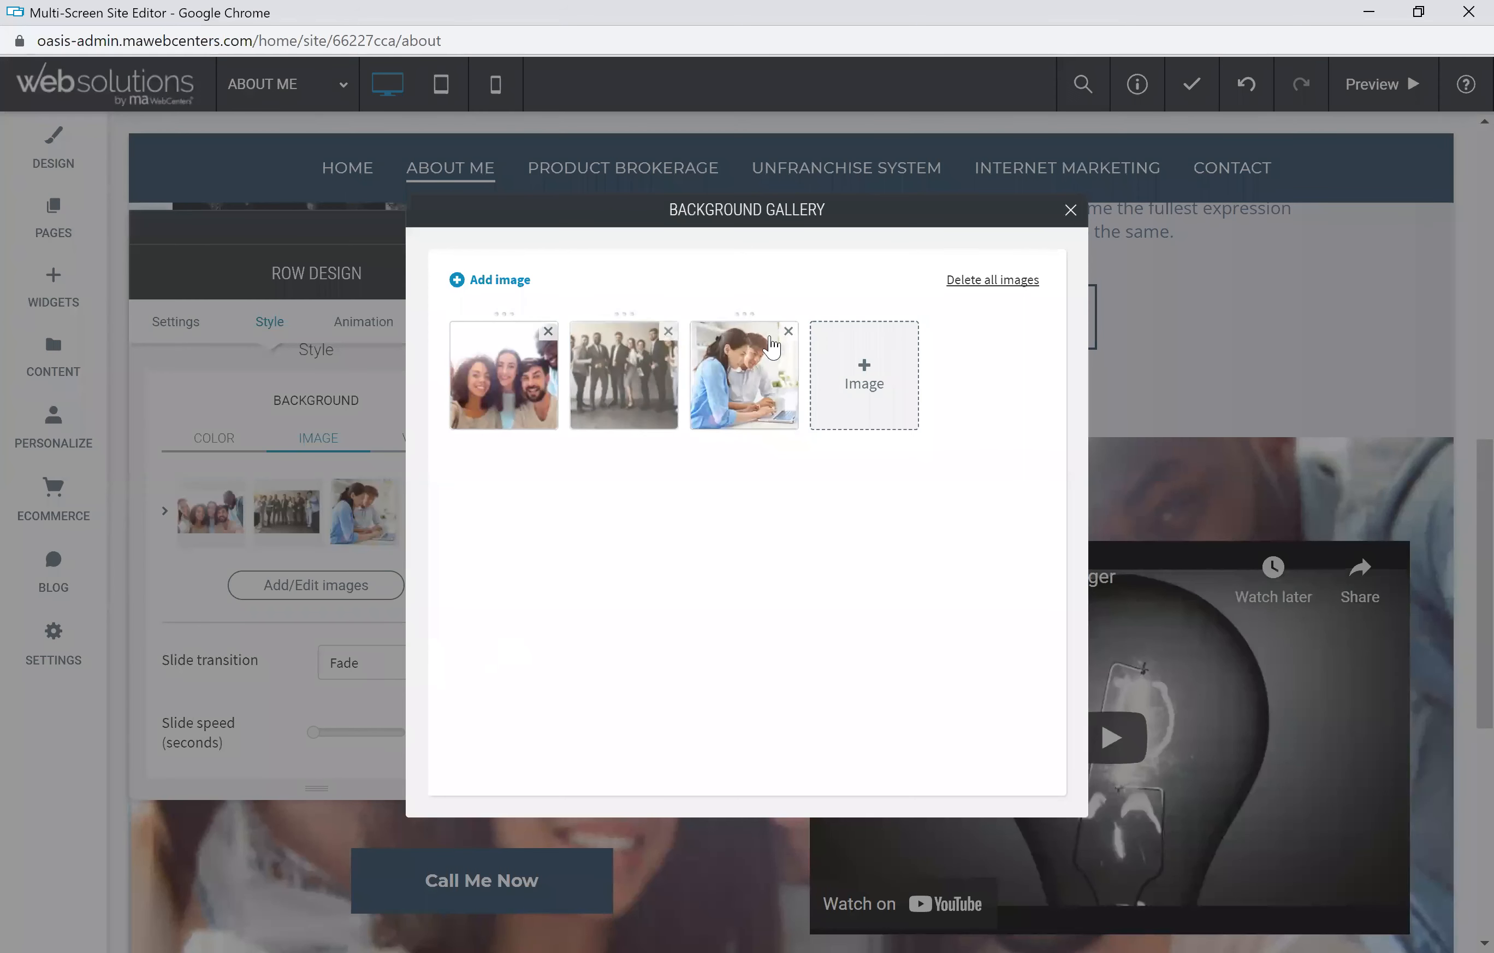
click(791, 333)
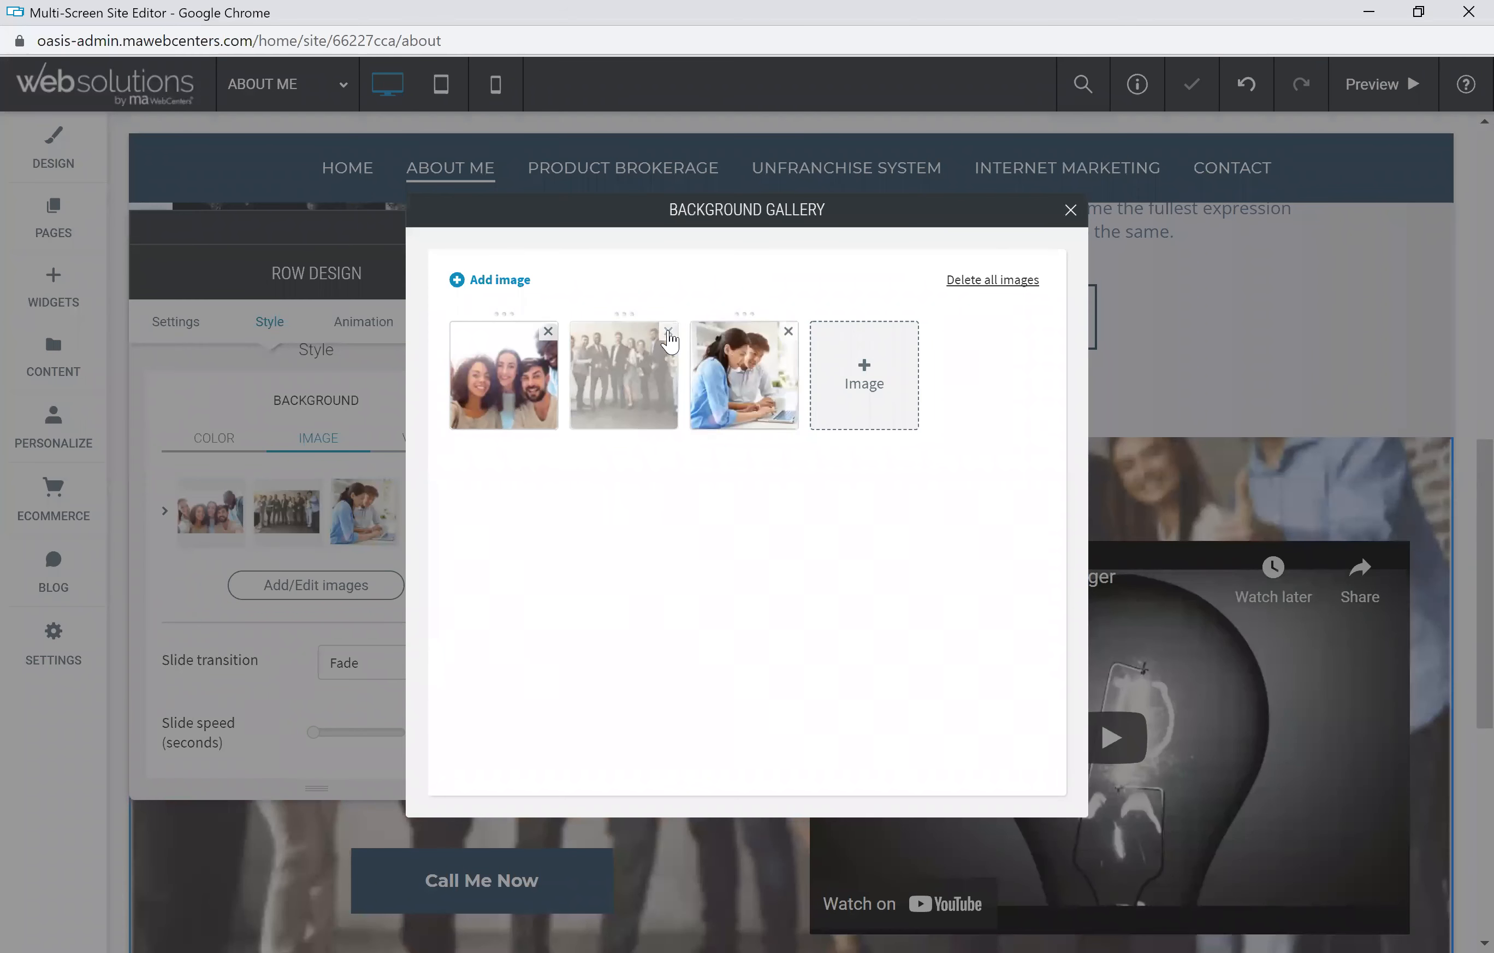
click(547, 331)
click(547, 332)
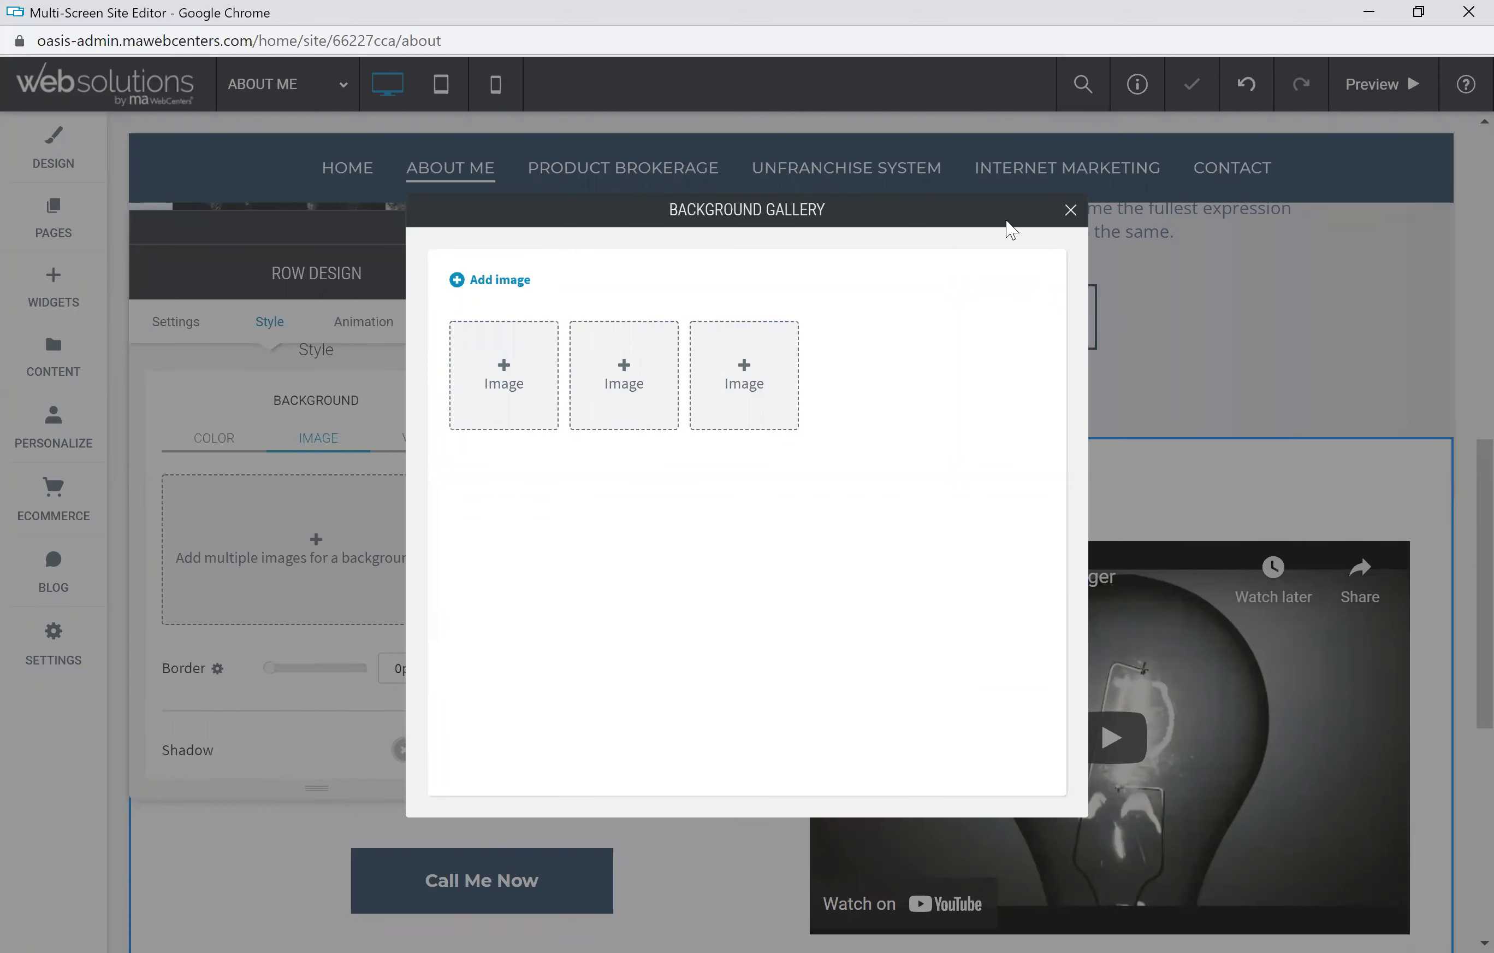
click(1071, 210)
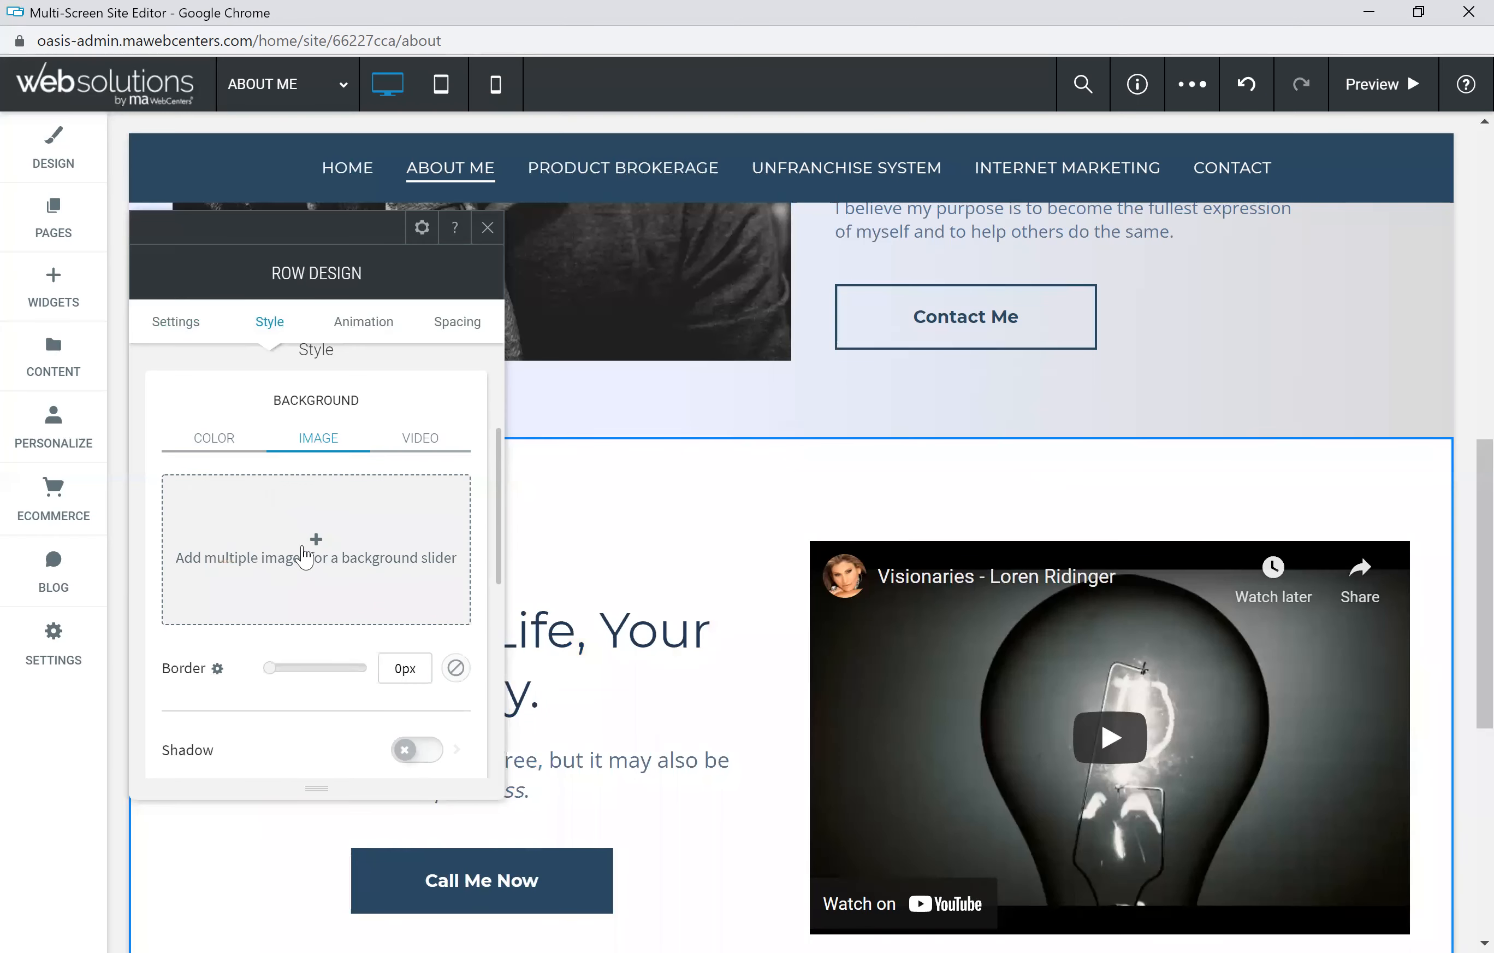
click(224, 443)
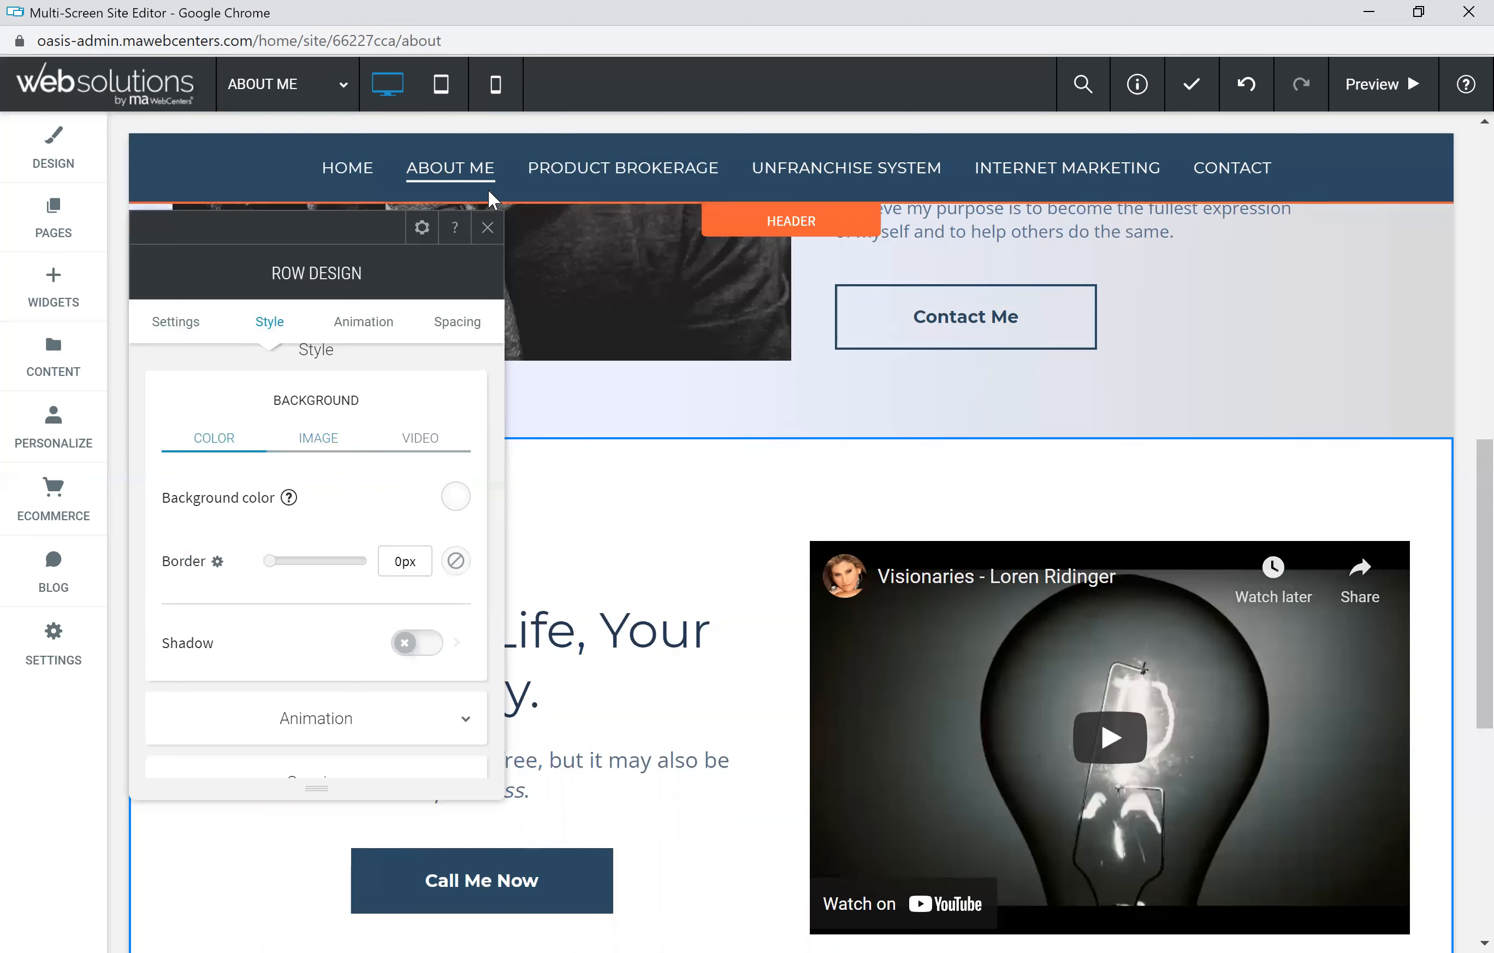
click(490, 231)
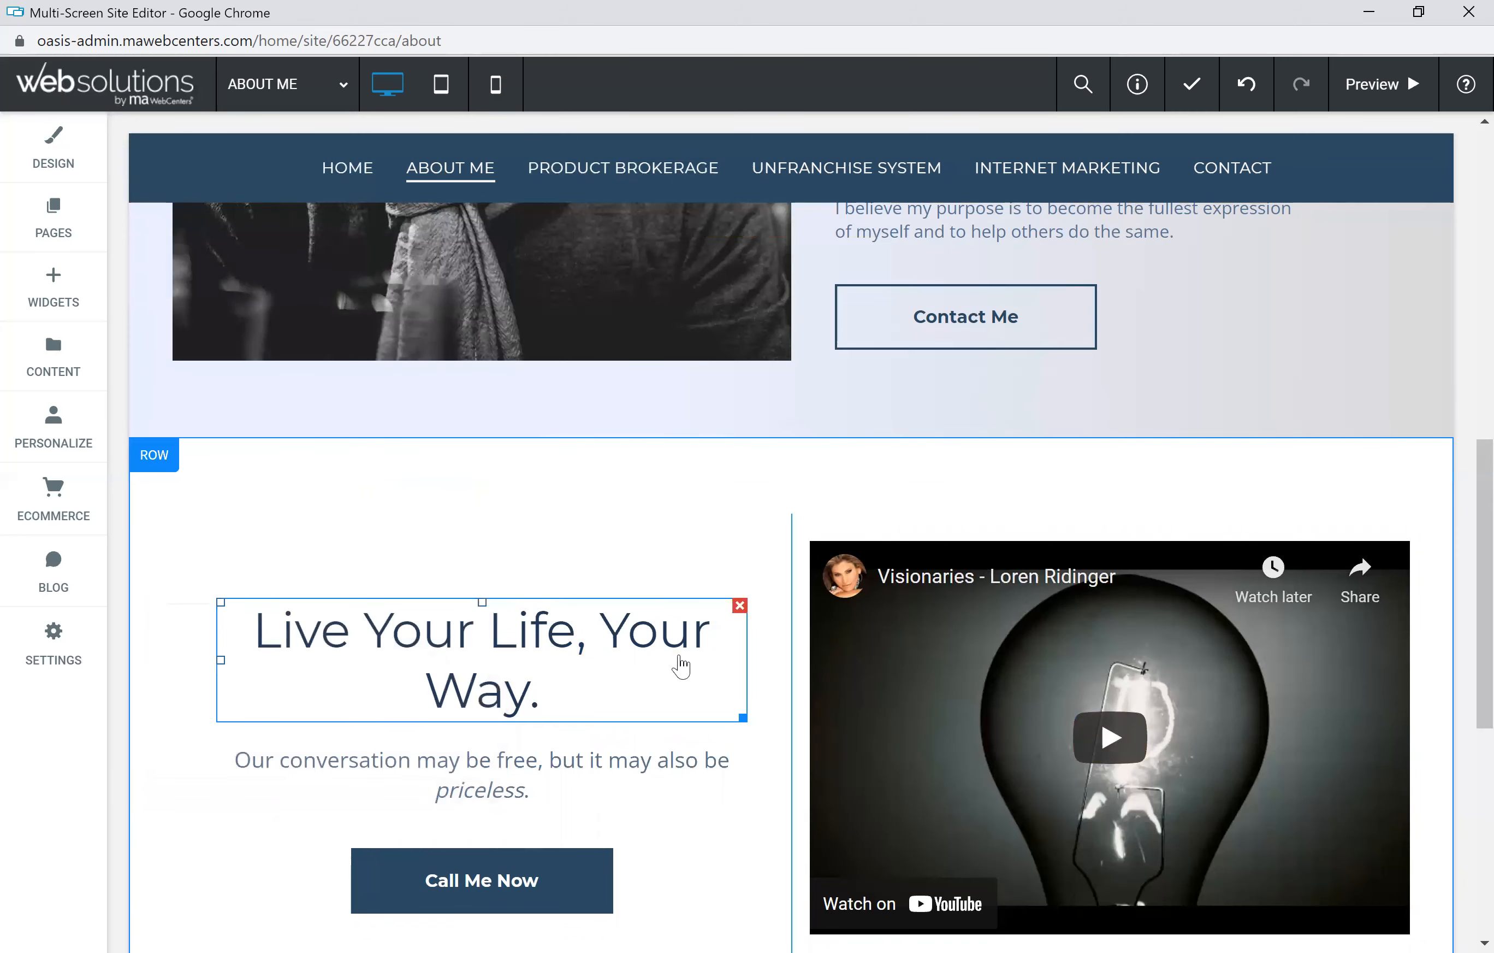
Examine the page header's editing options, open its design settings and browse the available header layouts
scroll(826, 678, up, 12)
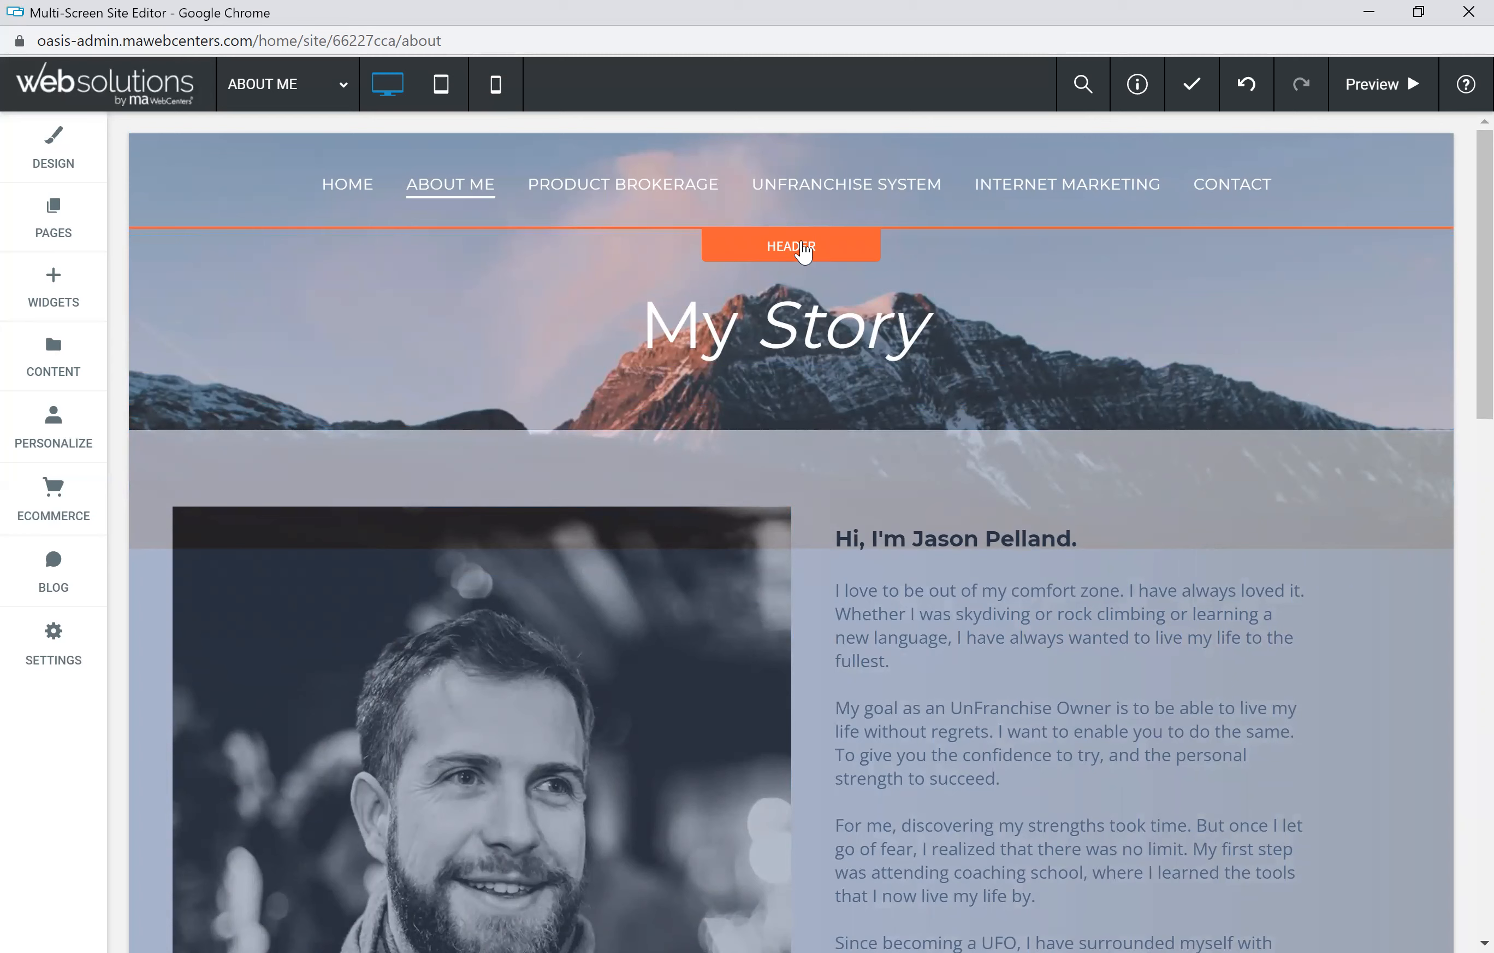
click(799, 253)
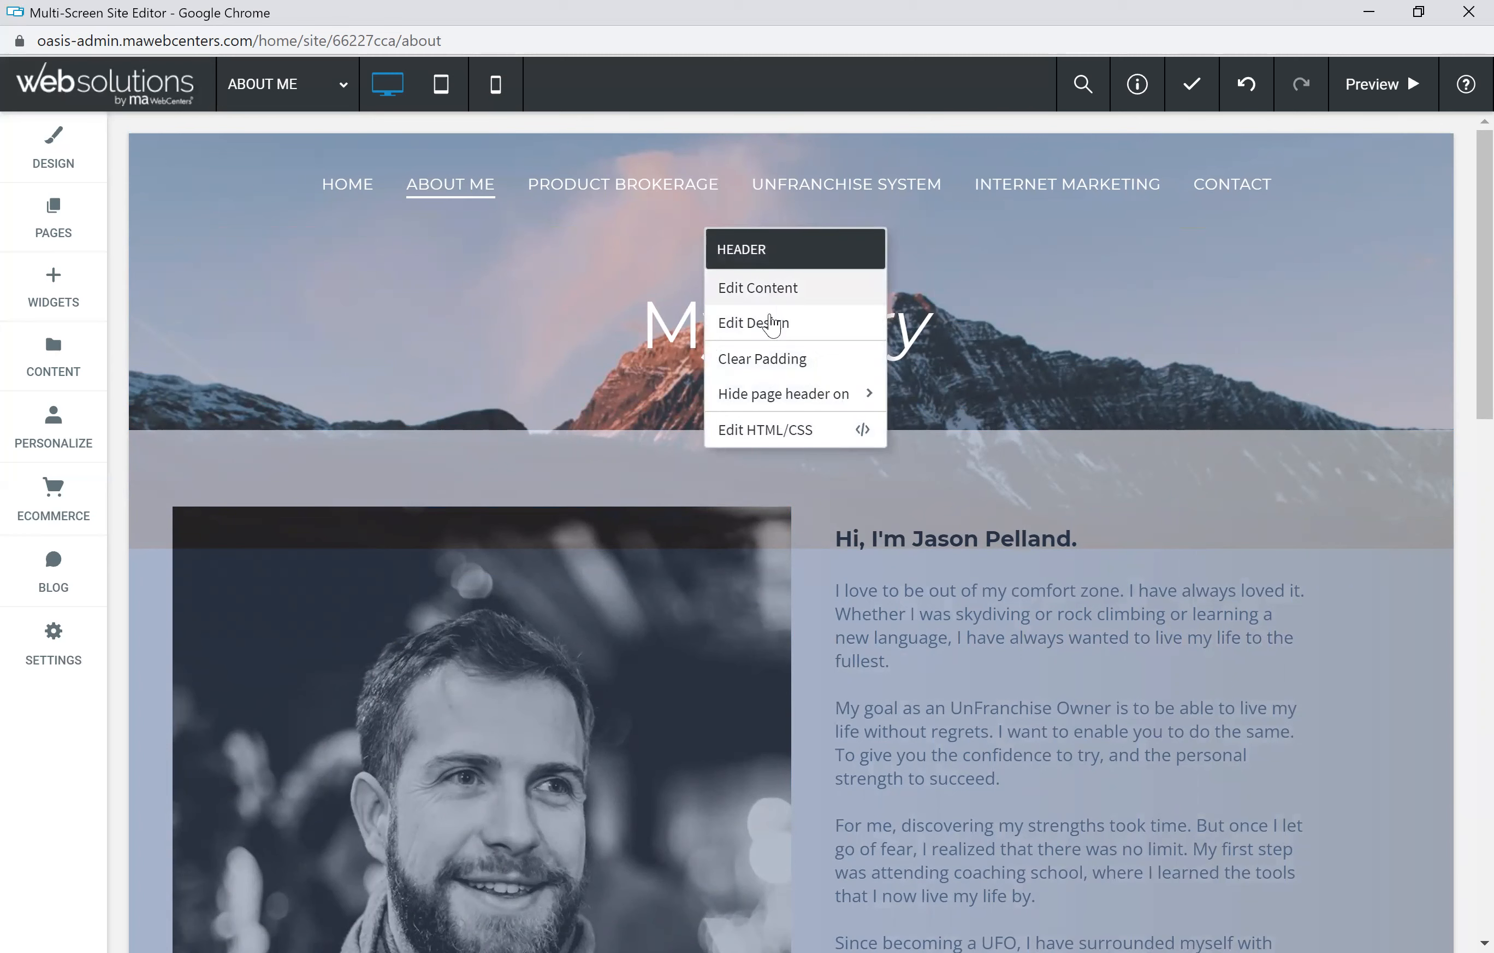
mouse_move(786, 400)
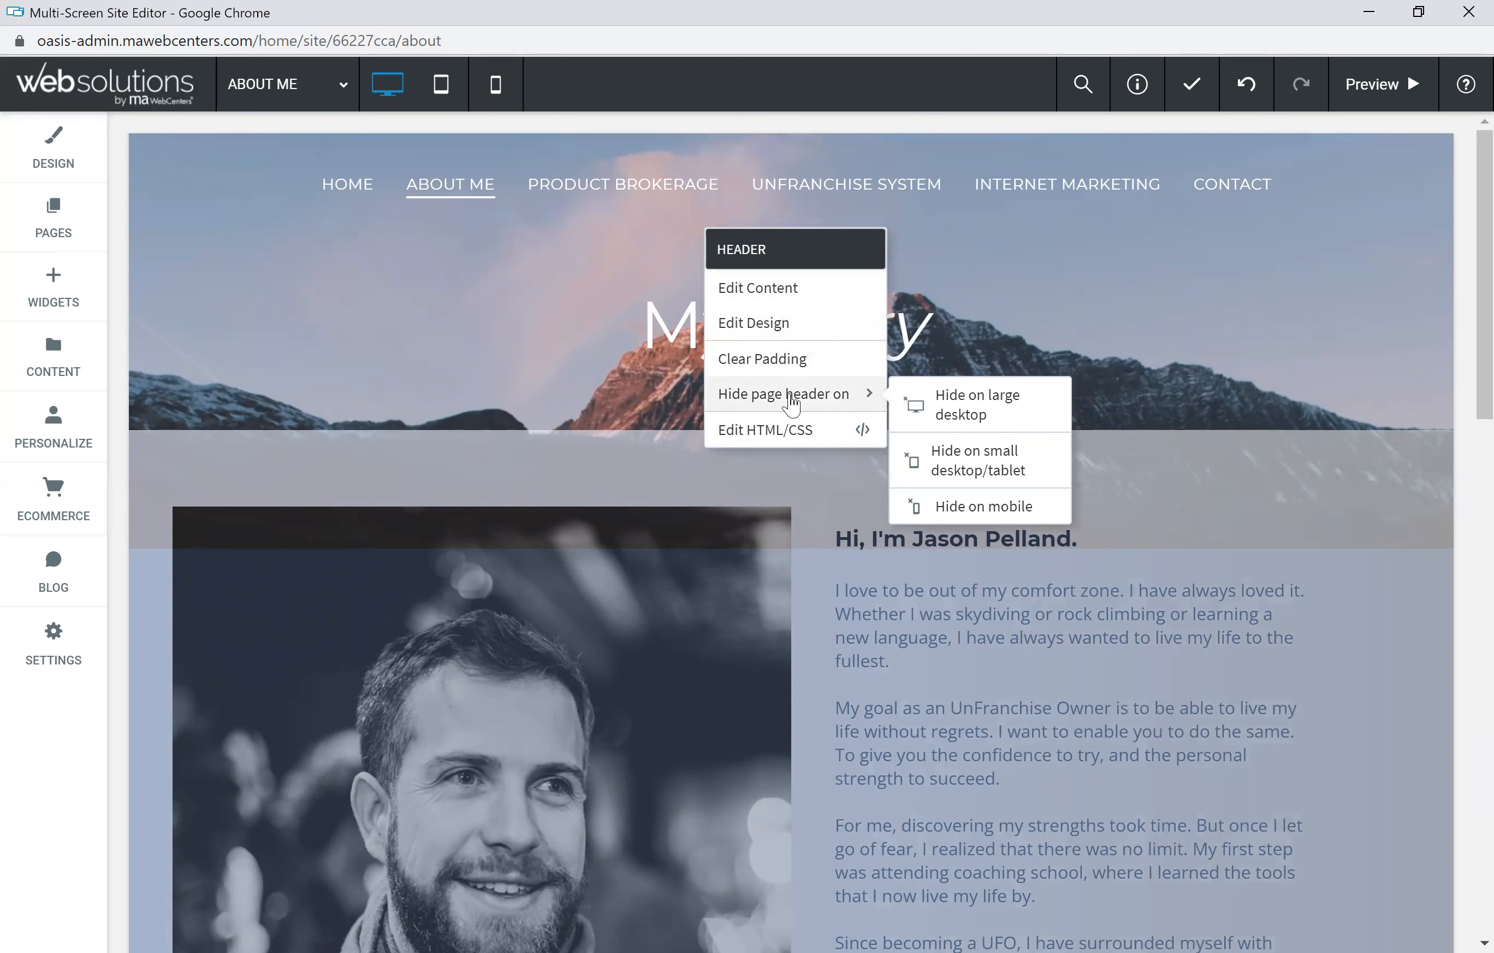
click(757, 325)
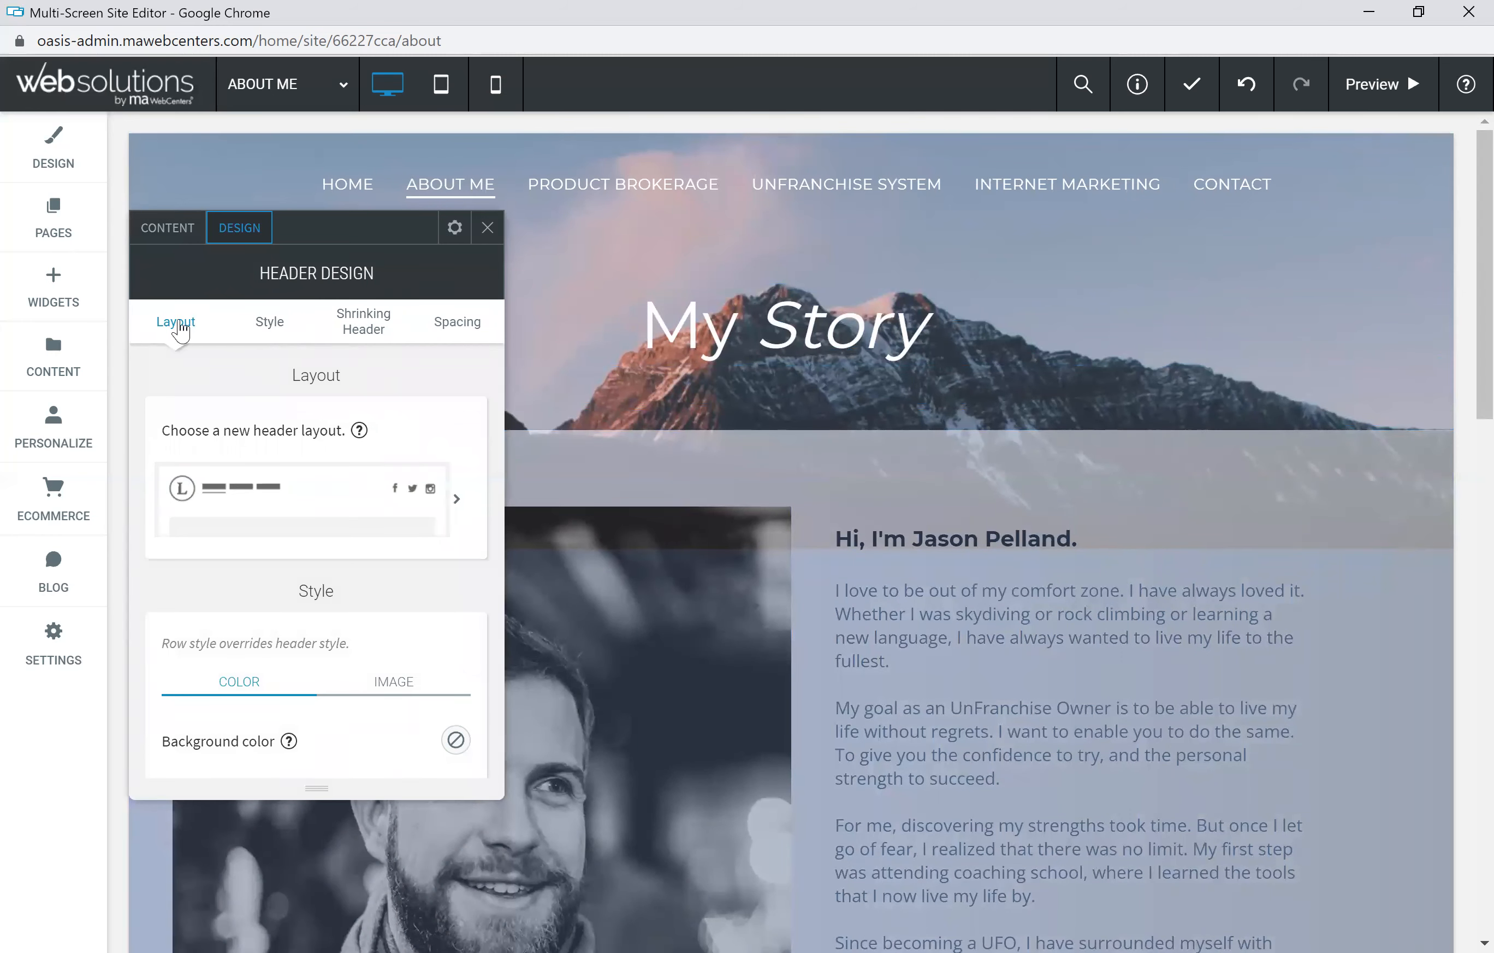
click(457, 506)
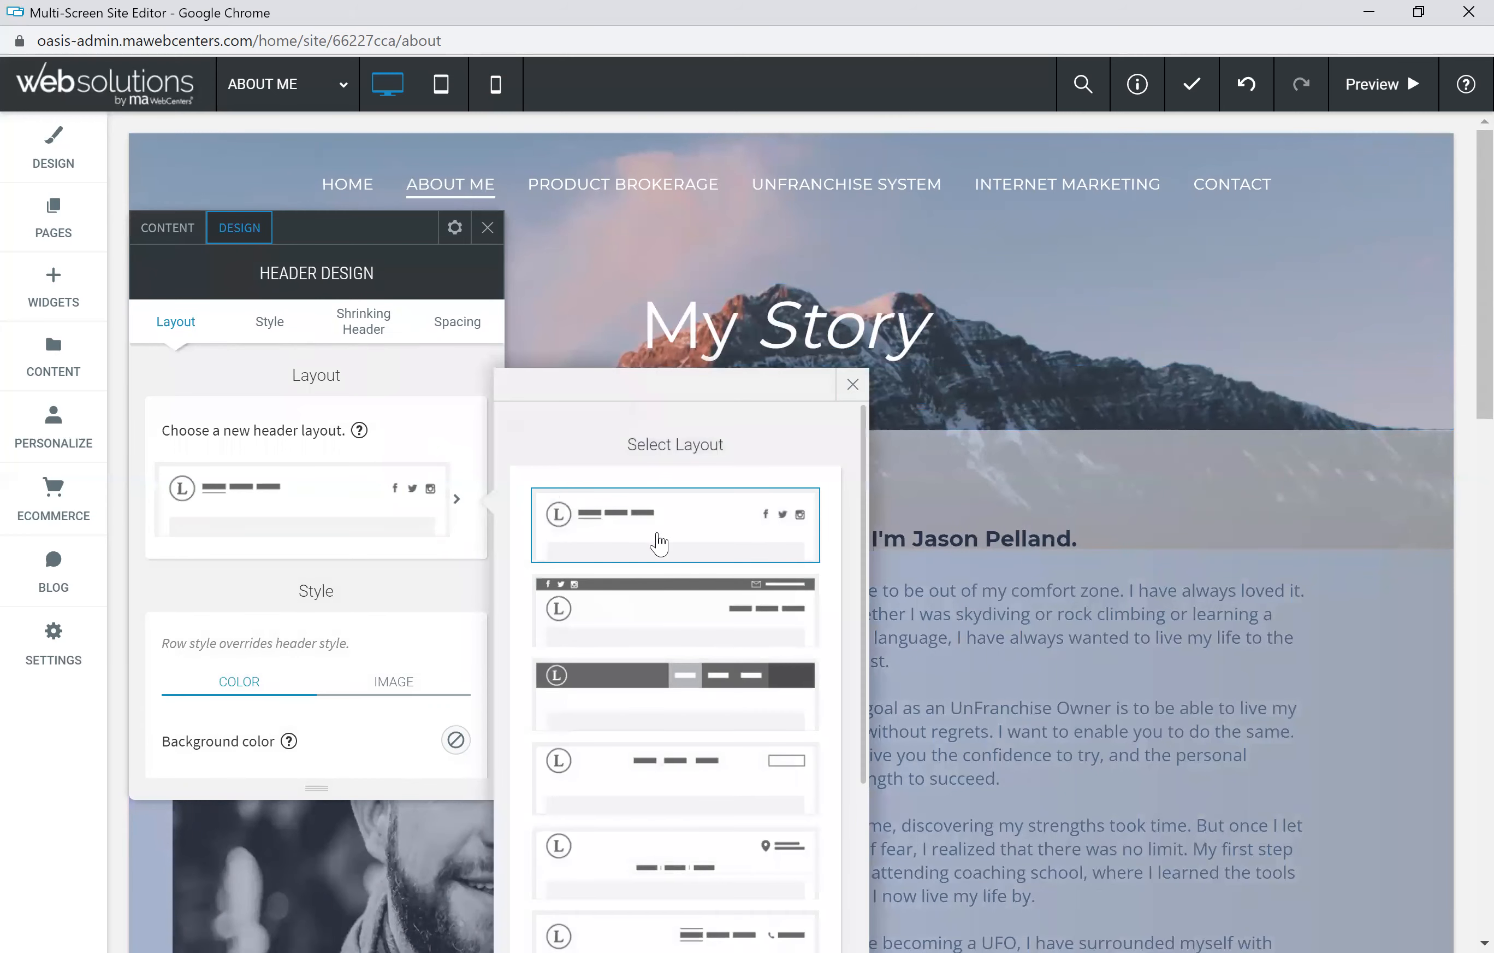
scroll(675, 587, down, 5)
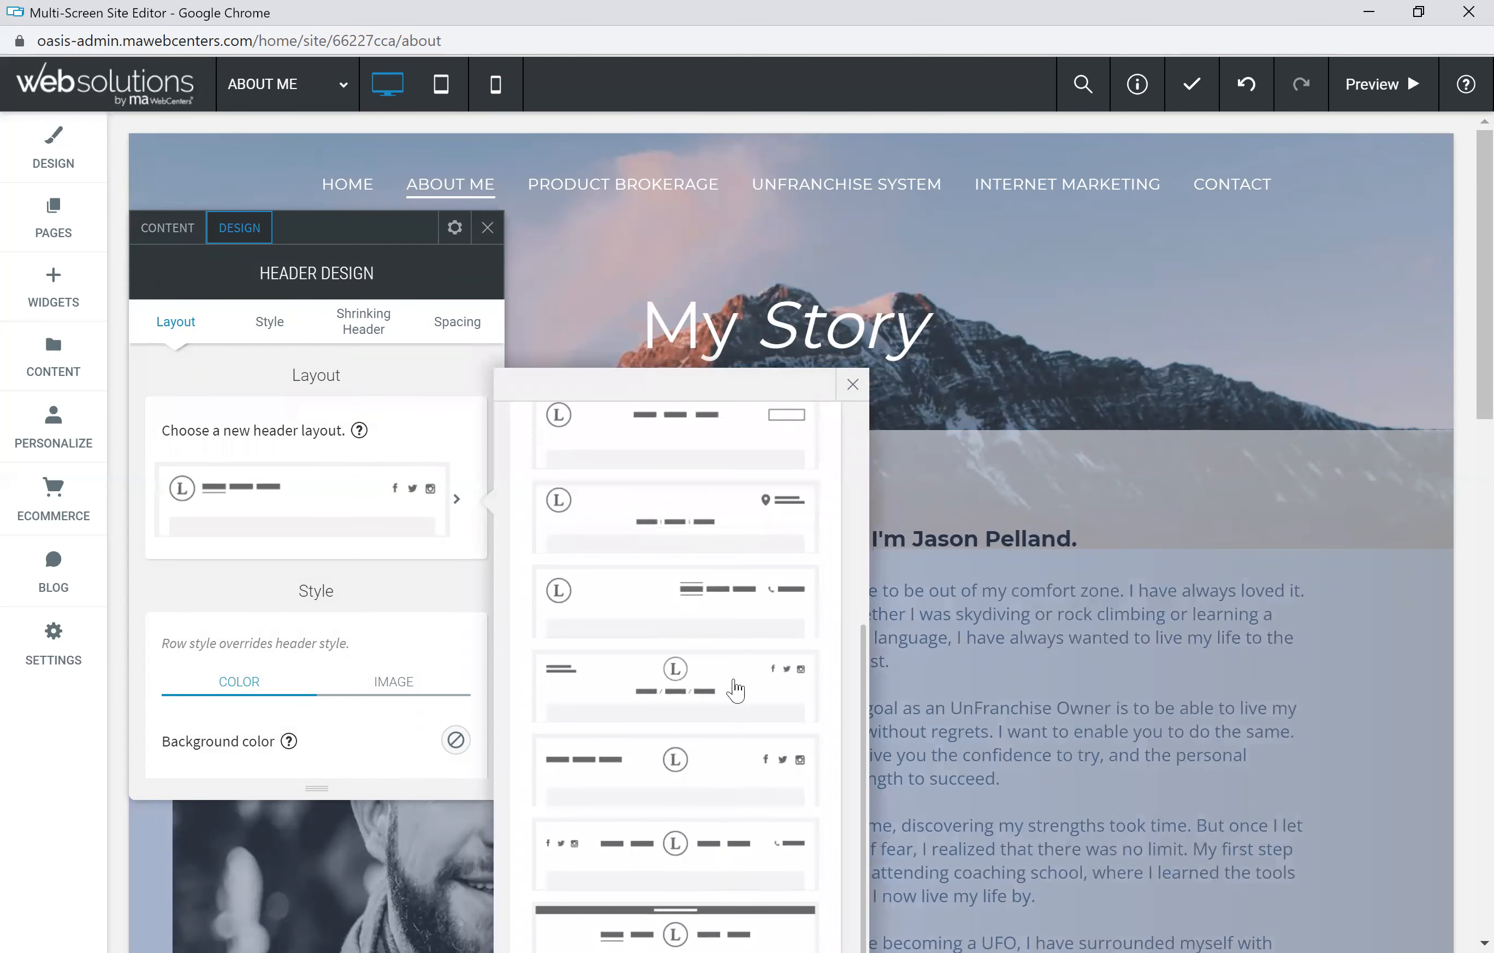
scroll(684, 690, up, 5)
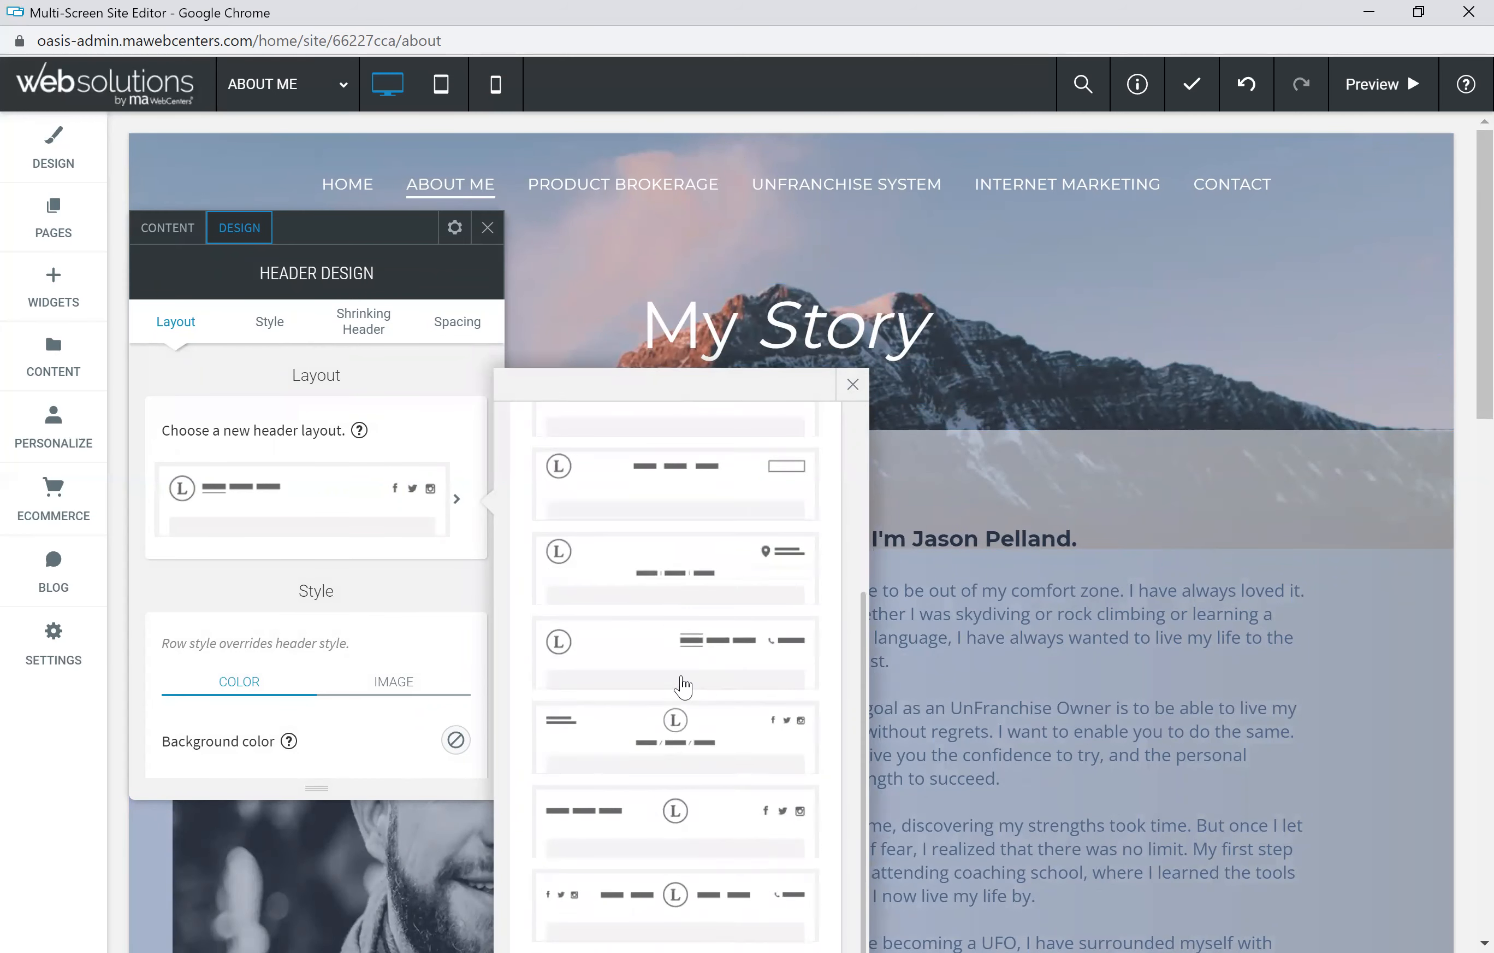
click(419, 434)
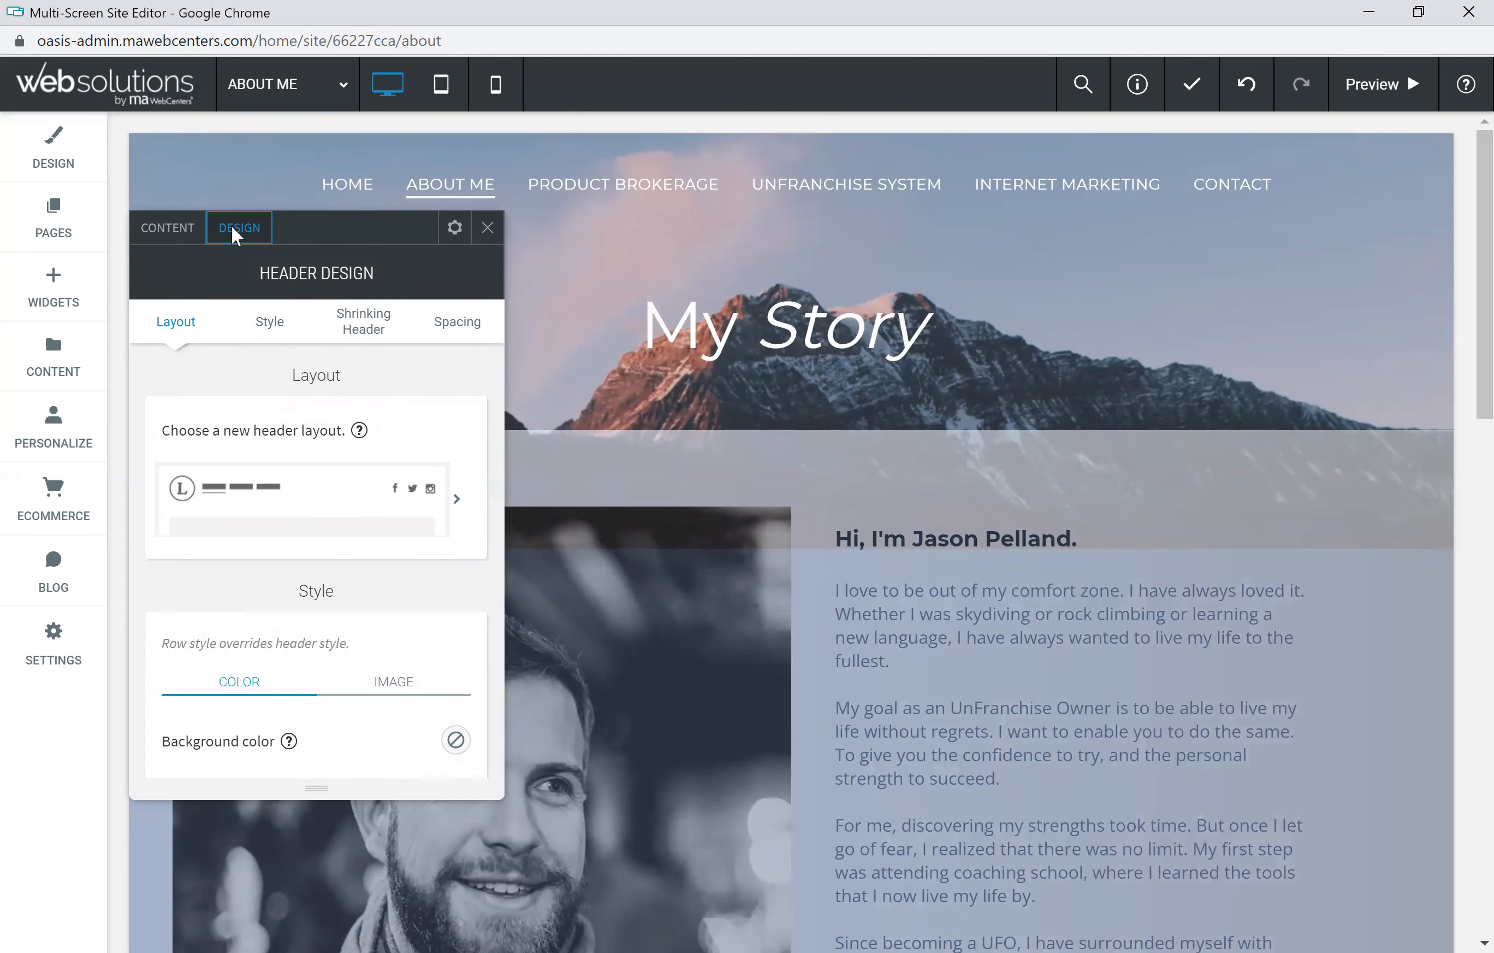
Review the header's style settings, including background color, shadow, border and first-row overlap, and close the header design
scroll(370, 567, down, 5)
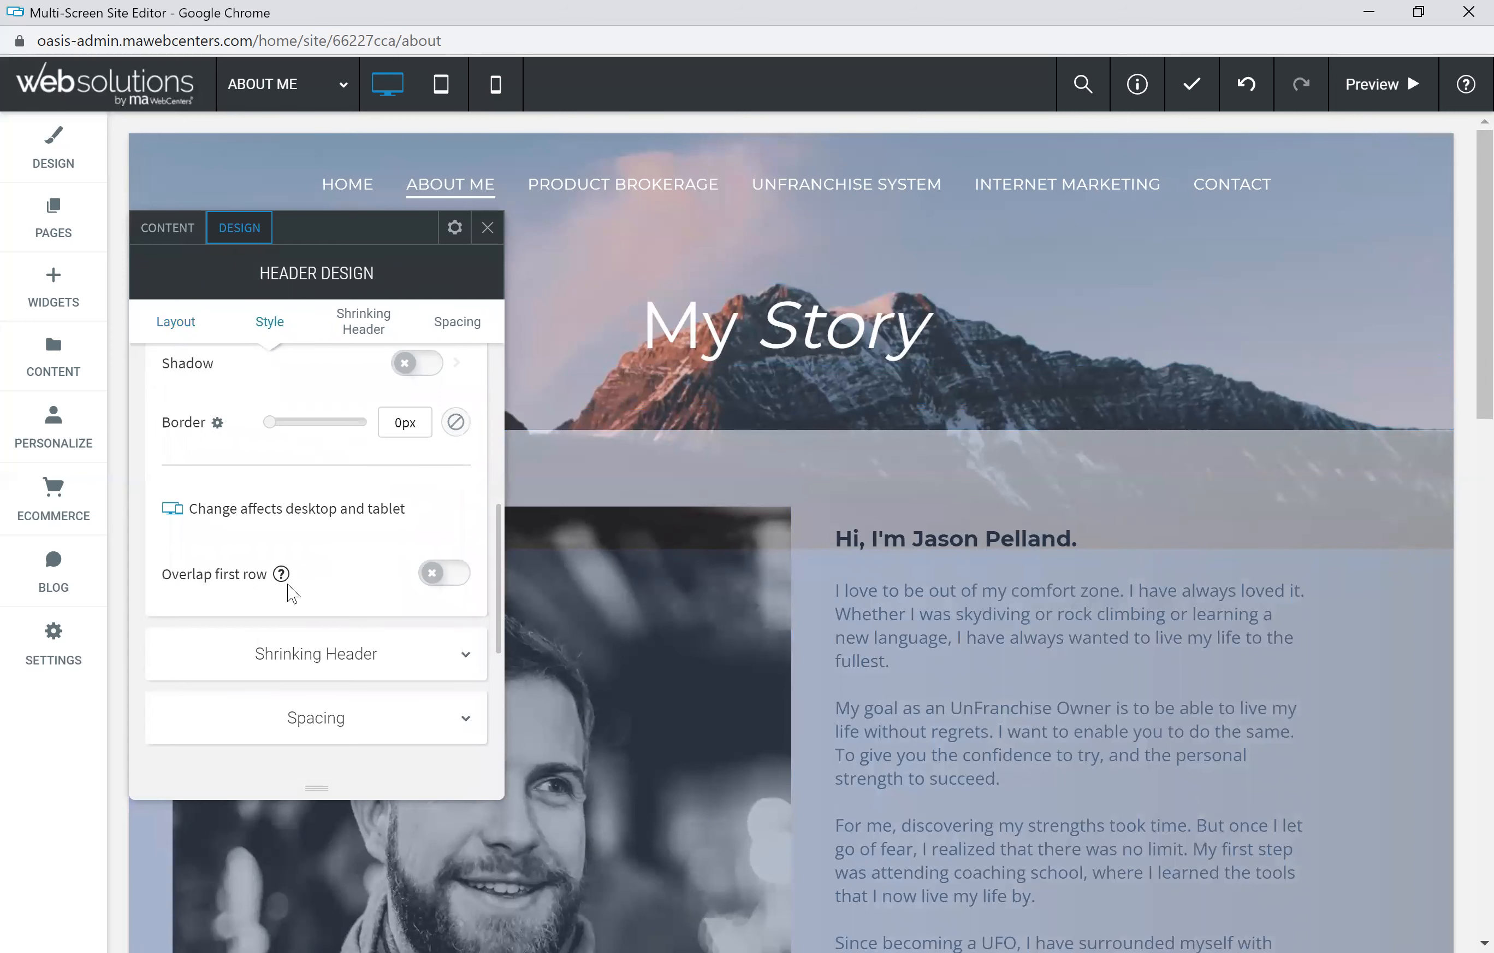
scroll(357, 571, up, 5)
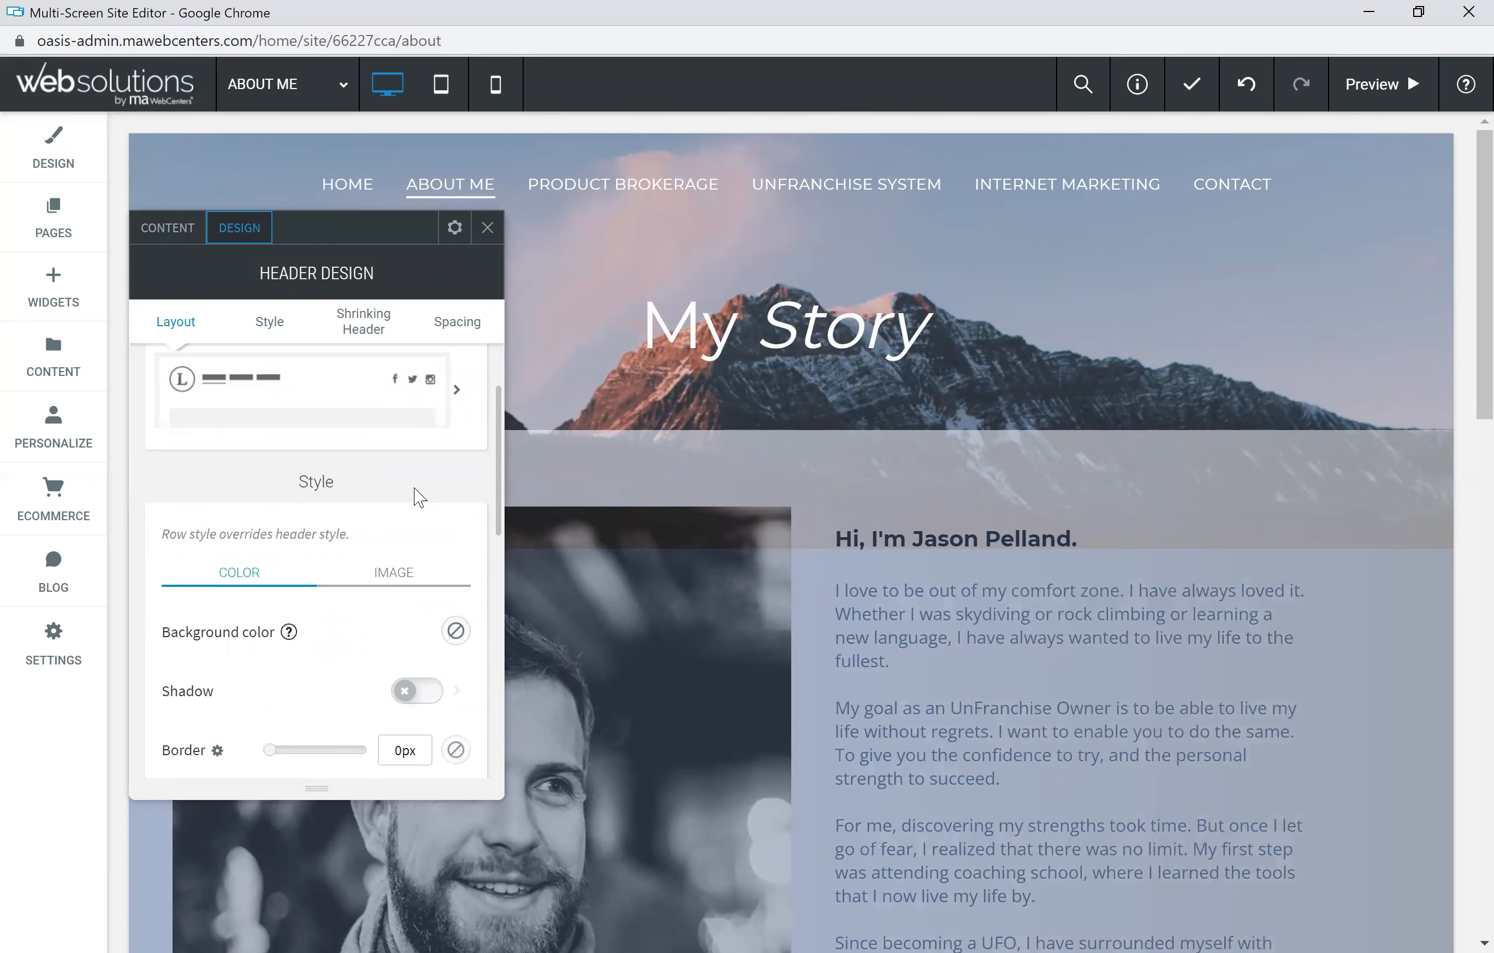
scroll(427, 633, up, 2)
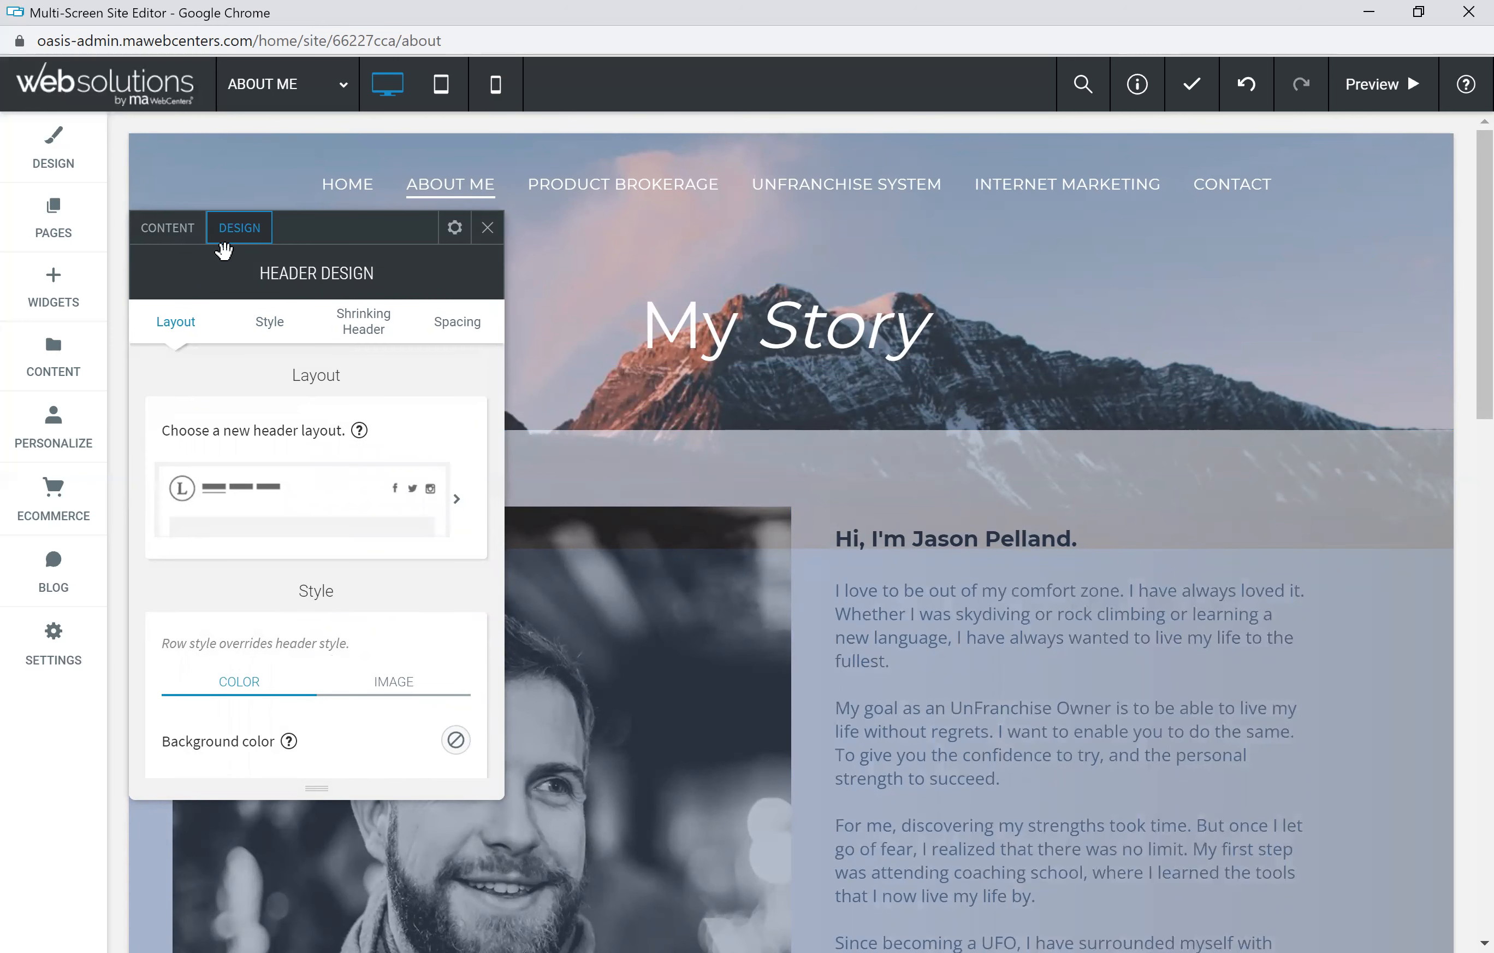
click(488, 231)
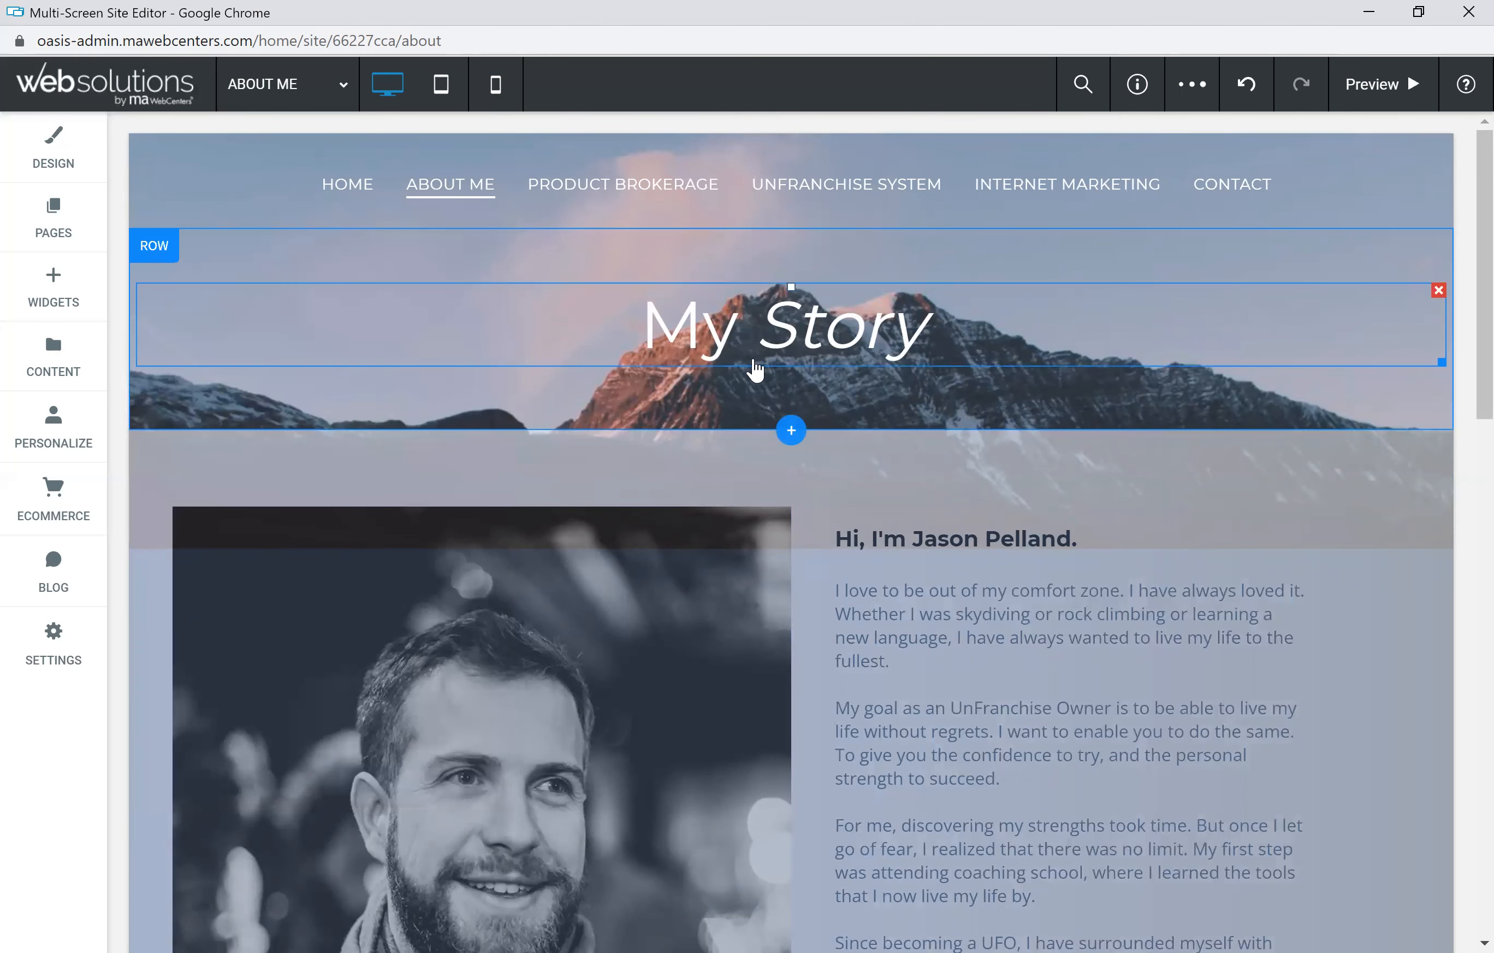
Examine the site footer's layout and style settings, including hiding it on this page and its background, and close them
scroll(755, 370, down, 15)
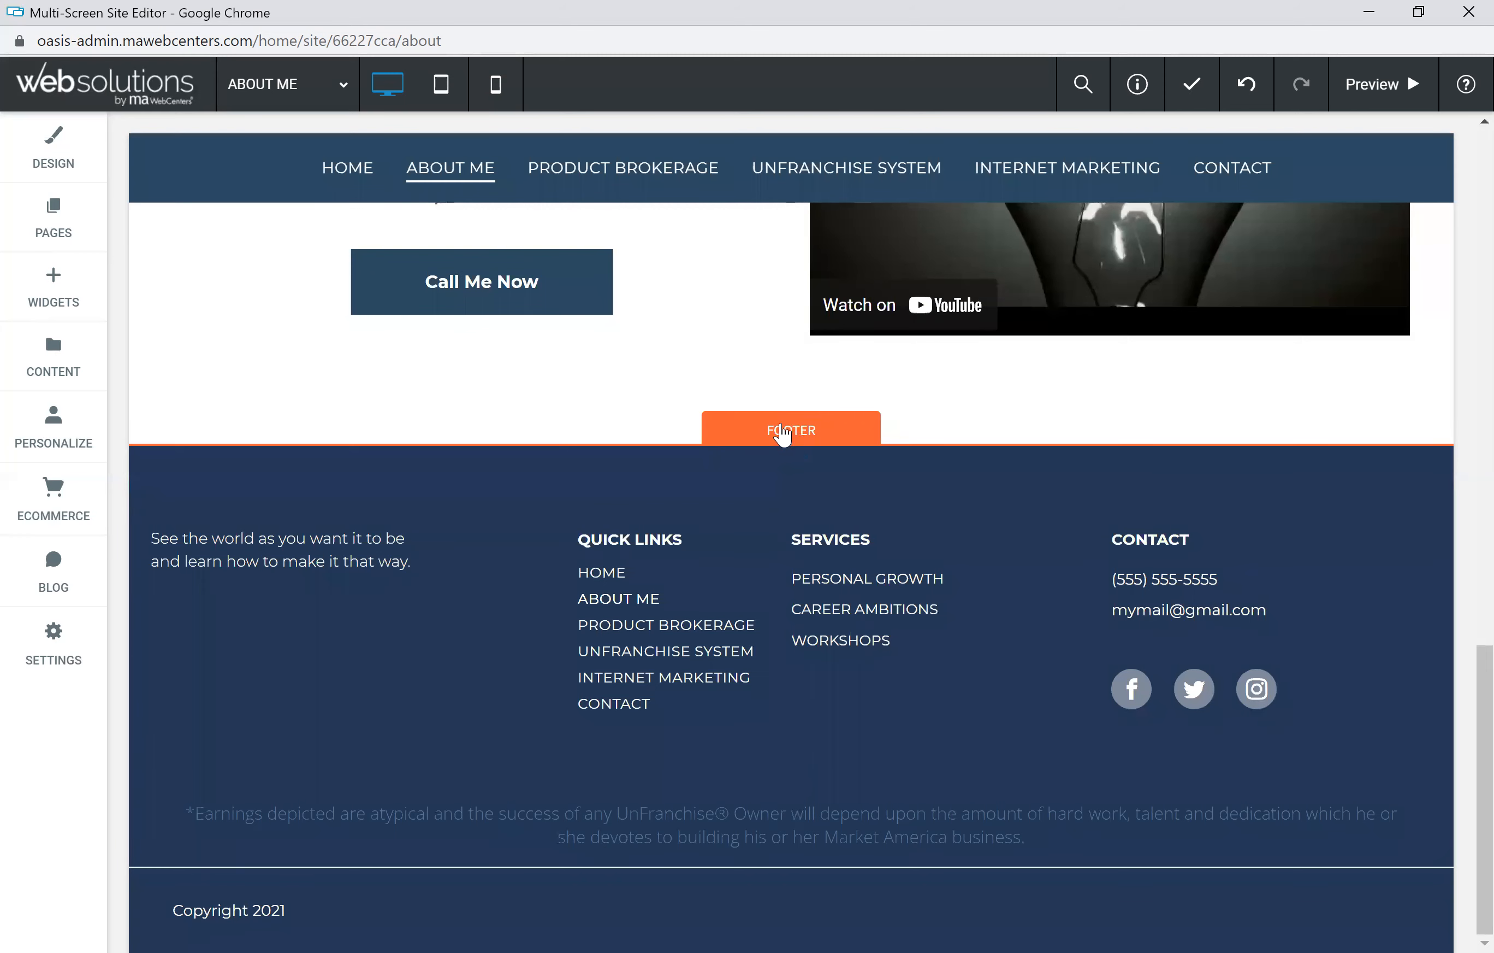
click(794, 439)
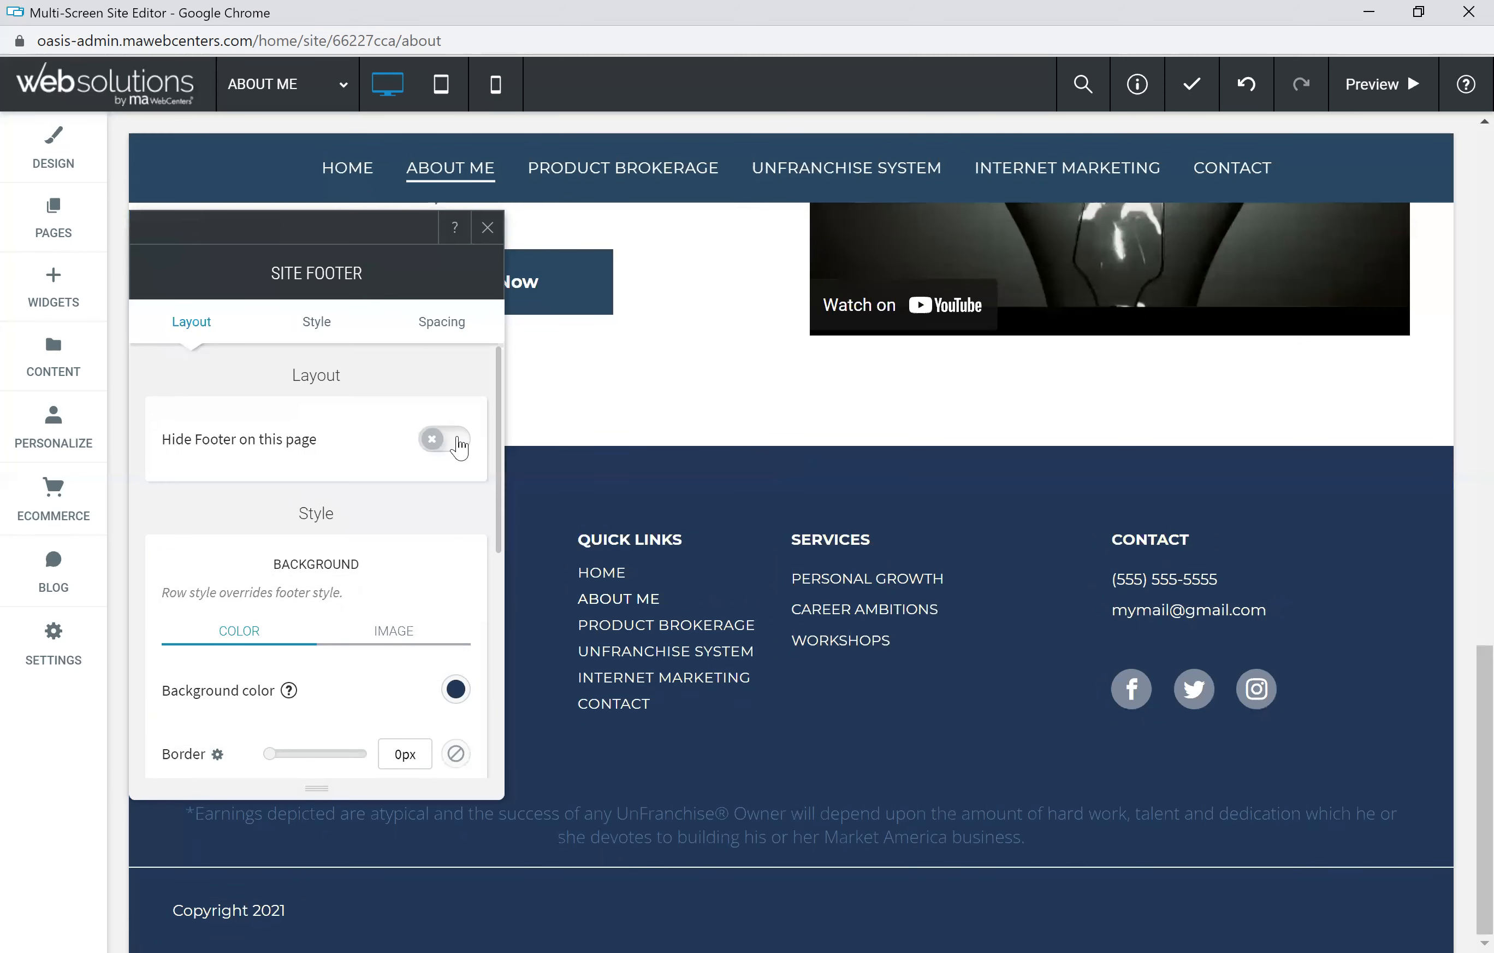
scroll(361, 524, down, 4)
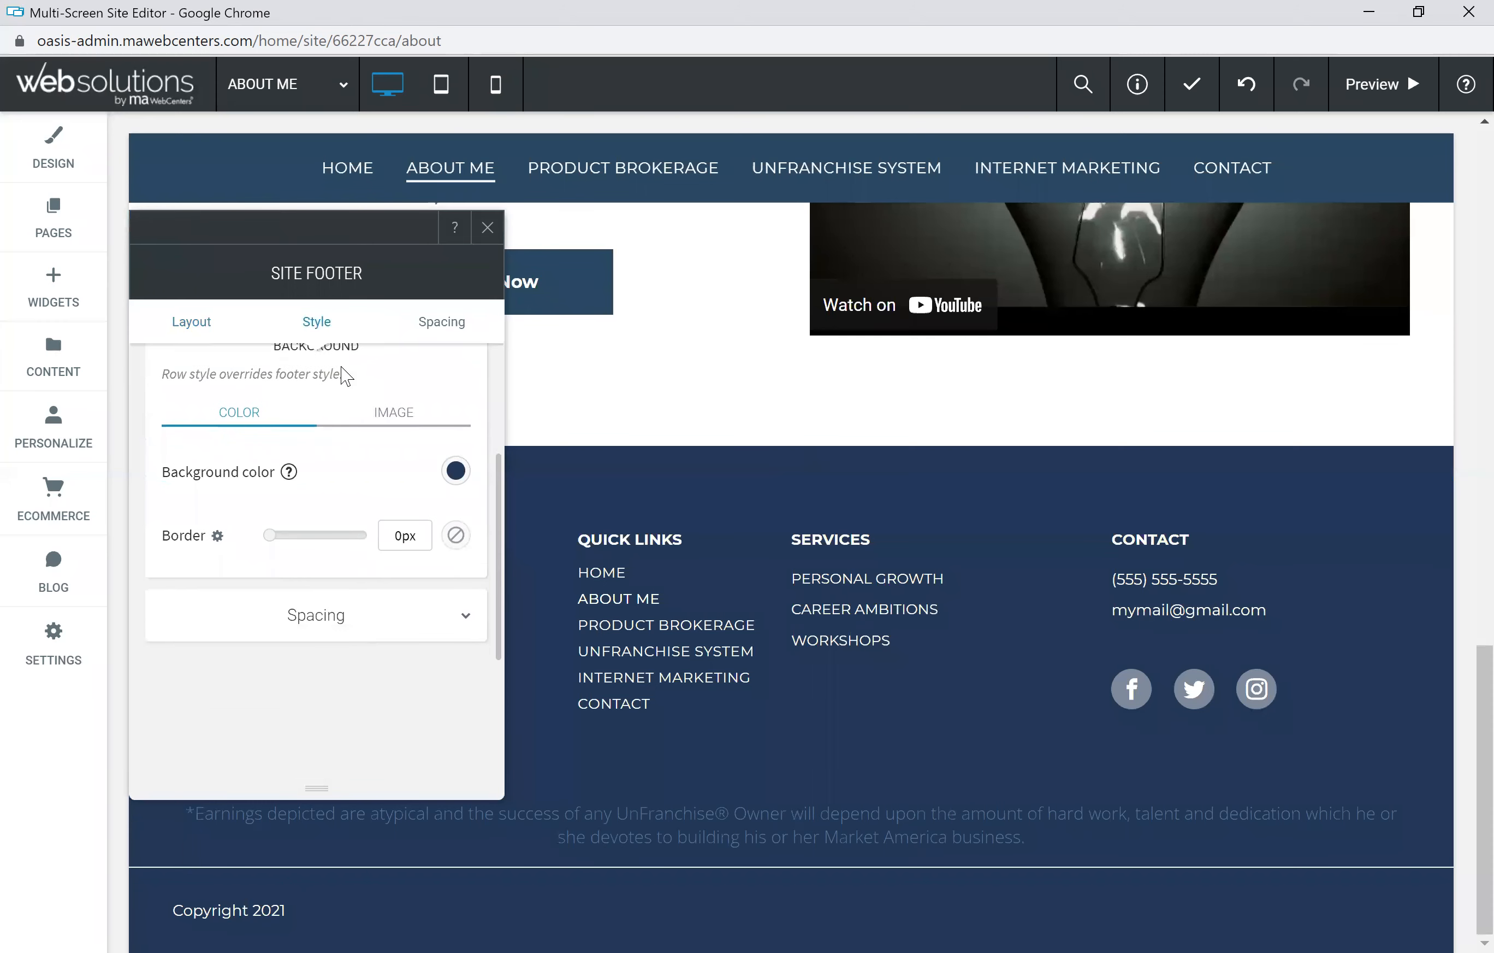
click(490, 230)
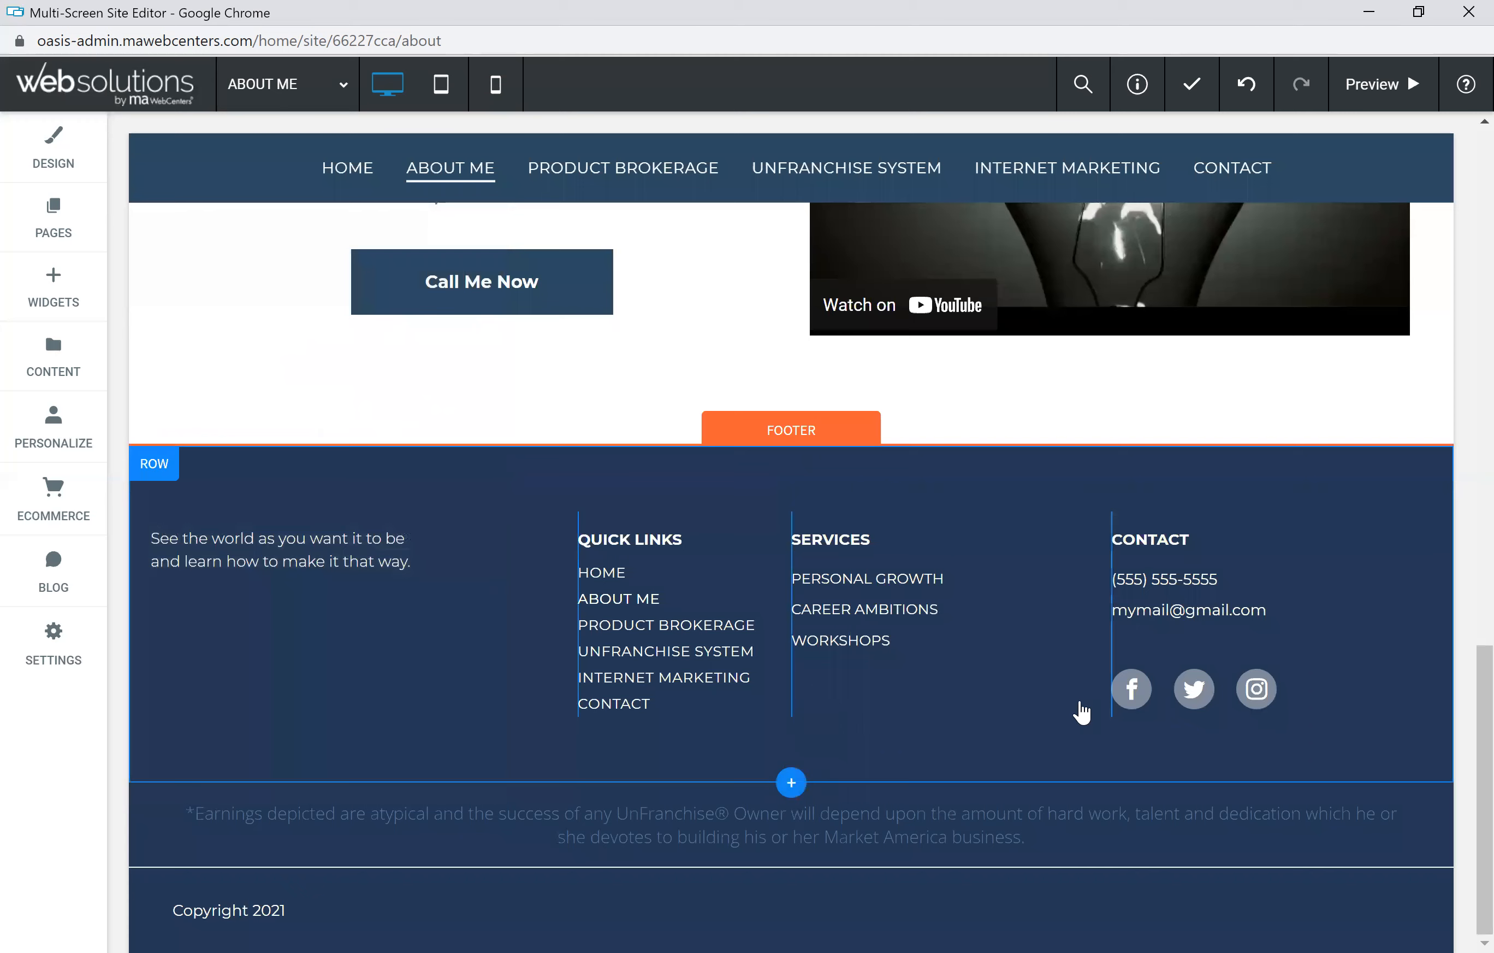
scroll(1463, 701, up, 15)
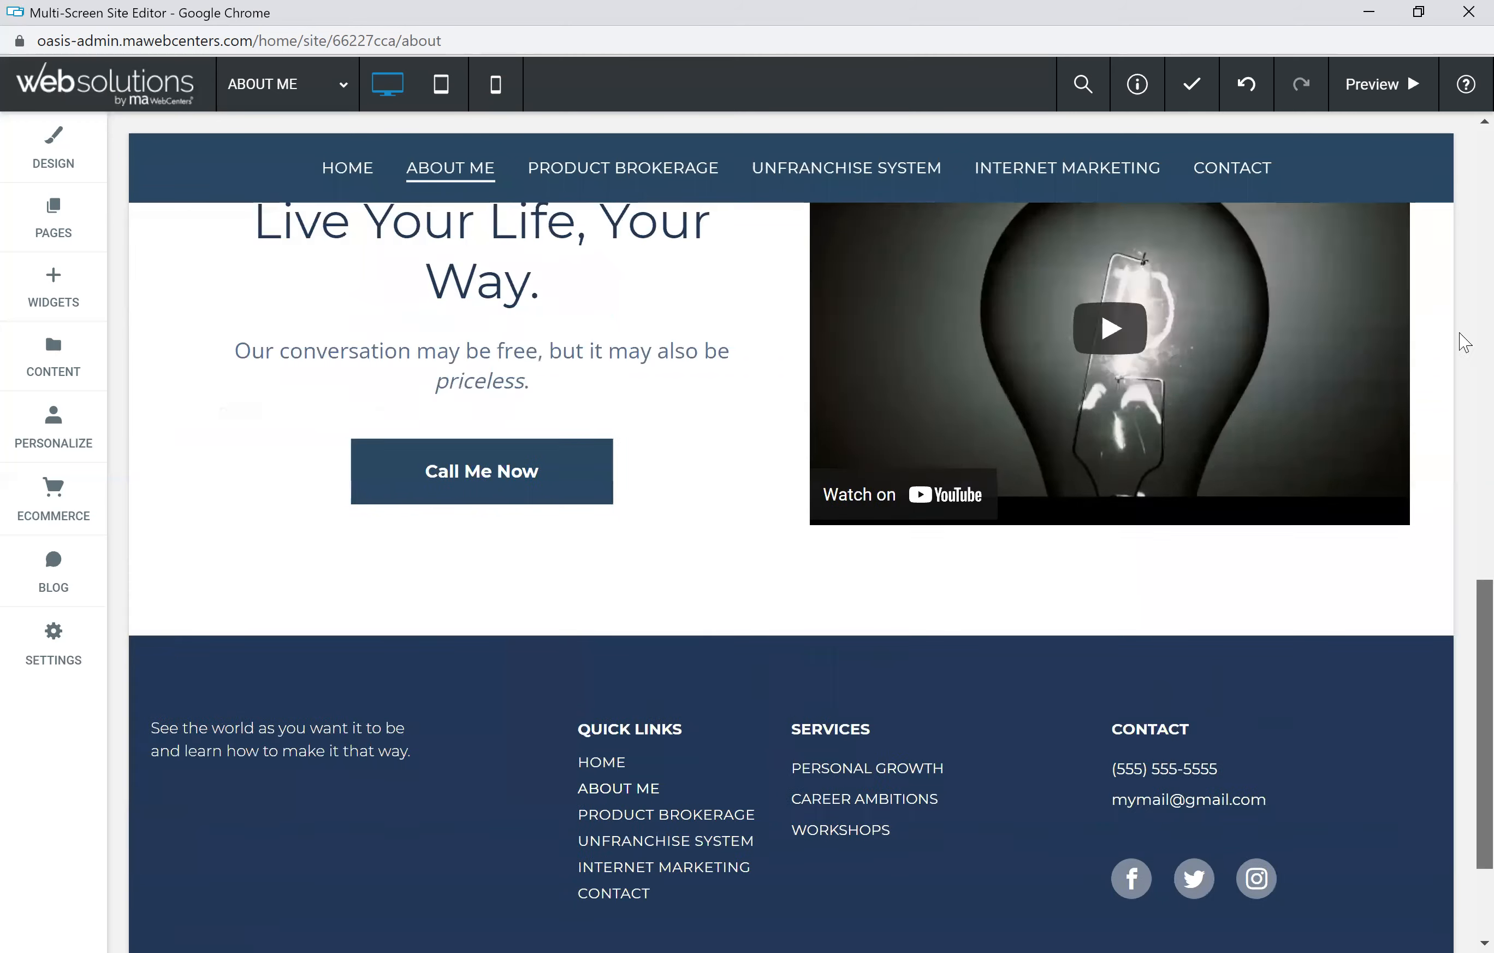